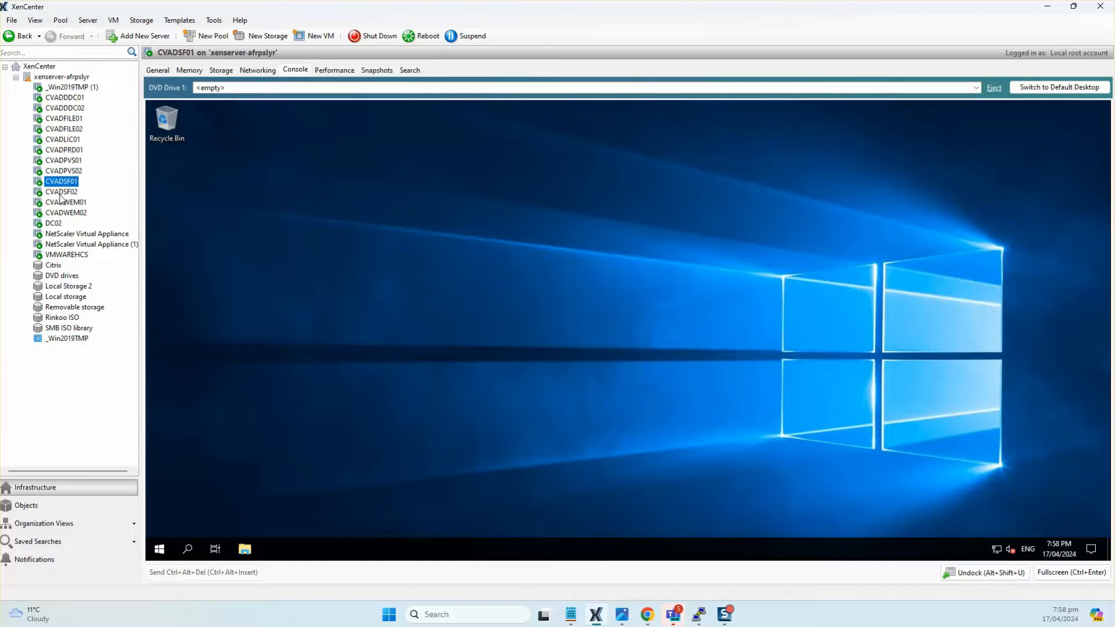
{"action": "left_click", "coordinate": [70, 182]}
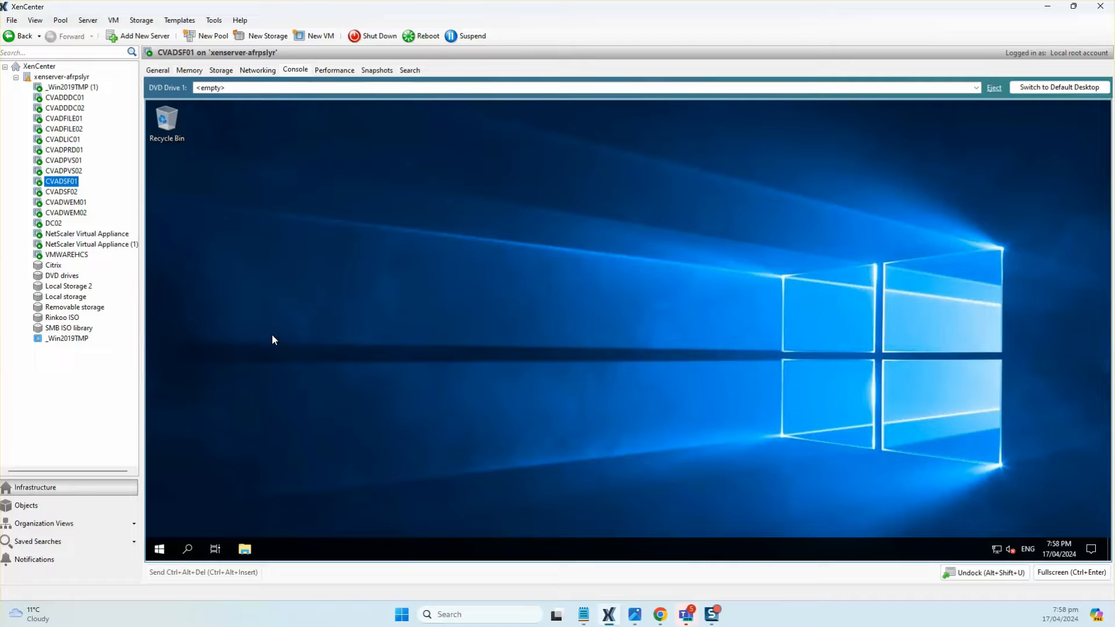
{"action": "left_click", "coordinate": [245, 549]}
{"action": "left_click", "coordinate": [349, 308]}
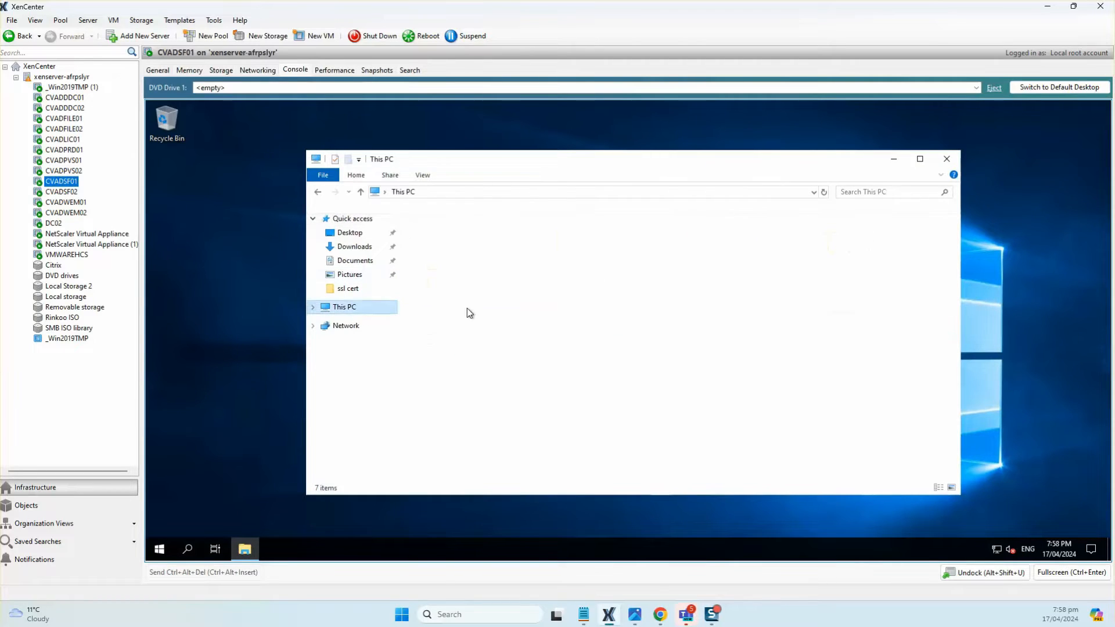
{"action": "left_click", "coordinate": [946, 158]}
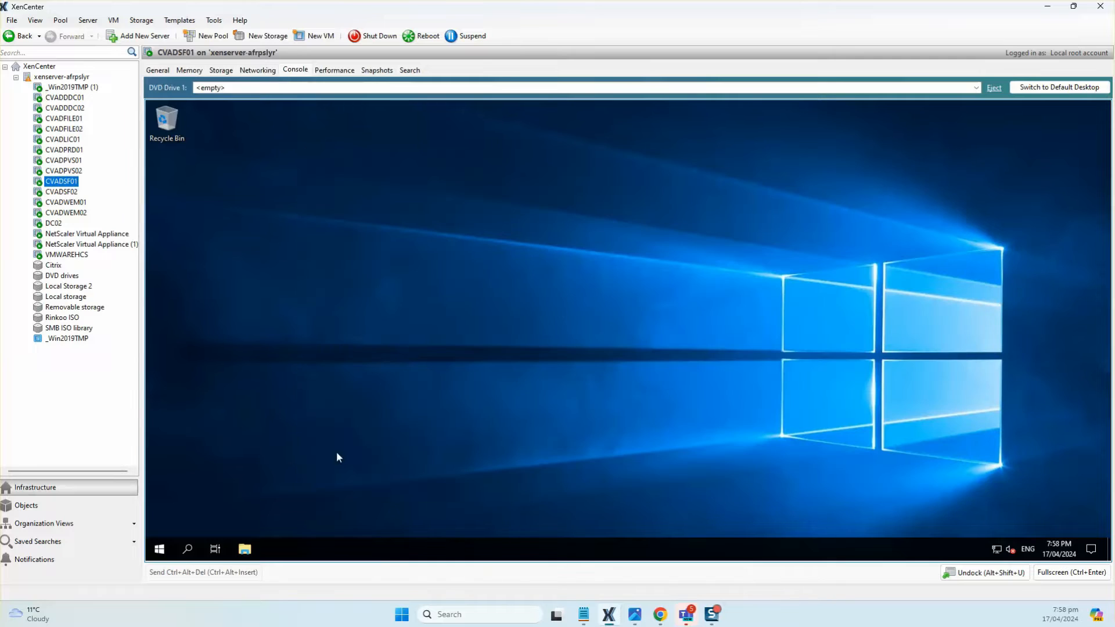
Launch an empty Microsoft Management Console on CVADSF01 by running mmc
{"action": "right_click", "coordinate": [161, 548]}
{"action": "left_click", "coordinate": [184, 493]}
{"action": "type", "text": "mmc"}
{"action": "key", "text": "Return"}
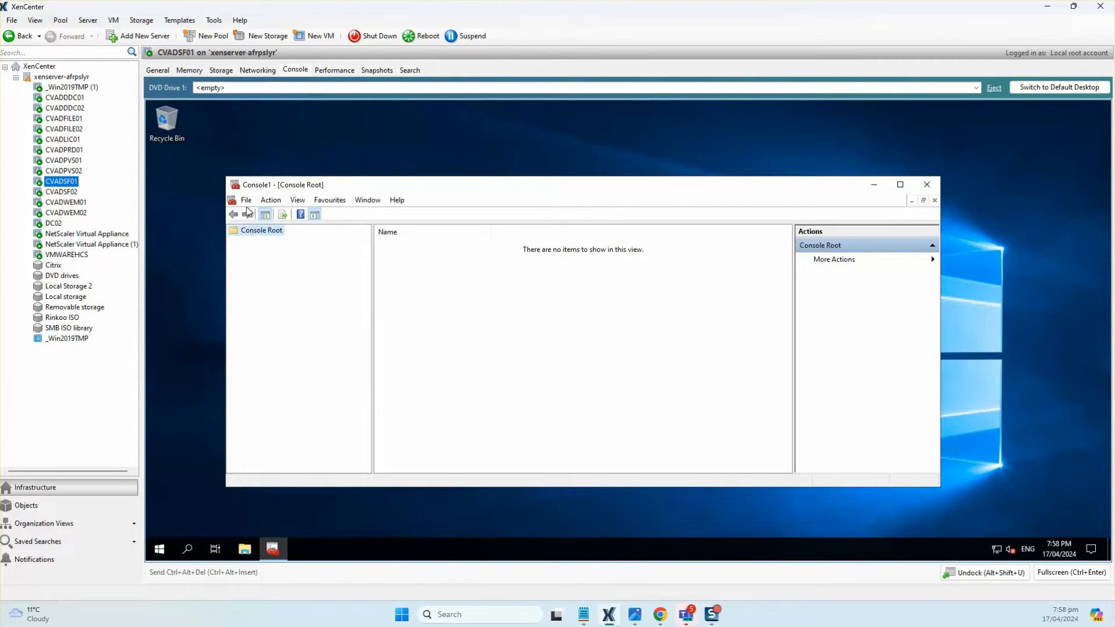
Add the Certificates snap-in to the console for the computer account, managing the local computer
{"action": "left_click", "coordinate": [246, 200]}
{"action": "left_click", "coordinate": [292, 269]}
{"action": "left_click", "coordinate": [423, 288]}
{"action": "left_click", "coordinate": [550, 323]}
{"action": "left_click", "coordinate": [443, 275]}
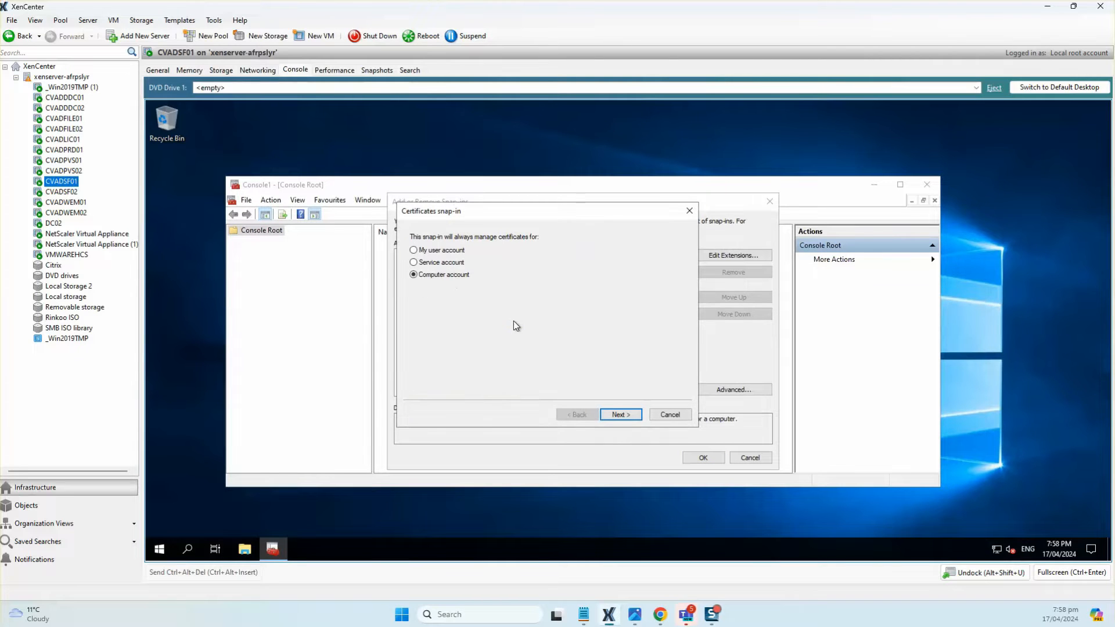
{"action": "left_click", "coordinate": [616, 415]}
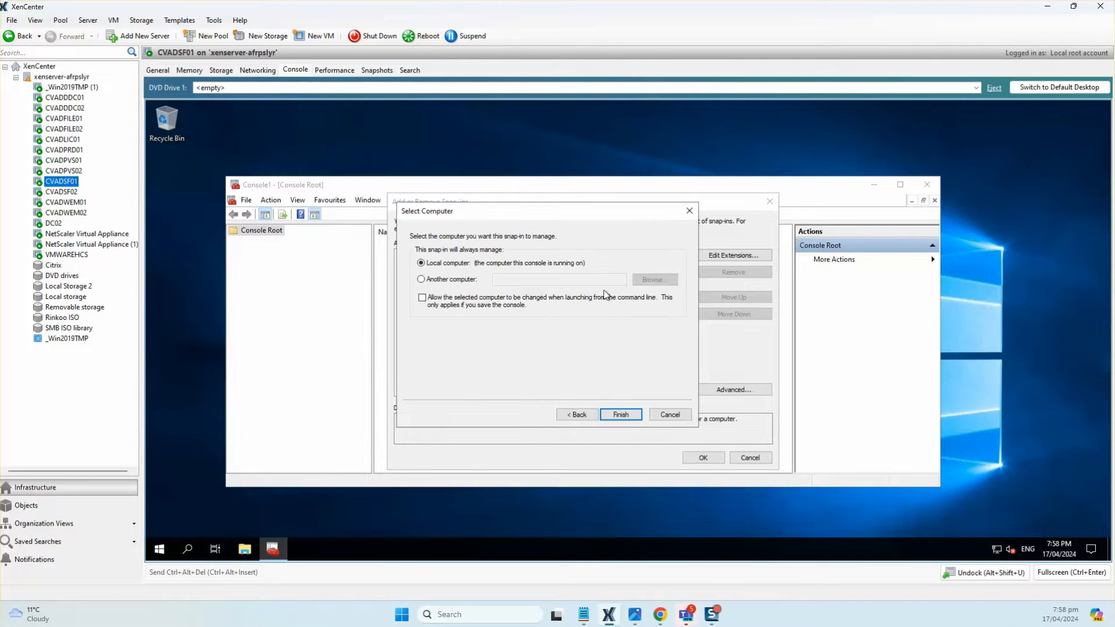
{"action": "left_click", "coordinate": [625, 418]}
{"action": "left_click", "coordinate": [689, 459]}
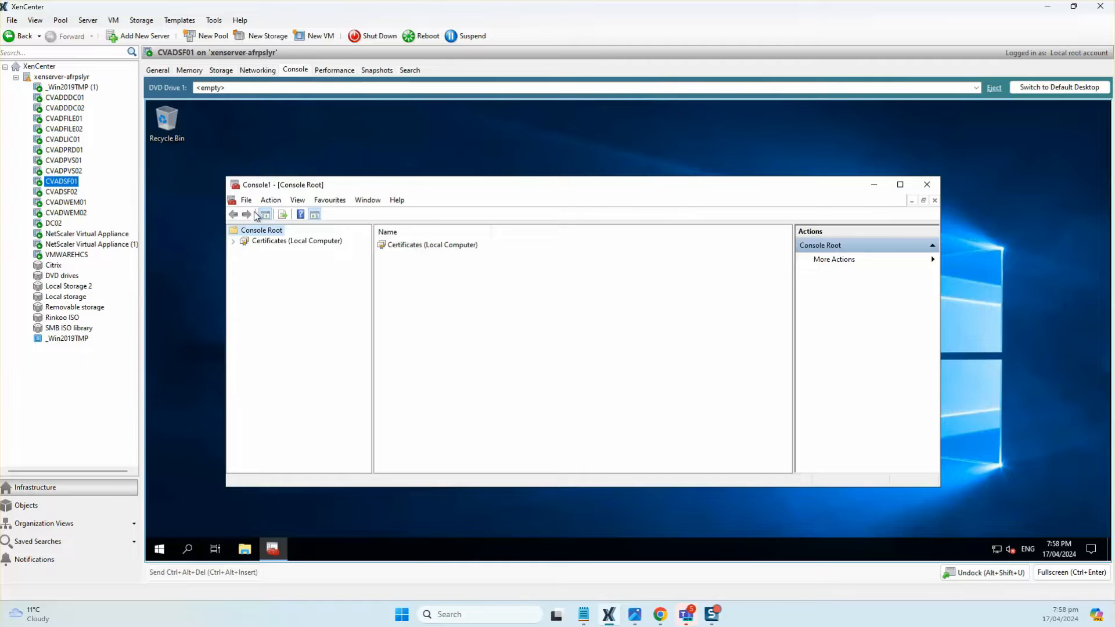
Maximize the console and start a certificate import into the local computer's Personal Certificates folder, proceeding to the file selection
{"action": "double_click", "coordinate": [259, 242]}
{"action": "double_click", "coordinate": [451, 186]}
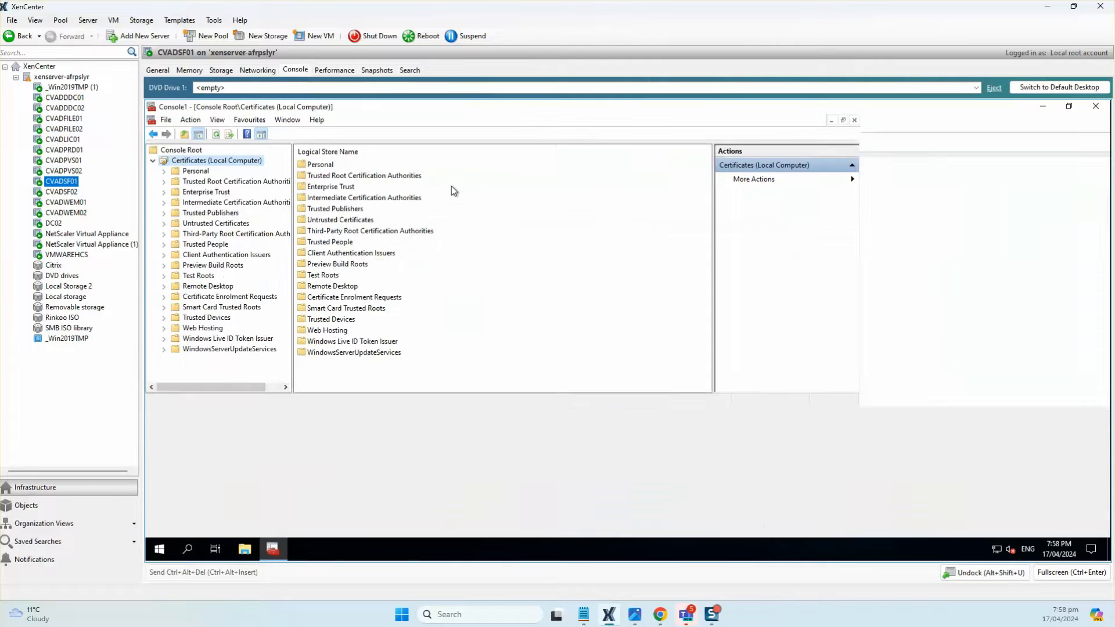
{"action": "double_click", "coordinate": [195, 171]}
{"action": "left_click", "coordinate": [204, 182]}
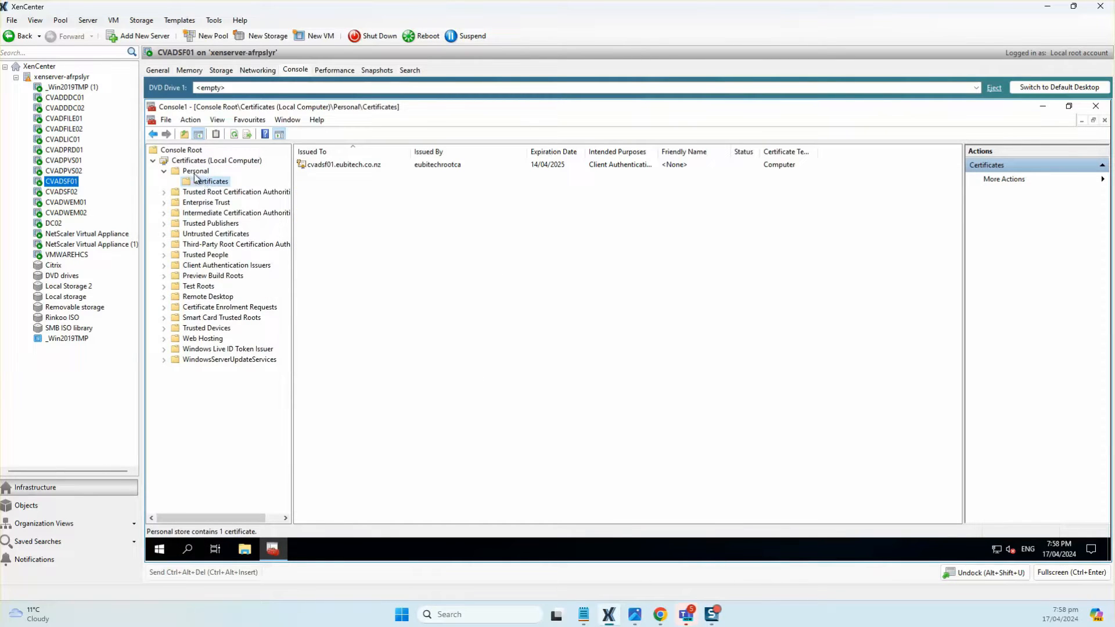
{"action": "right_click", "coordinate": [214, 183]}
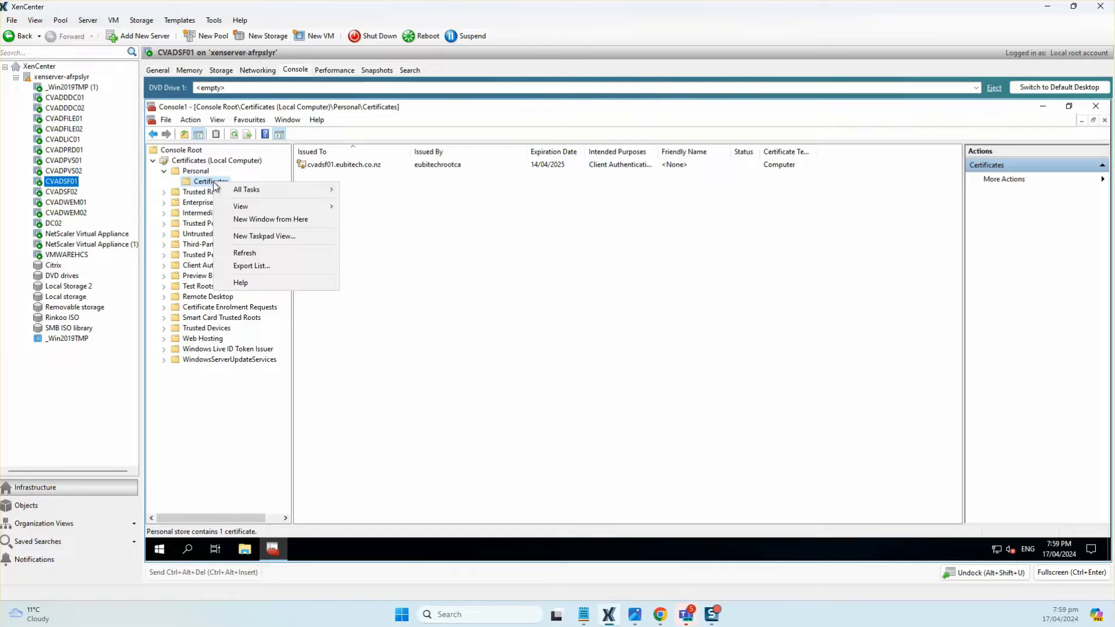
{"action": "mouse_move", "coordinate": [257, 190]}
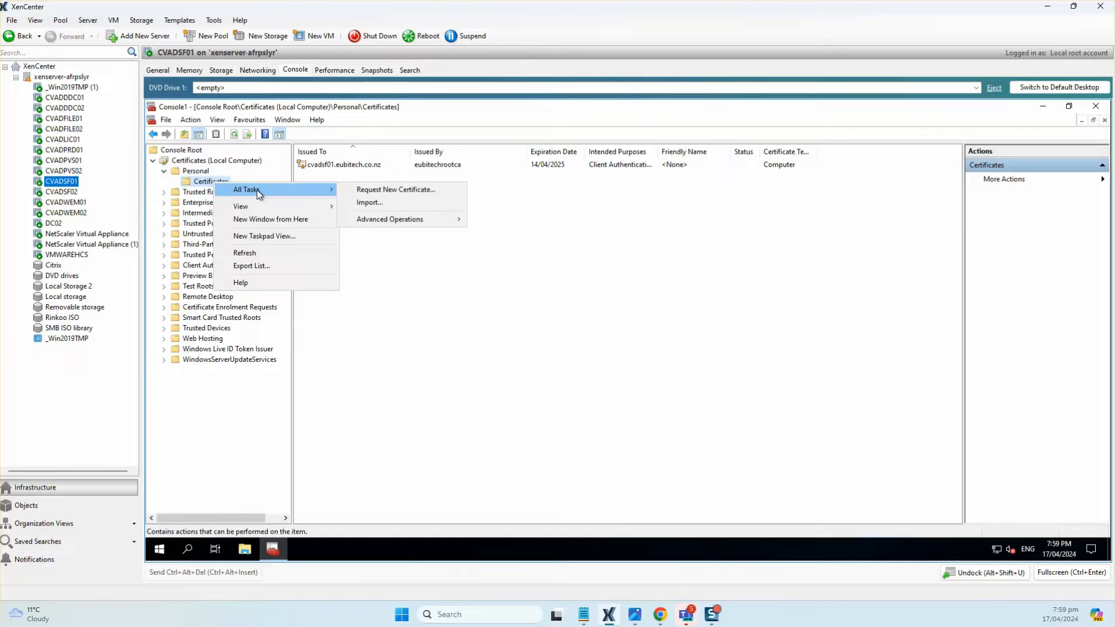
{"action": "left_click", "coordinate": [387, 204]}
{"action": "left_click", "coordinate": [709, 456]}
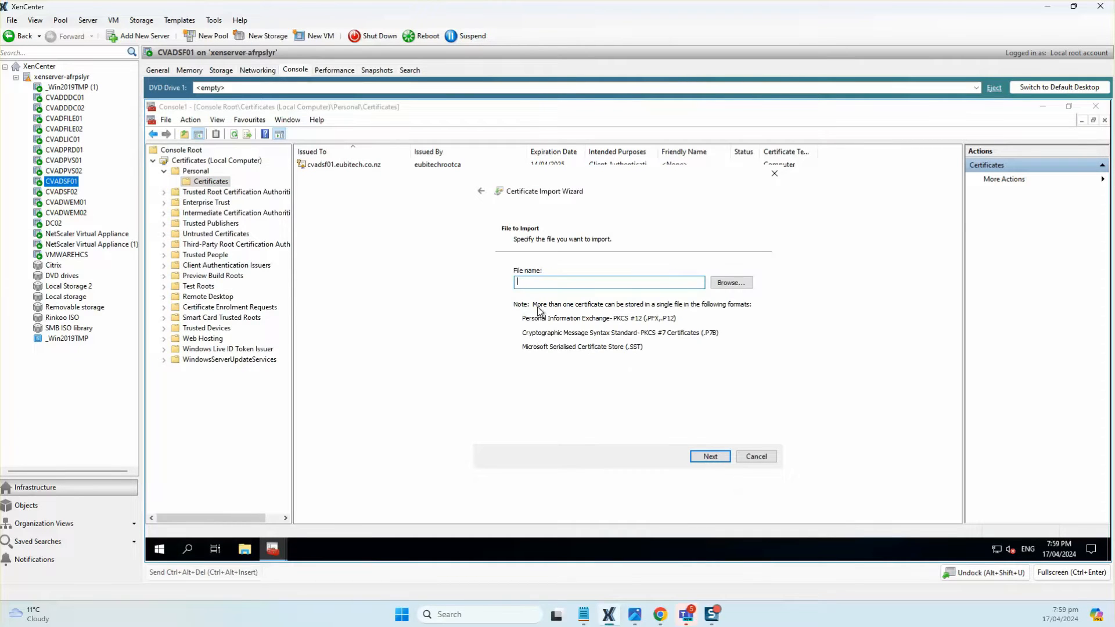
Choose the wildcard file in C:\Apps\ssl cert as the certificate to import, showing all file types to find it
{"action": "left_click", "coordinate": [723, 283]}
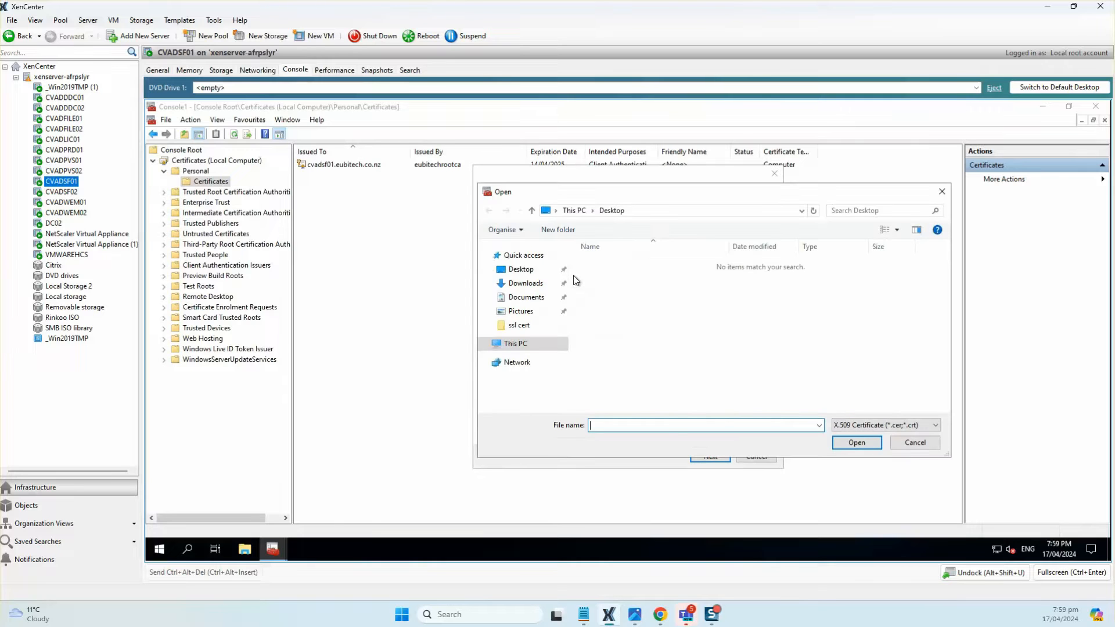
{"action": "left_click", "coordinate": [549, 345]}
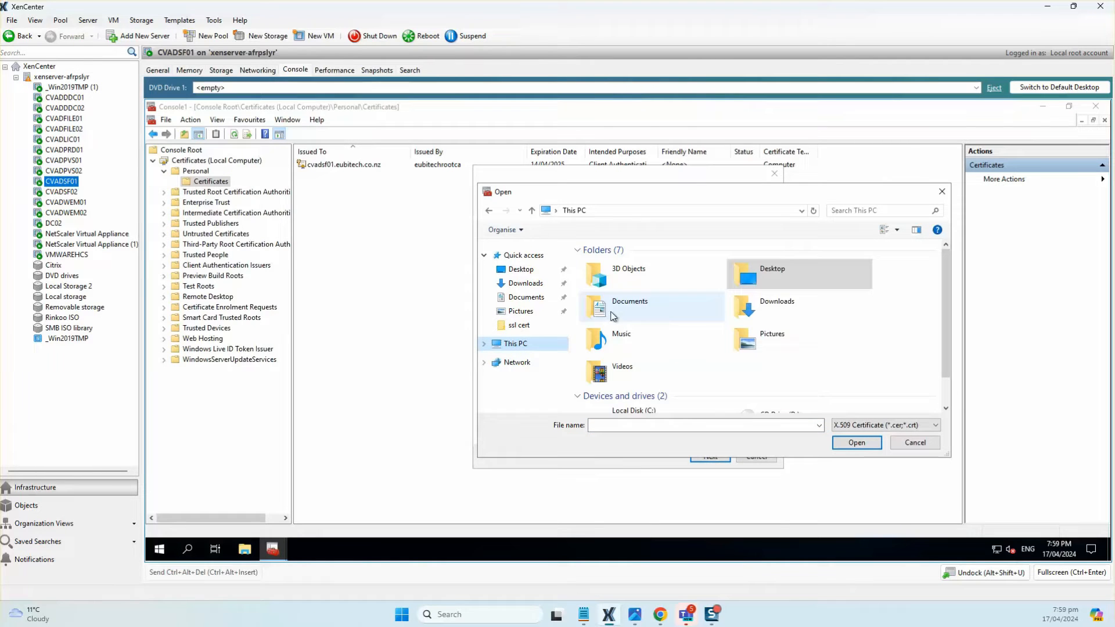
{"action": "scroll", "coordinate": [667, 356], "scroll_direction": "down", "scroll_amount": 1}
{"action": "double_click", "coordinate": [628, 402]}
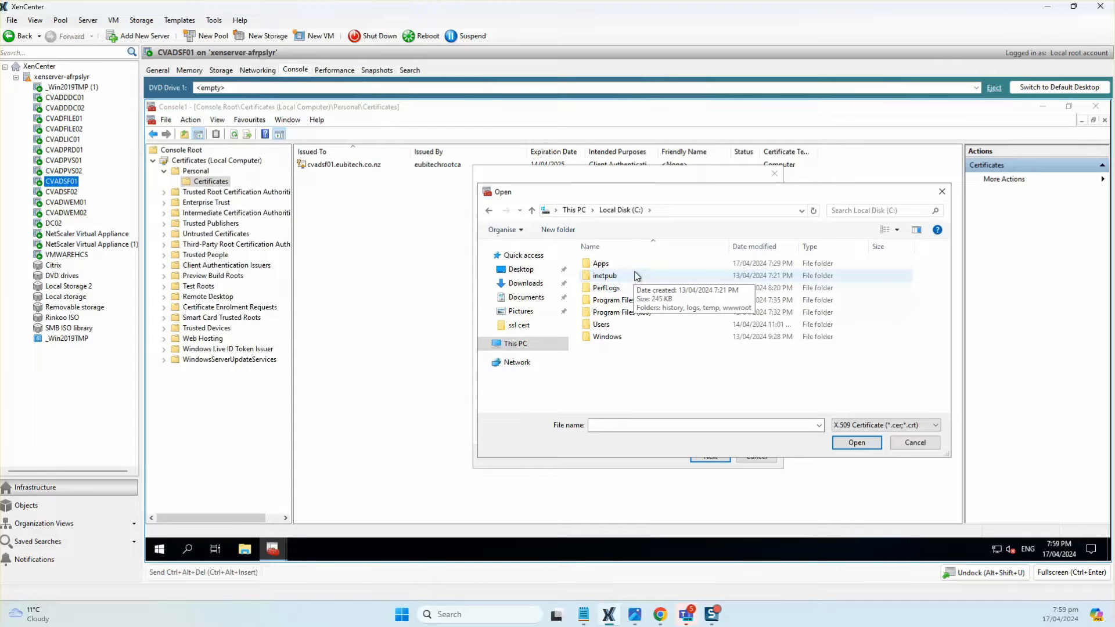
{"action": "double_click", "coordinate": [601, 265]}
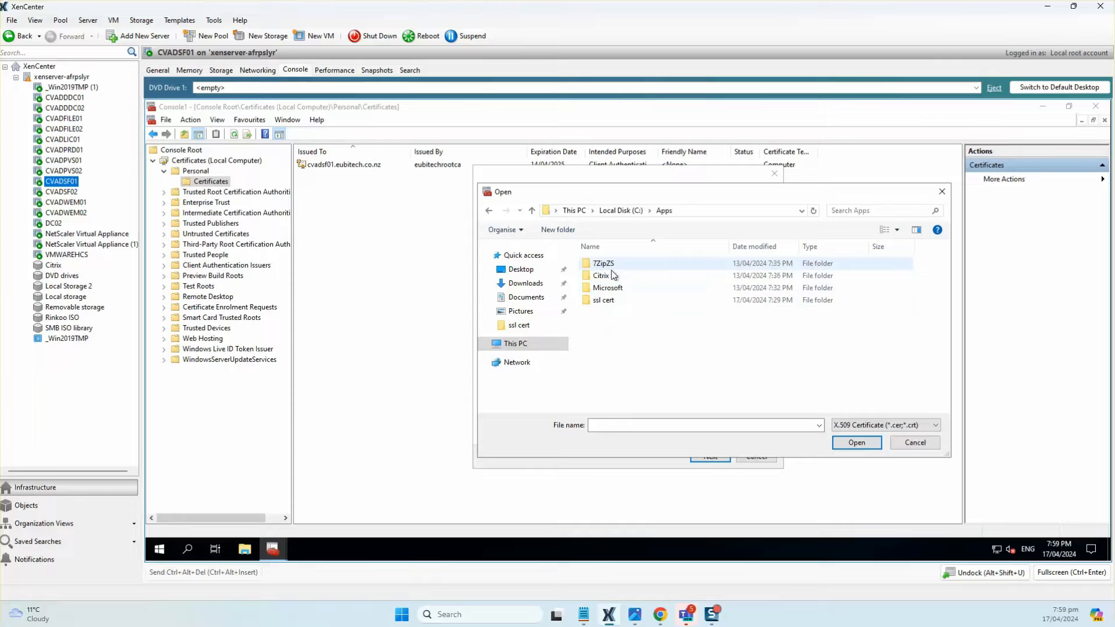
{"action": "double_click", "coordinate": [612, 300]}
{"action": "left_click", "coordinate": [857, 426]}
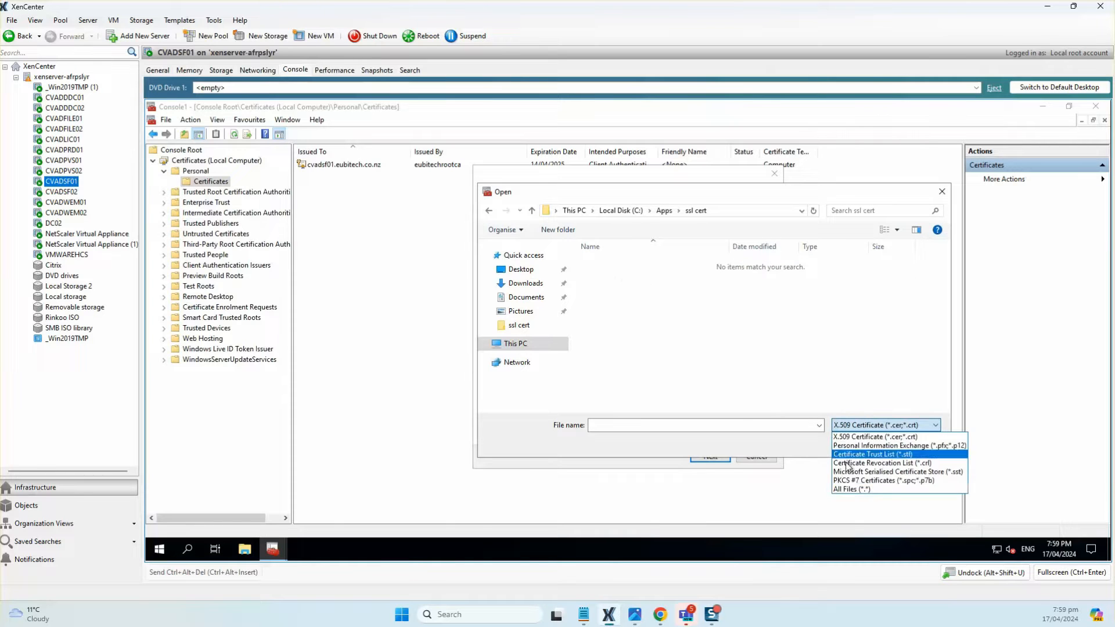
{"action": "left_click", "coordinate": [859, 490]}
{"action": "left_click", "coordinate": [609, 270]}
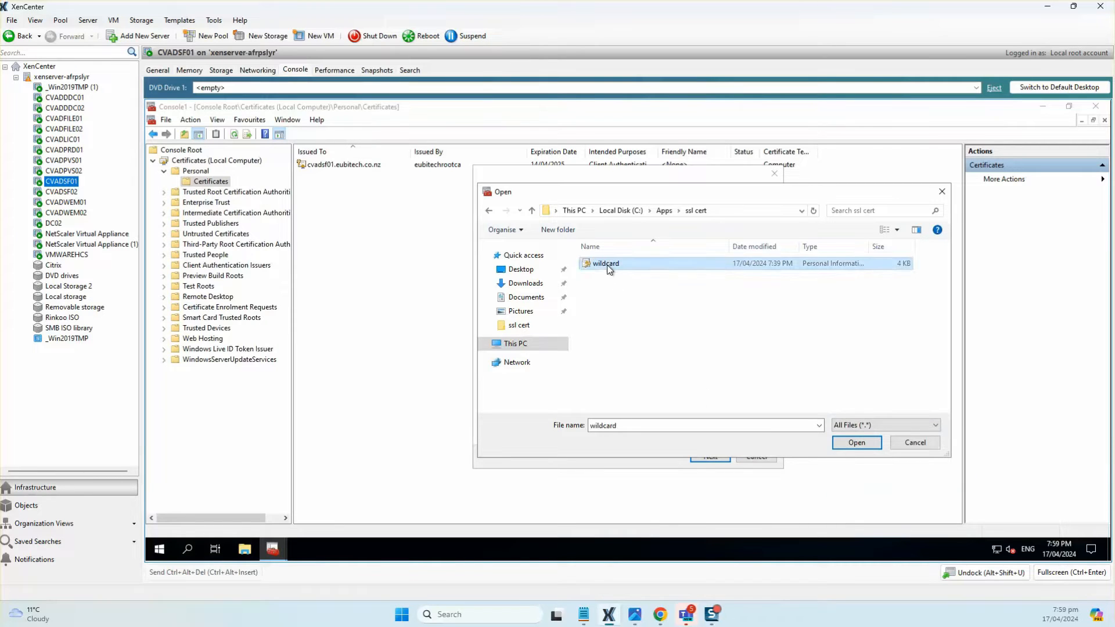
{"action": "left_click", "coordinate": [855, 444]}
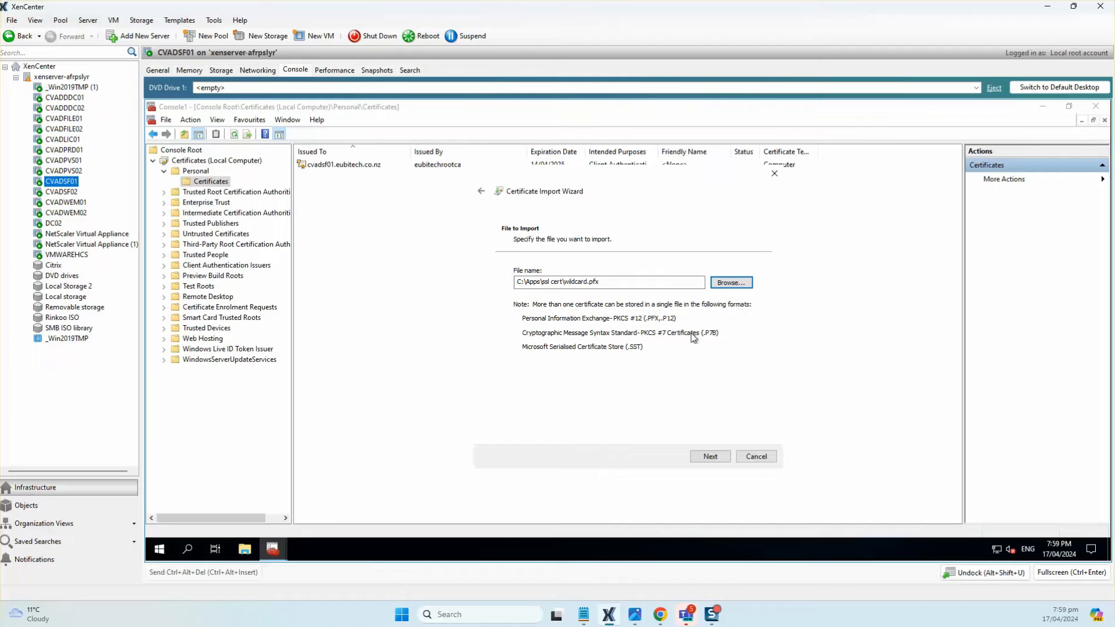
{"action": "left_click", "coordinate": [710, 457]}
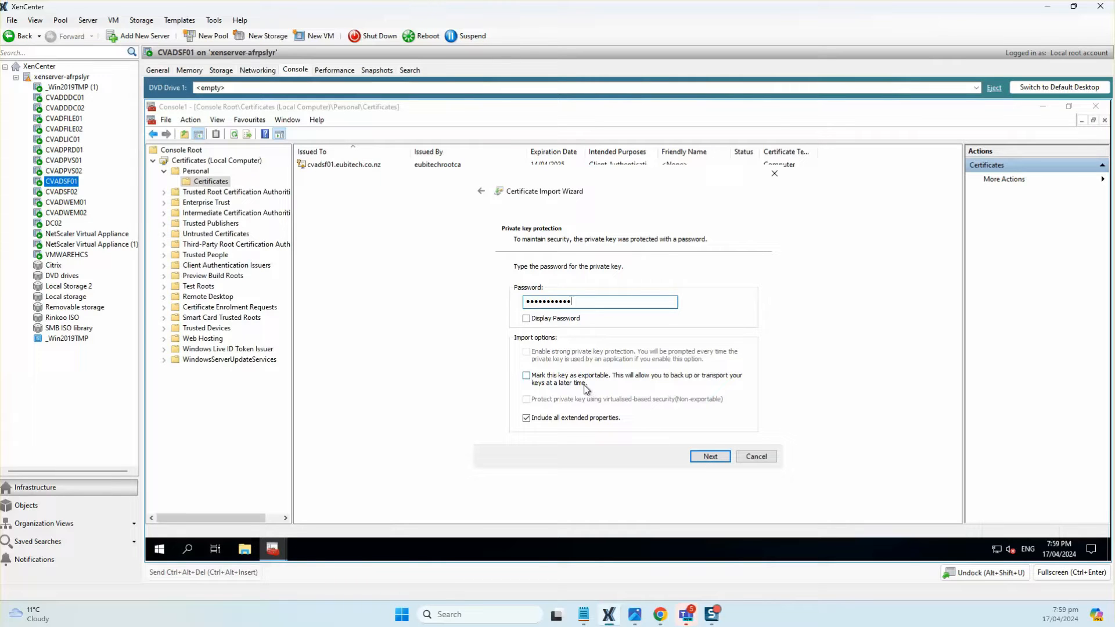
Enter the private key password, keep Personal as the certificate store and complete the wildcard certificate import
{"action": "left_click", "coordinate": [714, 457]}
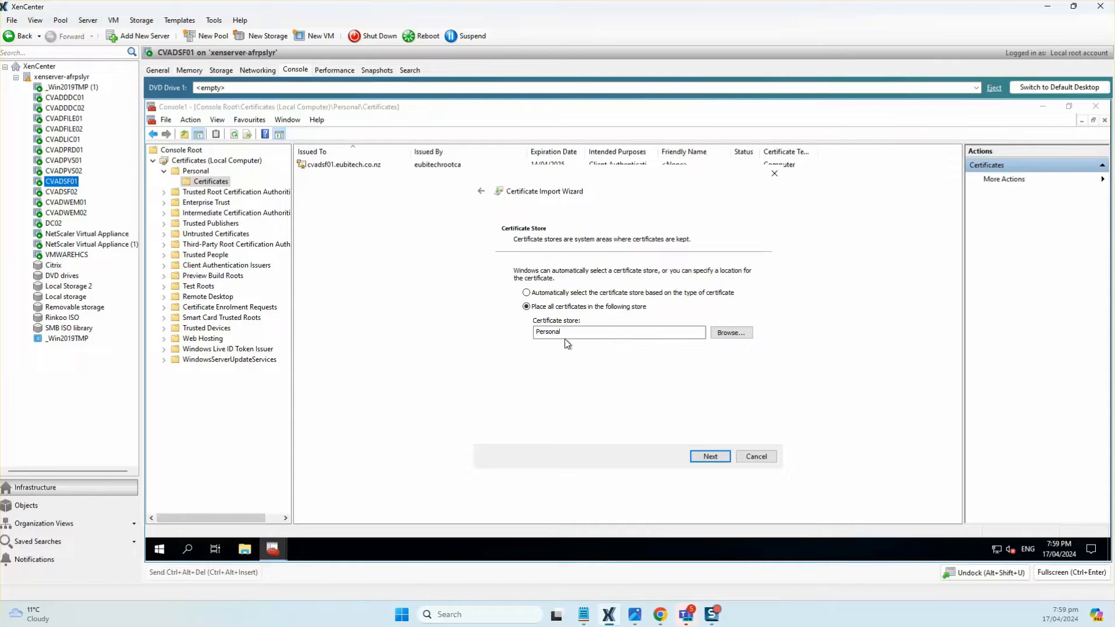
{"action": "left_click", "coordinate": [717, 454]}
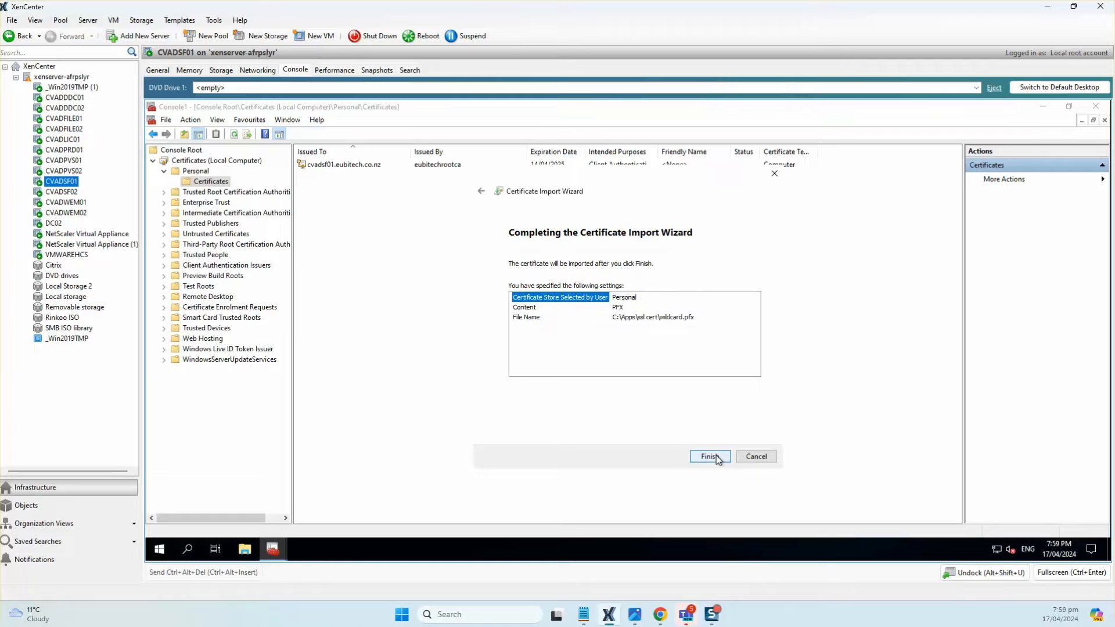
{"action": "left_click", "coordinate": [709, 456]}
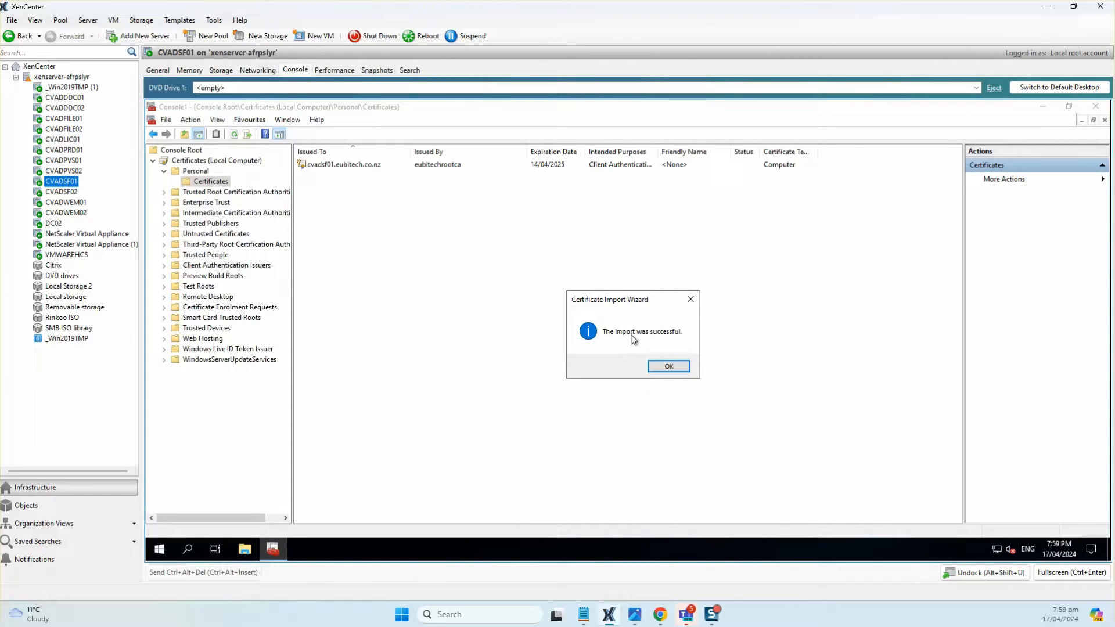
{"action": "left_click", "coordinate": [662, 367]}
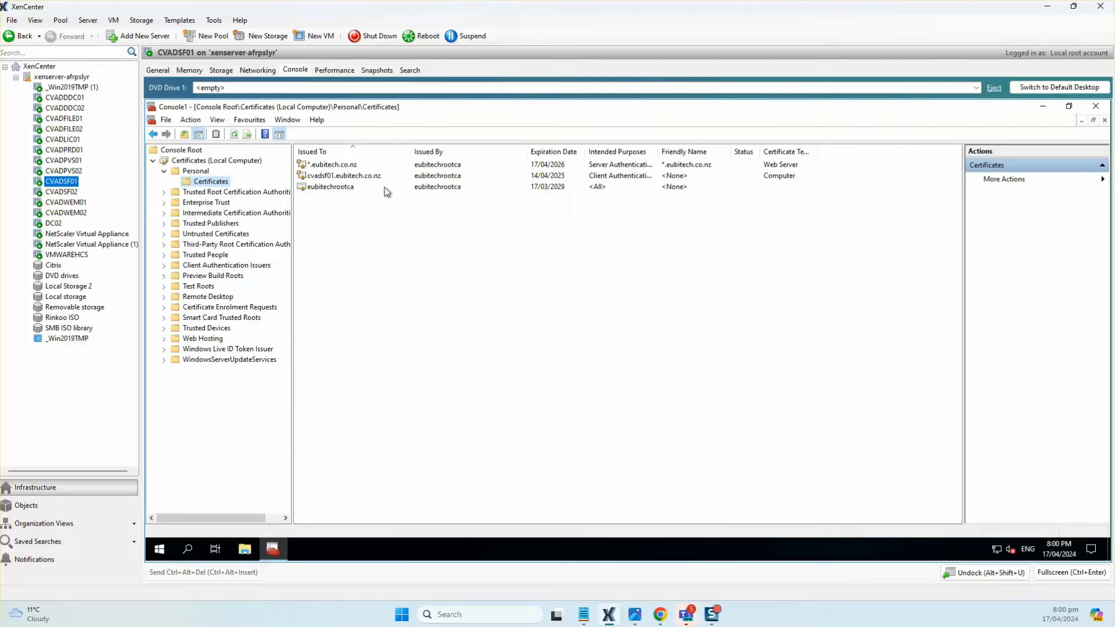
Inspect the general information of the imported *.eubitech.co.nz certificate and close it
{"action": "double_click", "coordinate": [322, 170]}
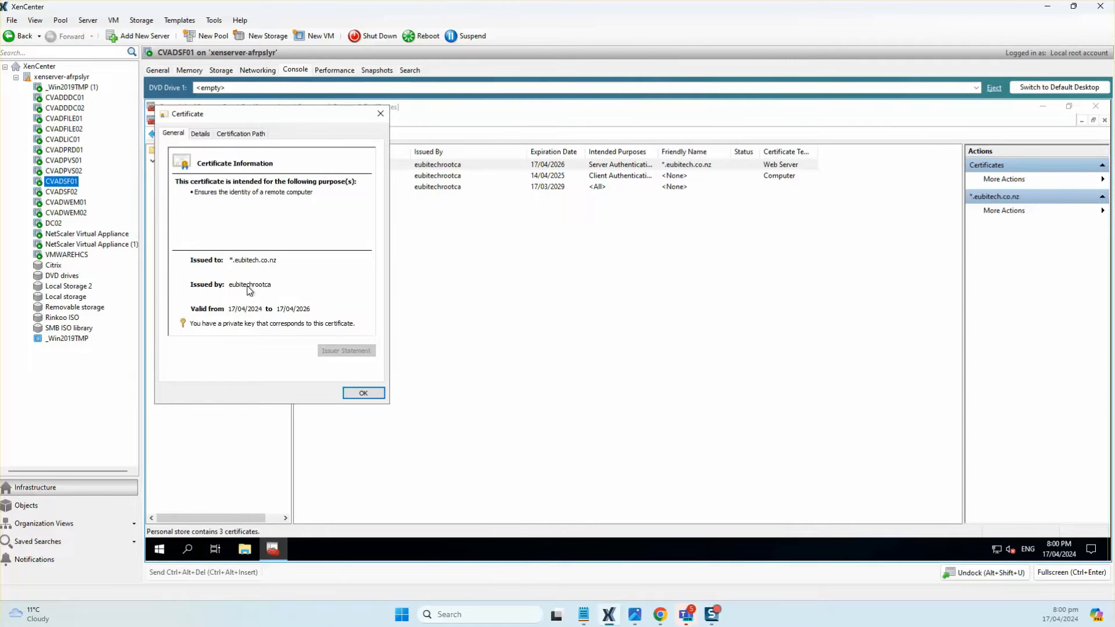
{"action": "left_click", "coordinate": [367, 392]}
Move the eubitechrootca certificate into Trusted Root Certification Authorities, replacing the existing copy, and close the console without saving its settings
{"action": "left_click", "coordinate": [323, 187]}
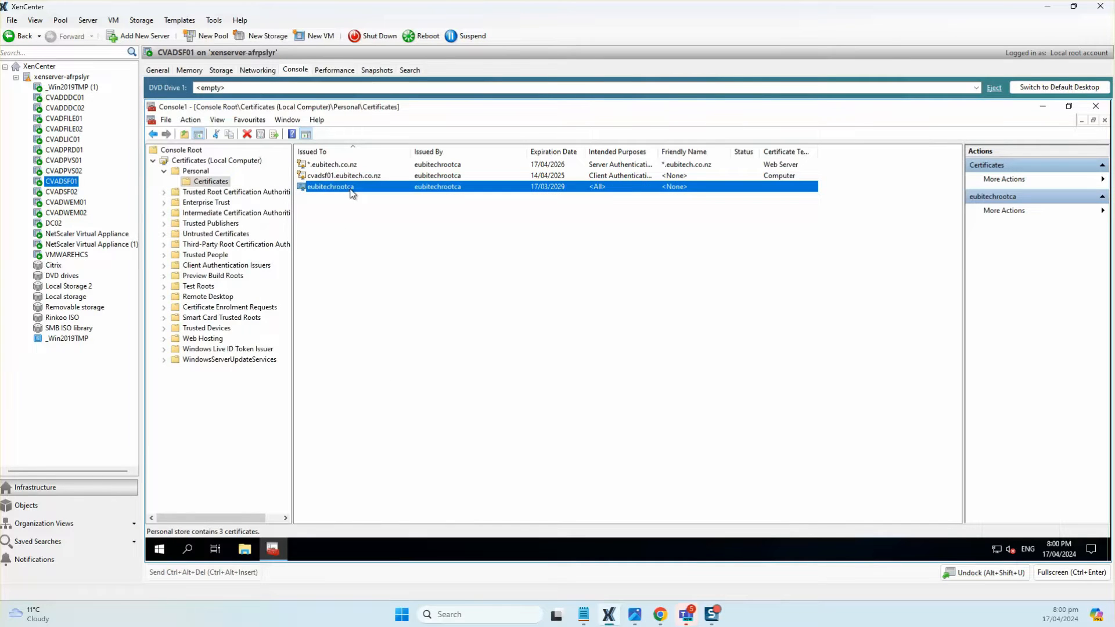
{"action": "left_click_drag", "start_coordinate": [242, 220], "coordinate": [219, 194]}
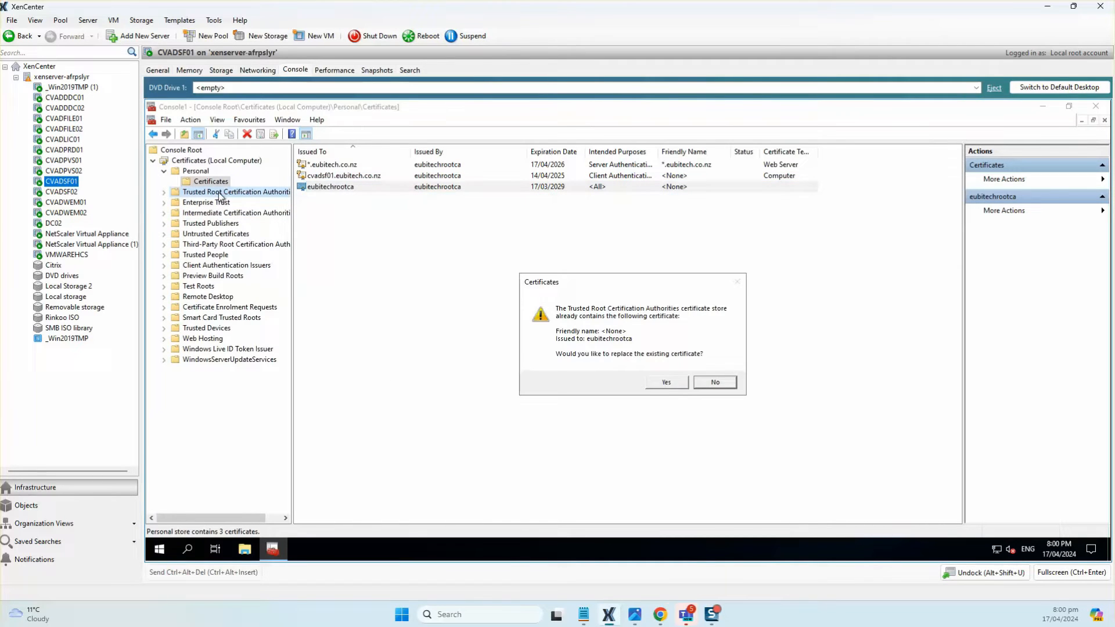
{"action": "left_click", "coordinate": [665, 384]}
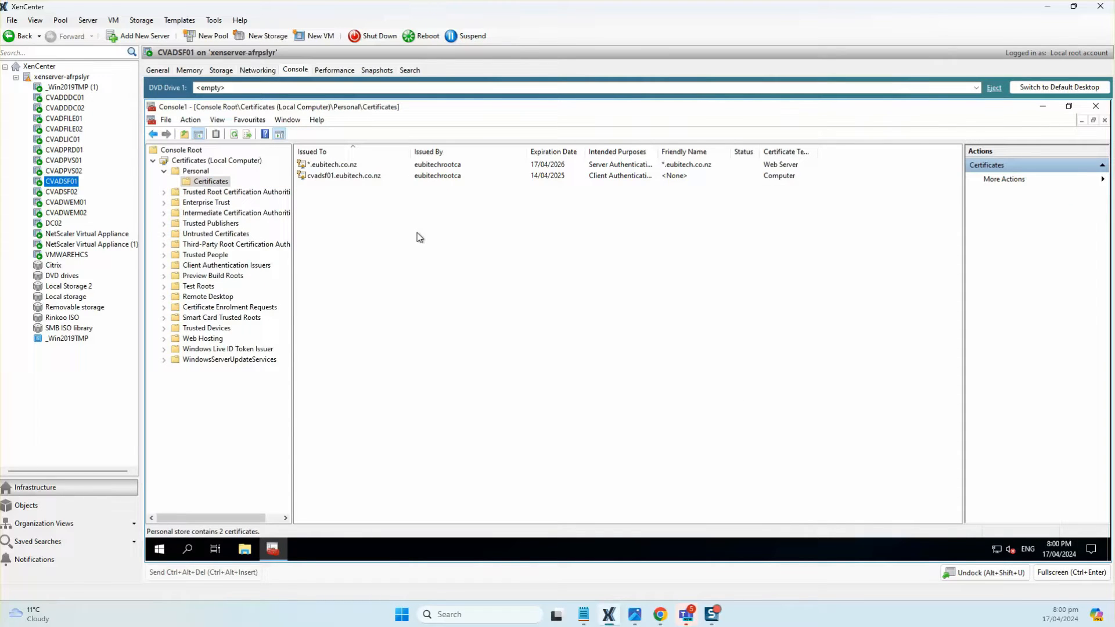
{"action": "left_click", "coordinate": [1093, 112]}
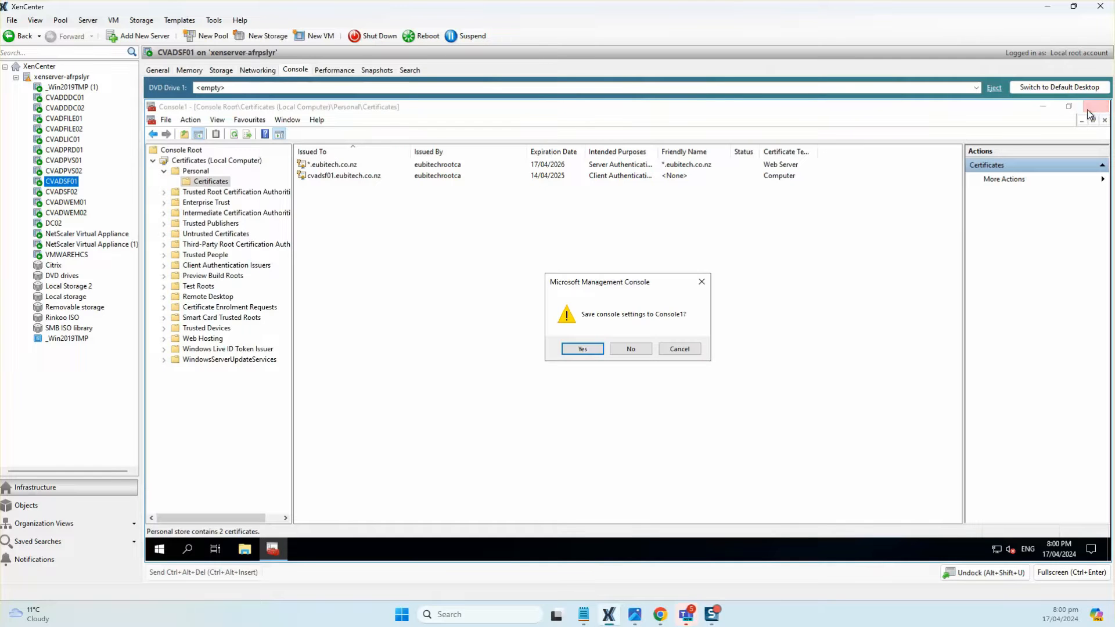
{"action": "left_click", "coordinate": [648, 351]}
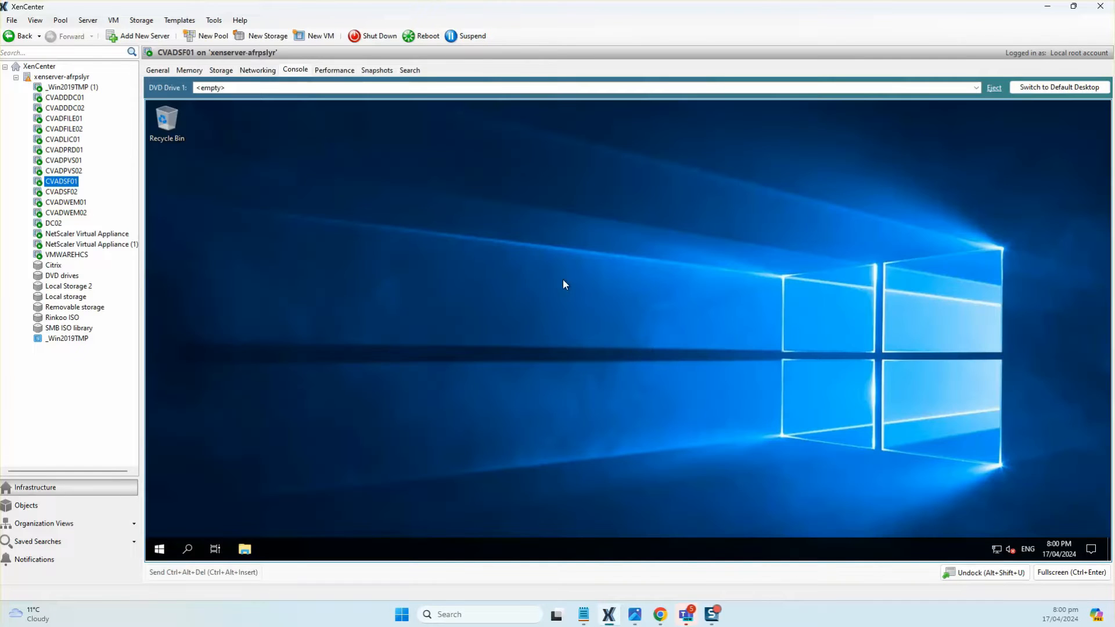
Switch to the CVADSF02 virtual machine and launch an empty management console there by running mmc
{"action": "left_click", "coordinate": [72, 193]}
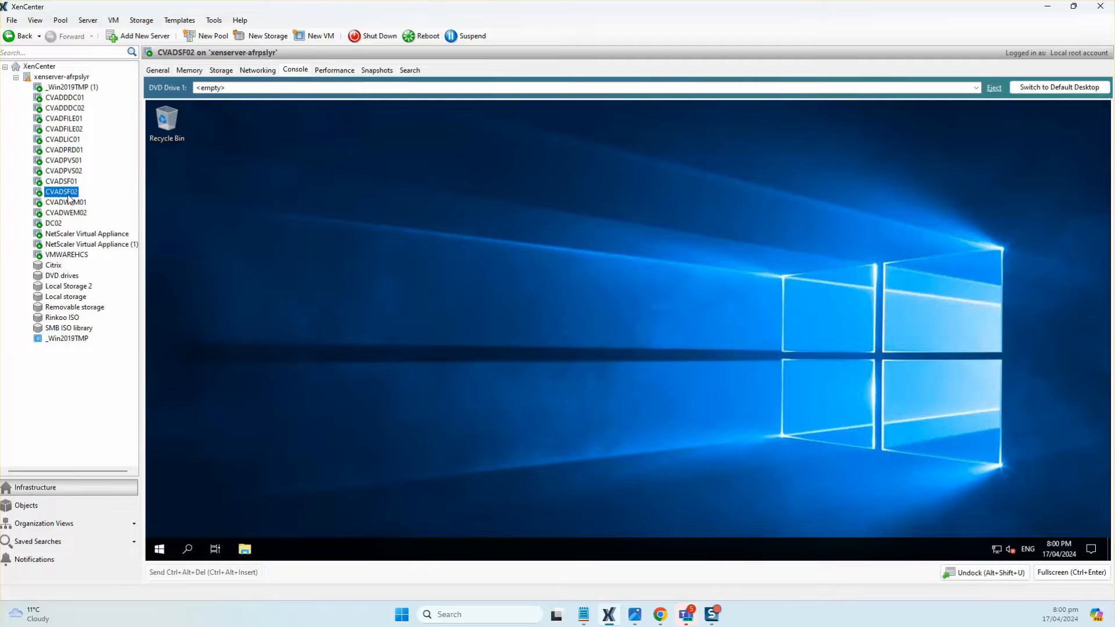
{"action": "right_click", "coordinate": [159, 548]}
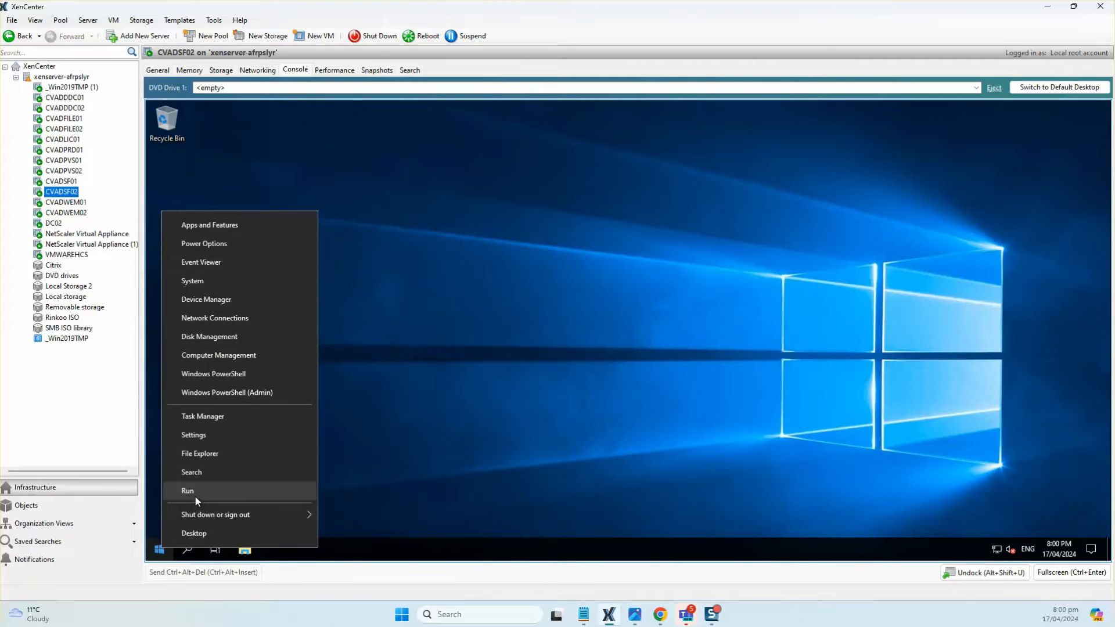
{"action": "left_click", "coordinate": [194, 495]}
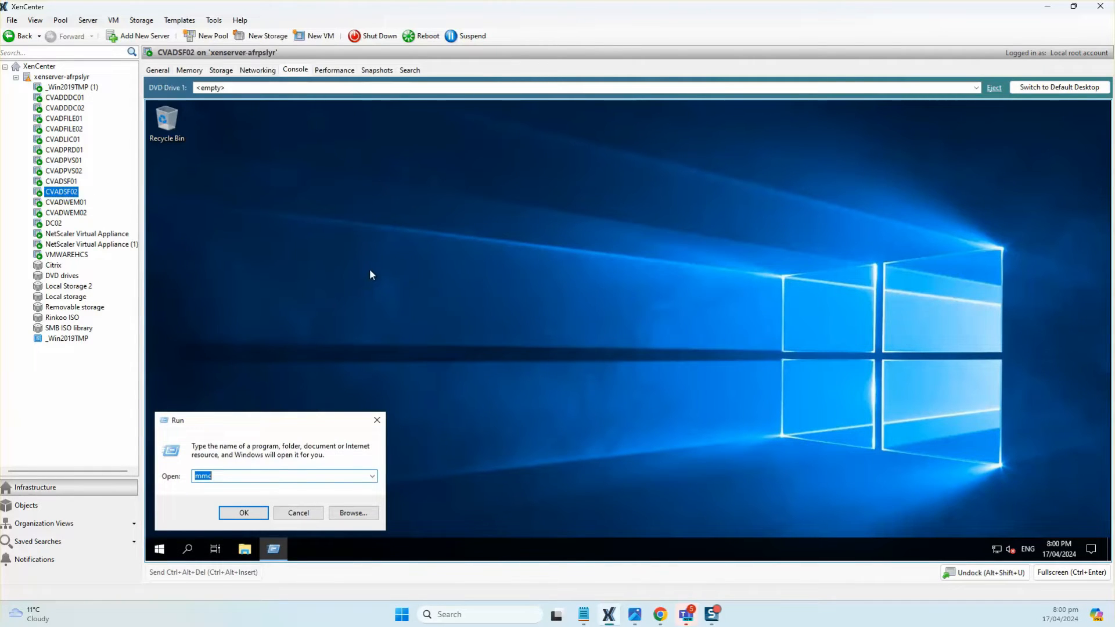
{"action": "key", "text": "Return"}
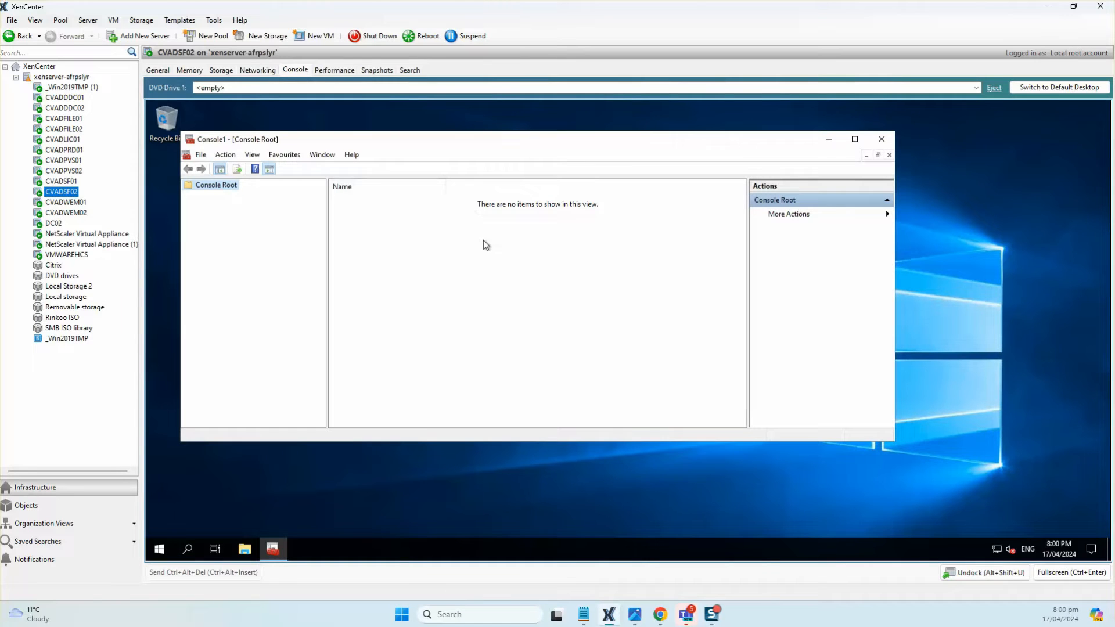
Add the Certificates snap-in for the computer account, managing the local computer, to the empty console
{"action": "left_click", "coordinate": [201, 154]}
{"action": "left_click", "coordinate": [290, 225]}
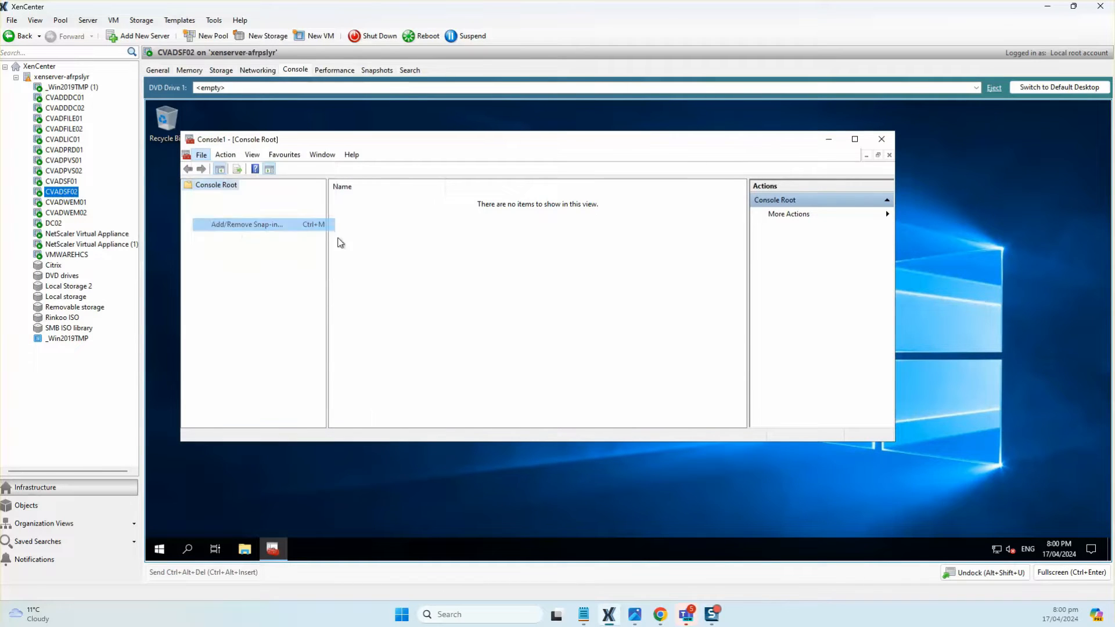
{"action": "left_click", "coordinate": [401, 243]}
{"action": "left_click", "coordinate": [510, 280]}
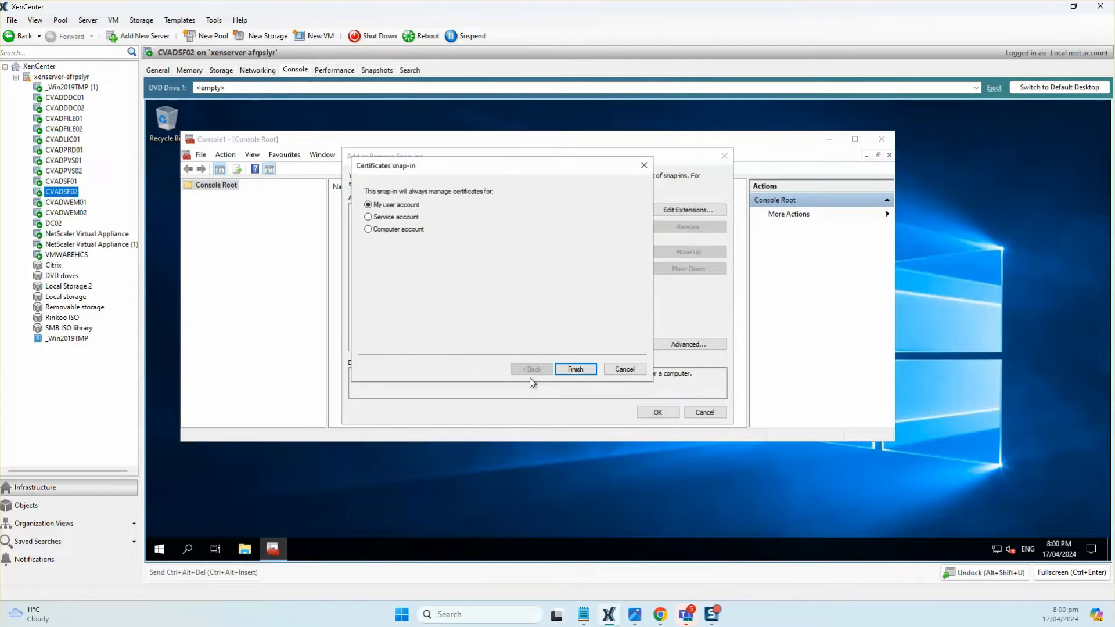
{"action": "left_click", "coordinate": [395, 231]}
{"action": "left_click", "coordinate": [574, 369]}
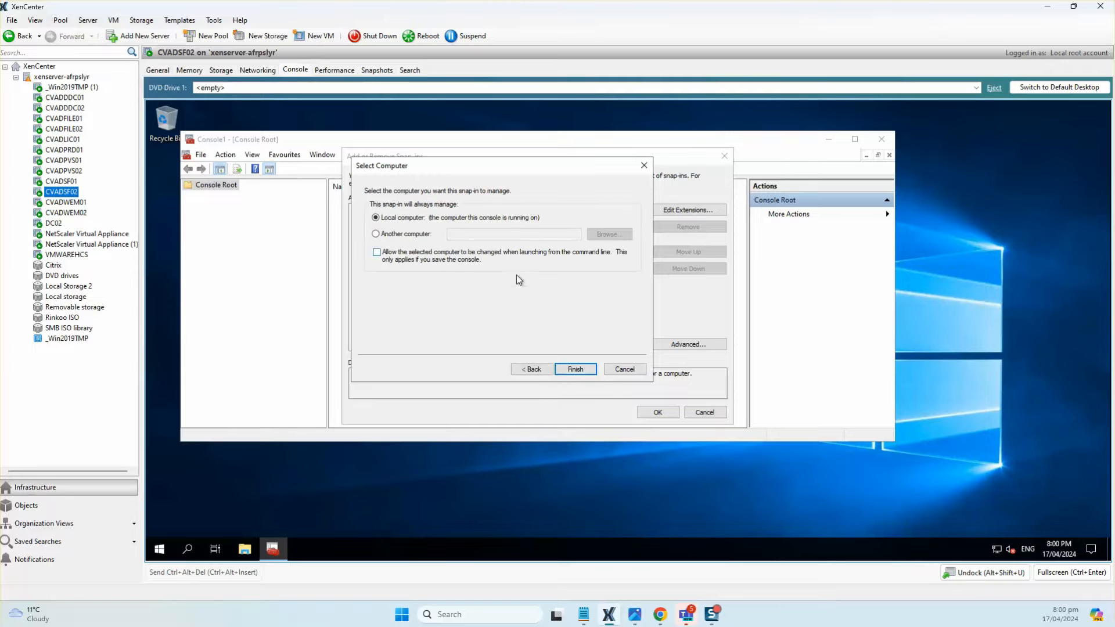
{"action": "left_click", "coordinate": [575, 369]}
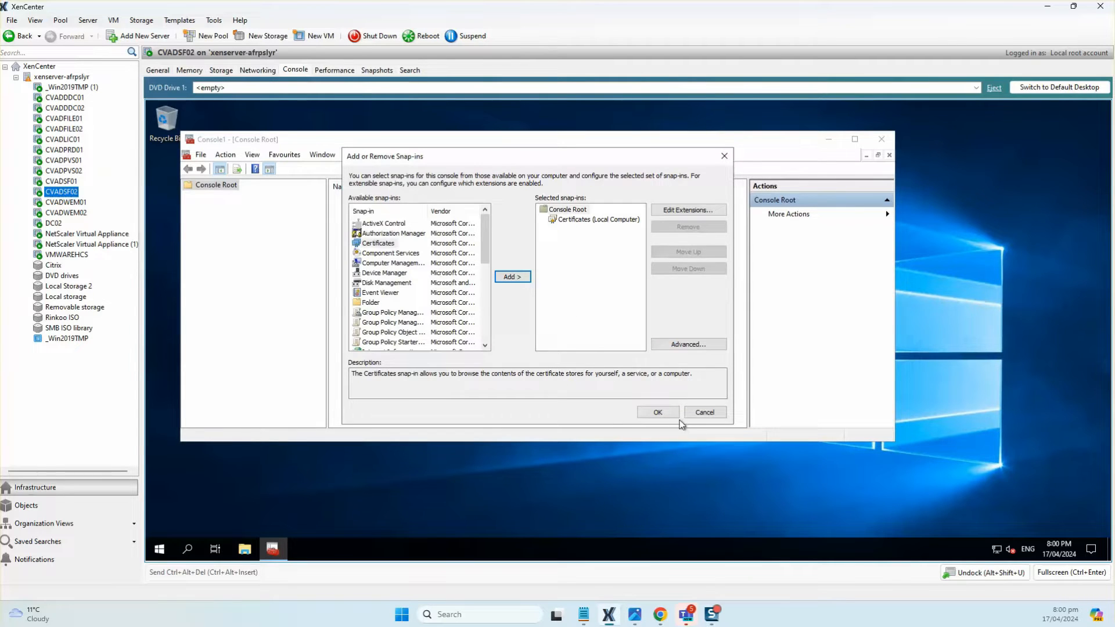
{"action": "left_click", "coordinate": [674, 413]}
Maximize the console and start a certificate import into the Certificates folder of the local computer's Personal store
{"action": "double_click", "coordinate": [327, 138]}
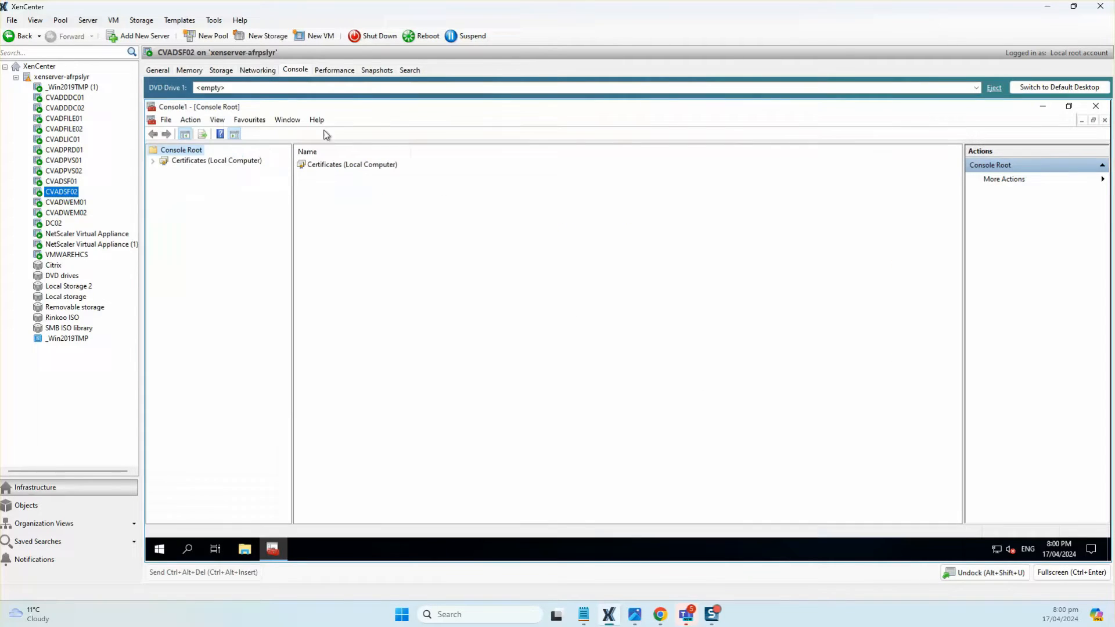
{"action": "double_click", "coordinate": [216, 161]}
{"action": "double_click", "coordinate": [195, 170]}
{"action": "left_click", "coordinate": [210, 181]}
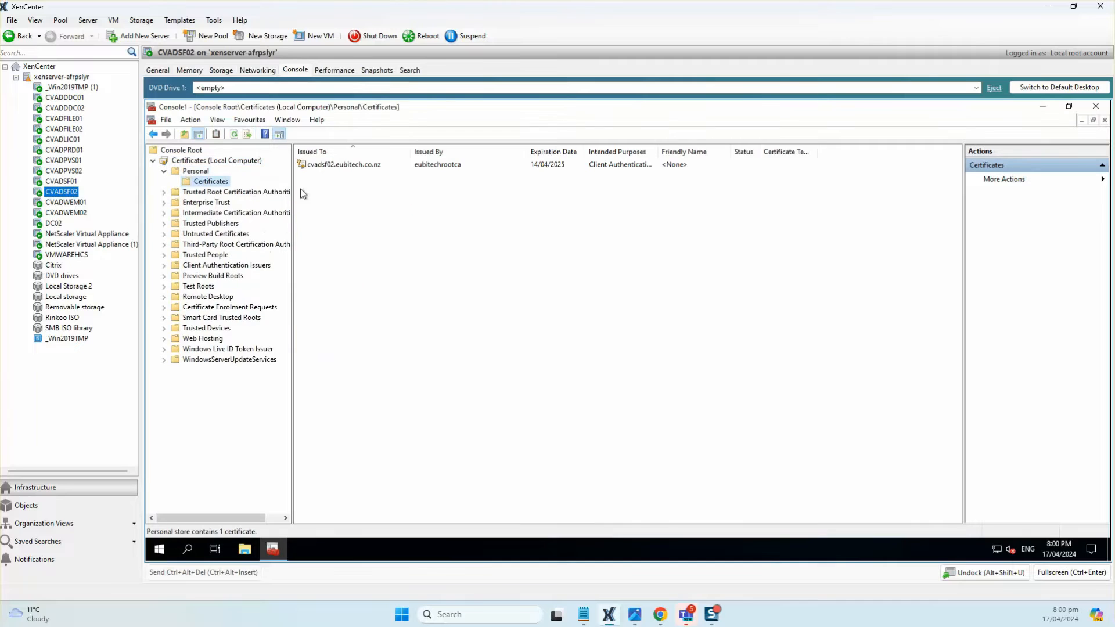
{"action": "right_click", "coordinate": [209, 181]}
{"action": "mouse_move", "coordinate": [240, 191]}
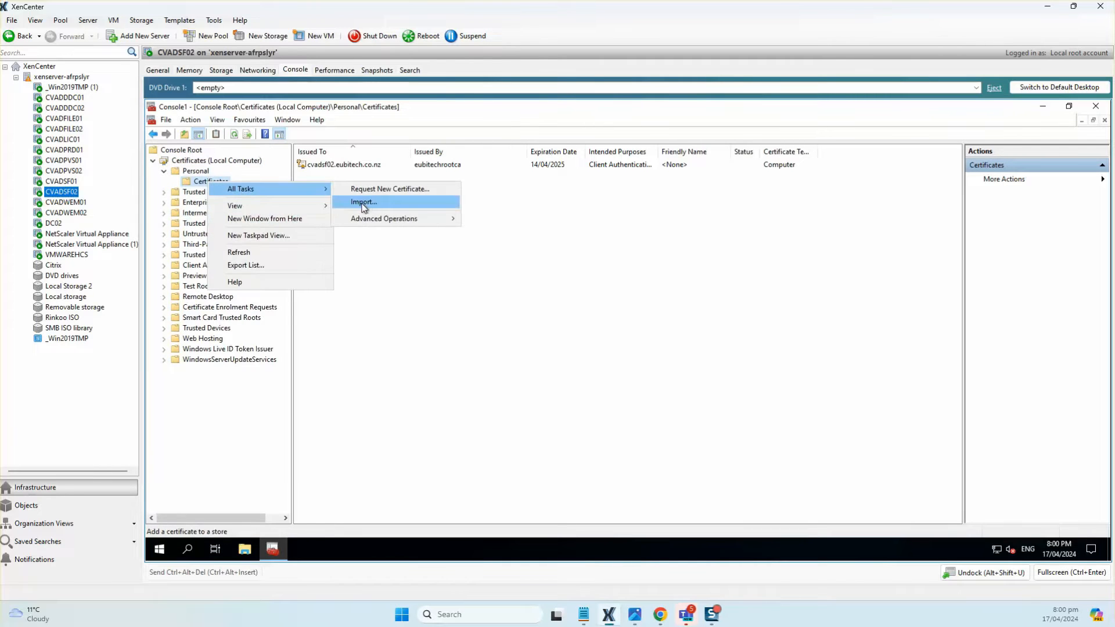
{"action": "left_click", "coordinate": [362, 203]}
{"action": "left_click", "coordinate": [709, 457]}
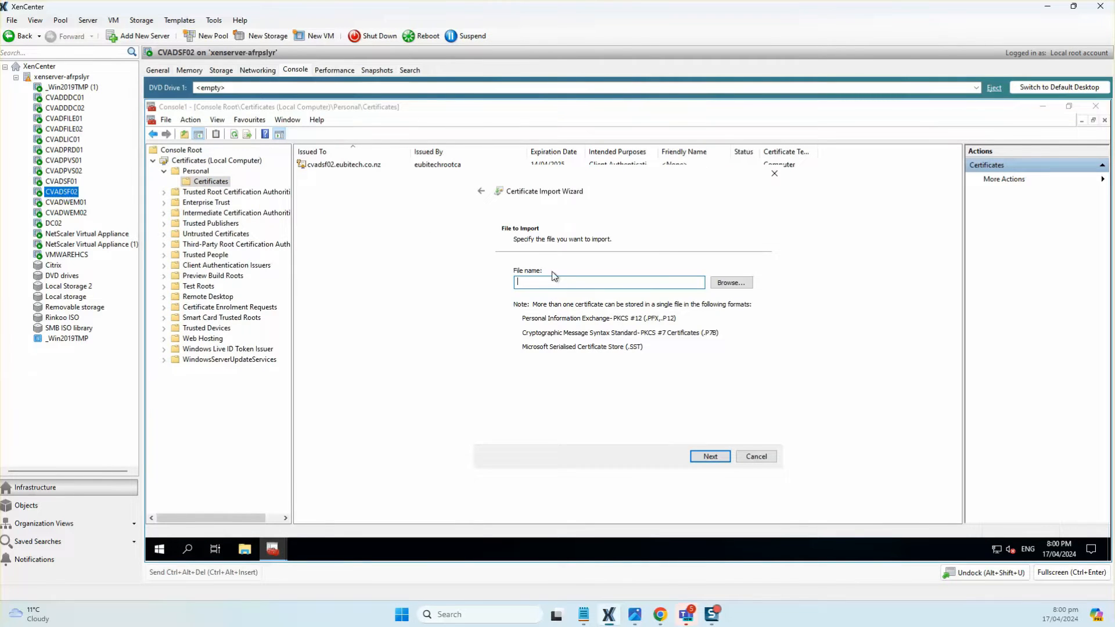
Choose the wildcard PFX file from C:\Apps\ssl cert as the file to import, with the file filter set to All Files
{"action": "left_click", "coordinate": [732, 283]}
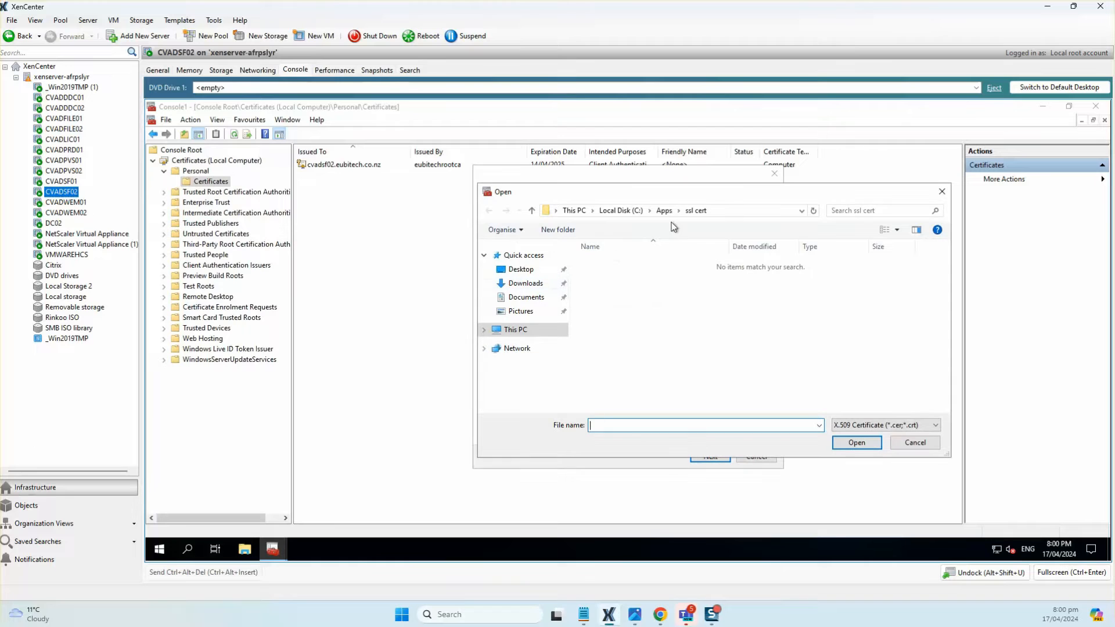
{"action": "left_click", "coordinate": [663, 212]}
{"action": "double_click", "coordinate": [604, 300]}
{"action": "left_click", "coordinate": [883, 425]}
{"action": "left_click", "coordinate": [853, 499]}
{"action": "left_click", "coordinate": [882, 425]}
{"action": "left_click", "coordinate": [876, 491]}
{"action": "left_click", "coordinate": [601, 269]}
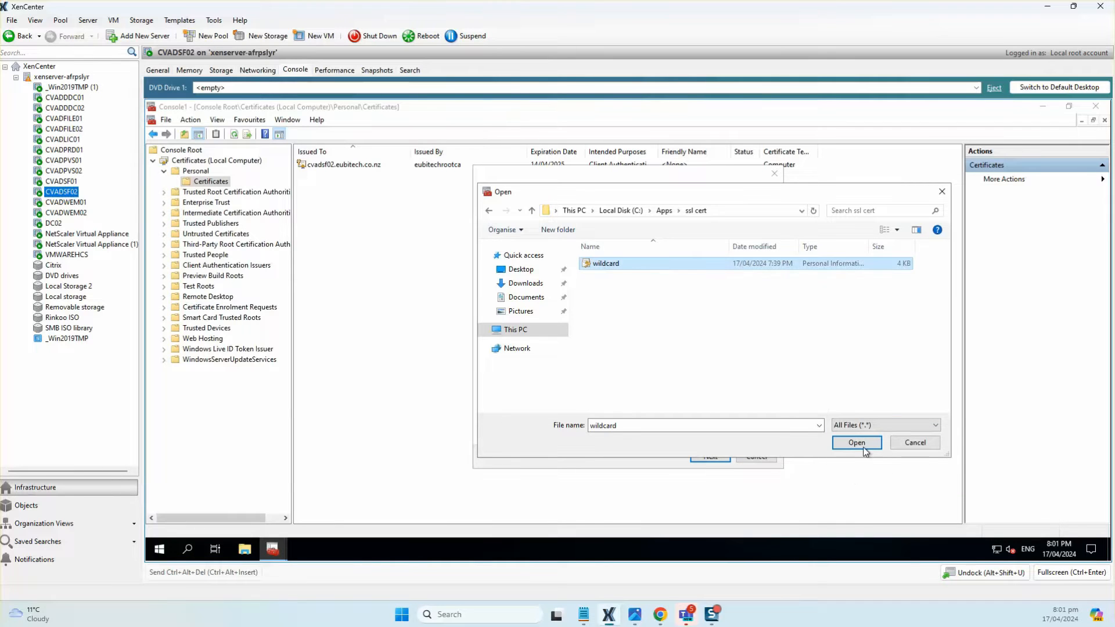
{"action": "left_click", "coordinate": [865, 447]}
{"action": "left_click", "coordinate": [714, 455]}
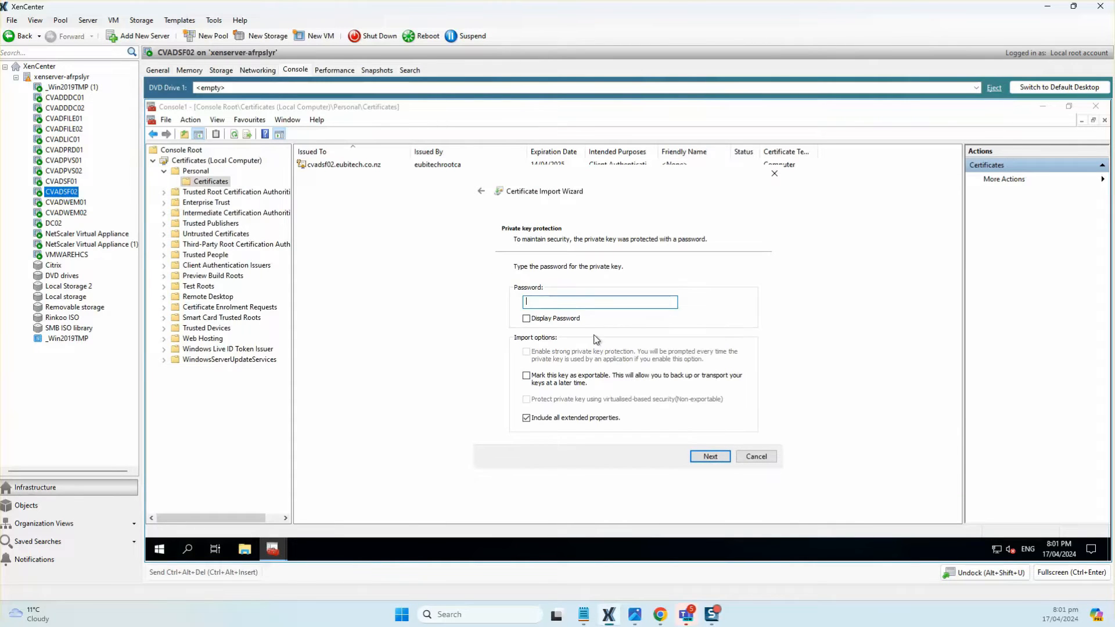
Enter the private key password, place the certificates in the Personal store and finish the import
{"action": "type", "text": "•••••••••••"}
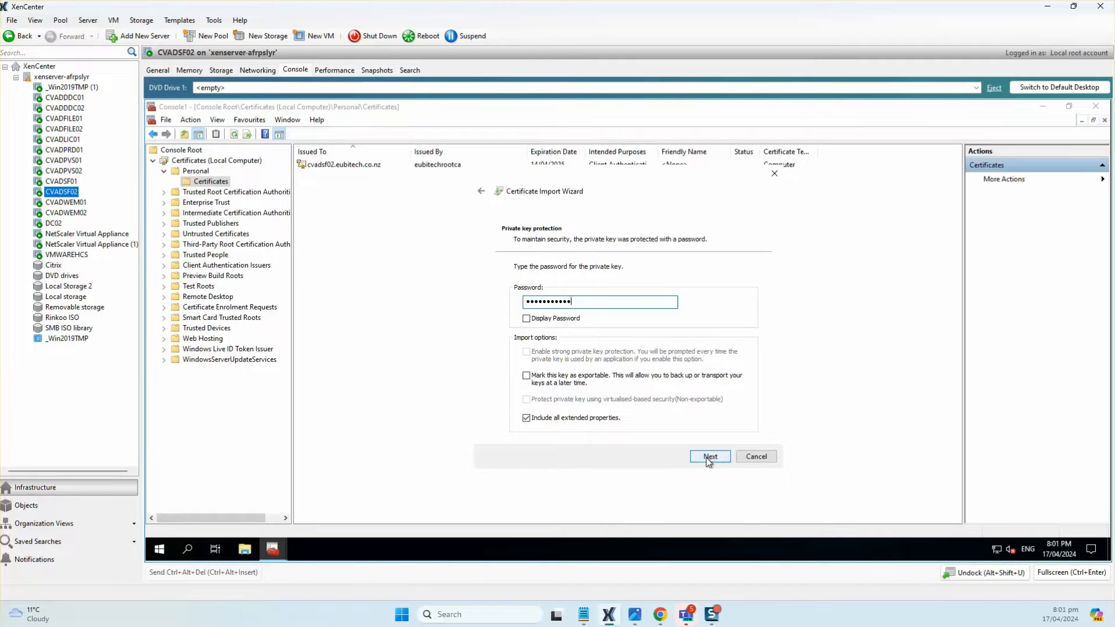
{"action": "left_click", "coordinate": [710, 457]}
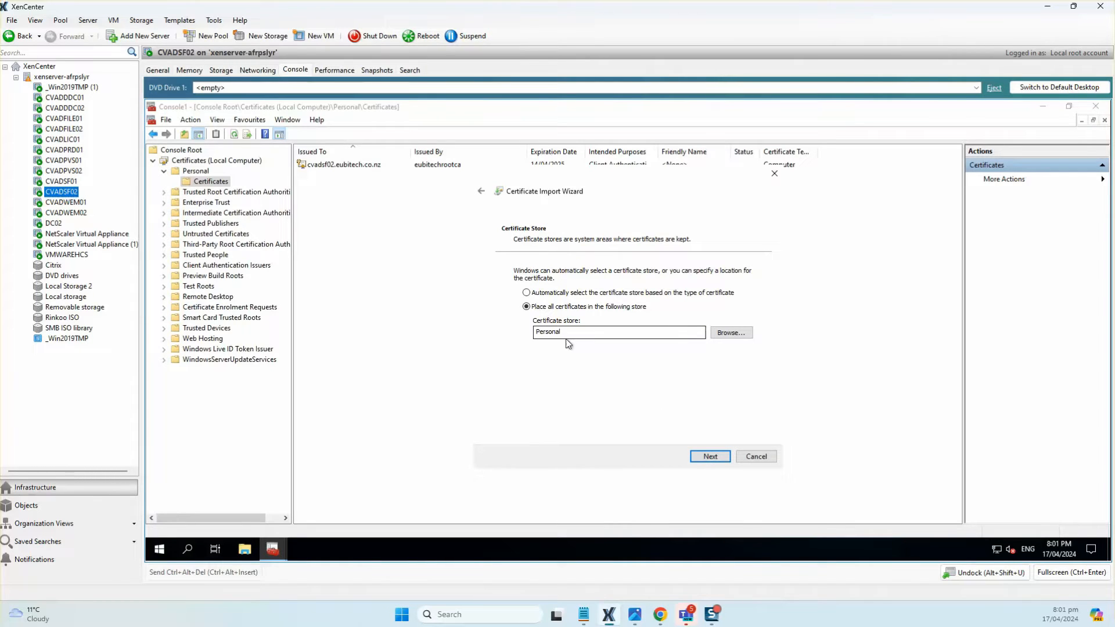
{"action": "left_click", "coordinate": [714, 457]}
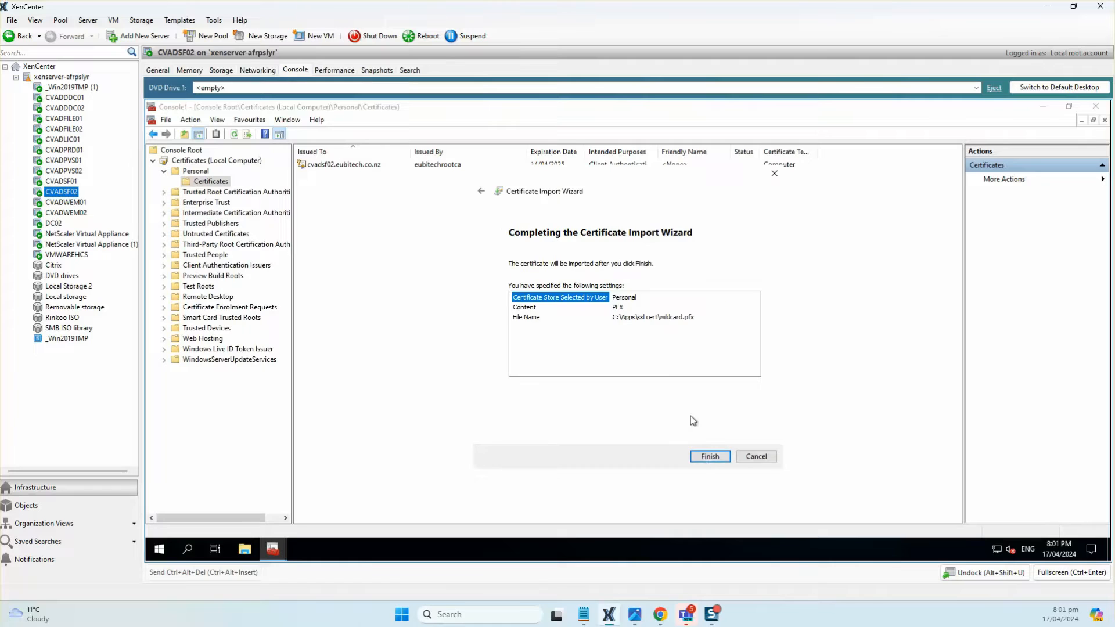
{"action": "left_click", "coordinate": [708, 458]}
{"action": "left_click", "coordinate": [667, 366]}
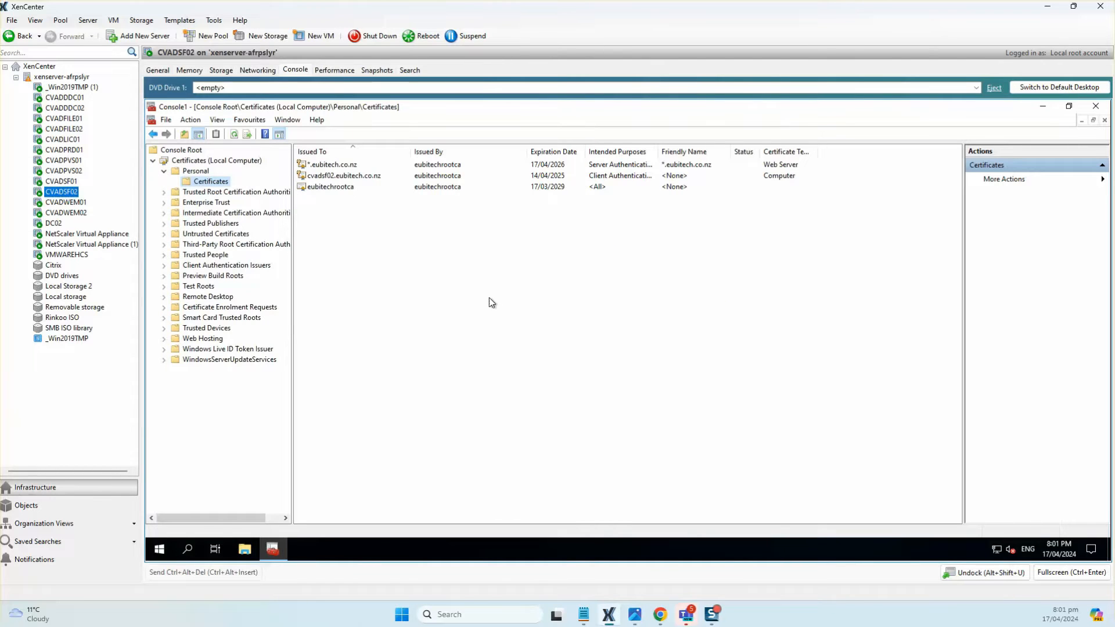
Move the eubitechrootca certificate to Trusted Root Certification Authorities, replacing the existing copy, and close the console without saving
{"action": "left_click", "coordinate": [326, 165]}
{"action": "left_click", "coordinate": [357, 188]}
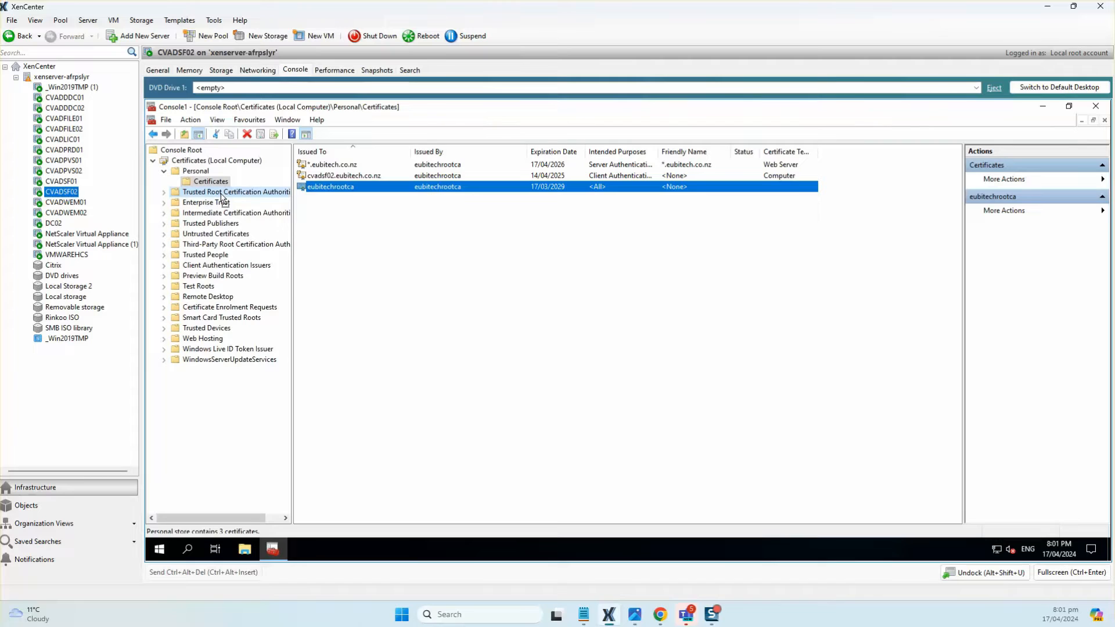
{"action": "left_click_drag", "start_coordinate": [221, 198], "coordinate": [221, 198]}
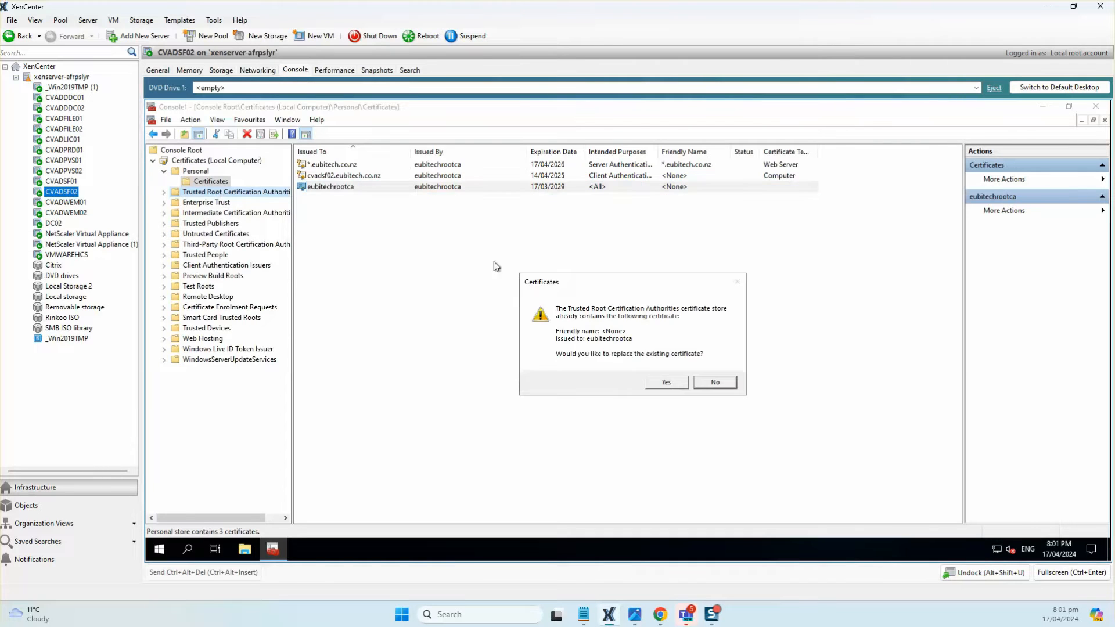
{"action": "left_click", "coordinate": [666, 382]}
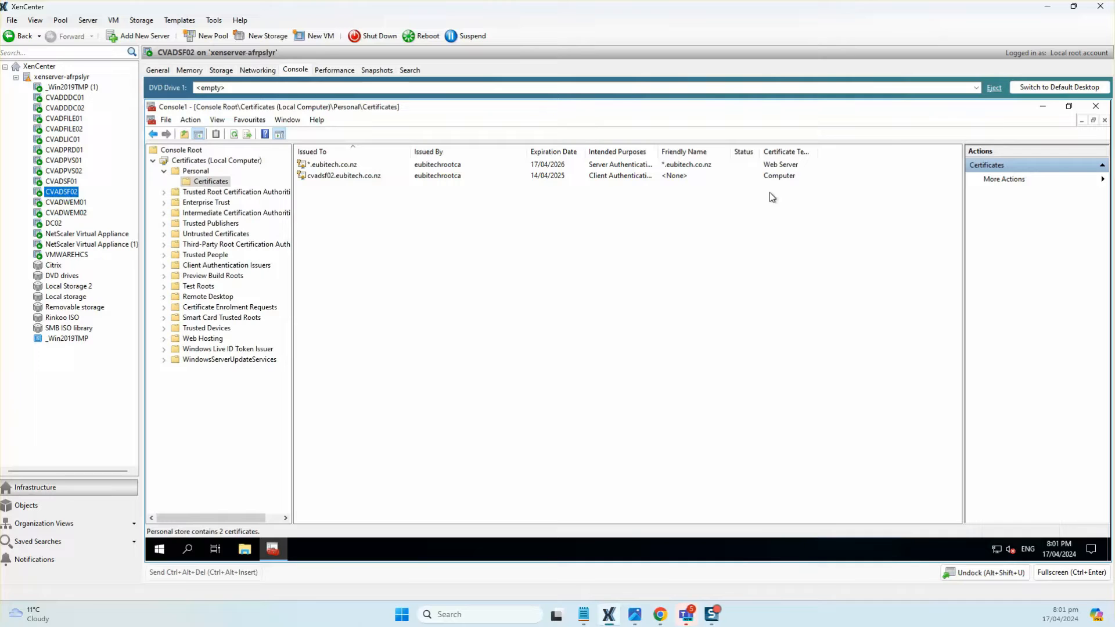
{"action": "left_click", "coordinate": [1096, 106]}
{"action": "left_click", "coordinate": [638, 347]}
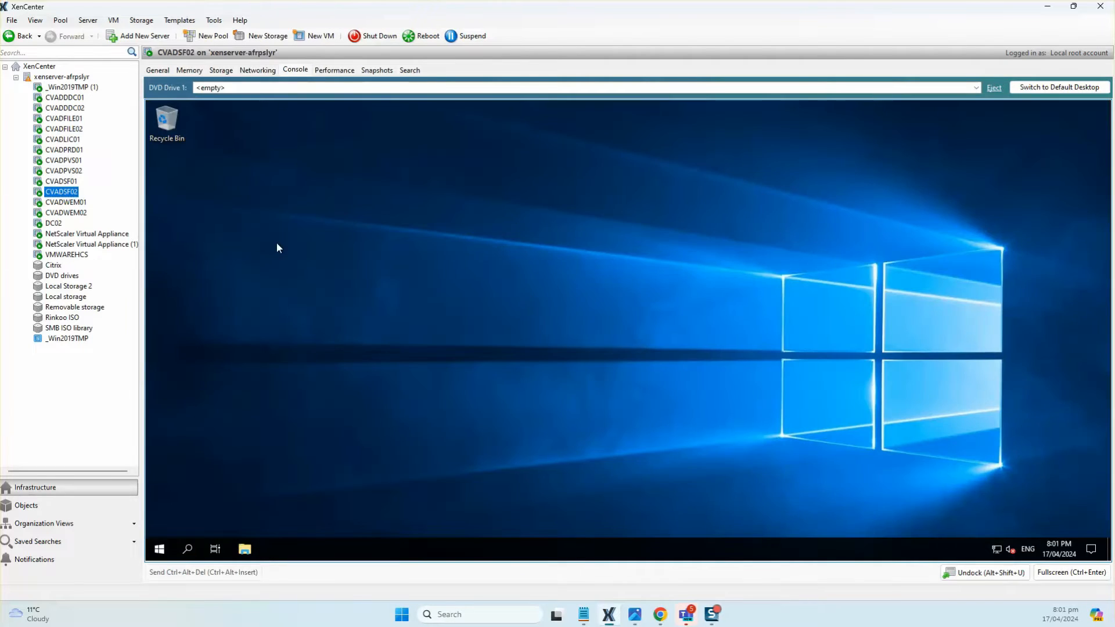
Switch to the CVADSF01 virtual machine and mount Citrix_Virtual_Apps_and_Desktops_7_2402_LTSR.iso in its DVD drive
{"action": "left_click", "coordinate": [63, 182]}
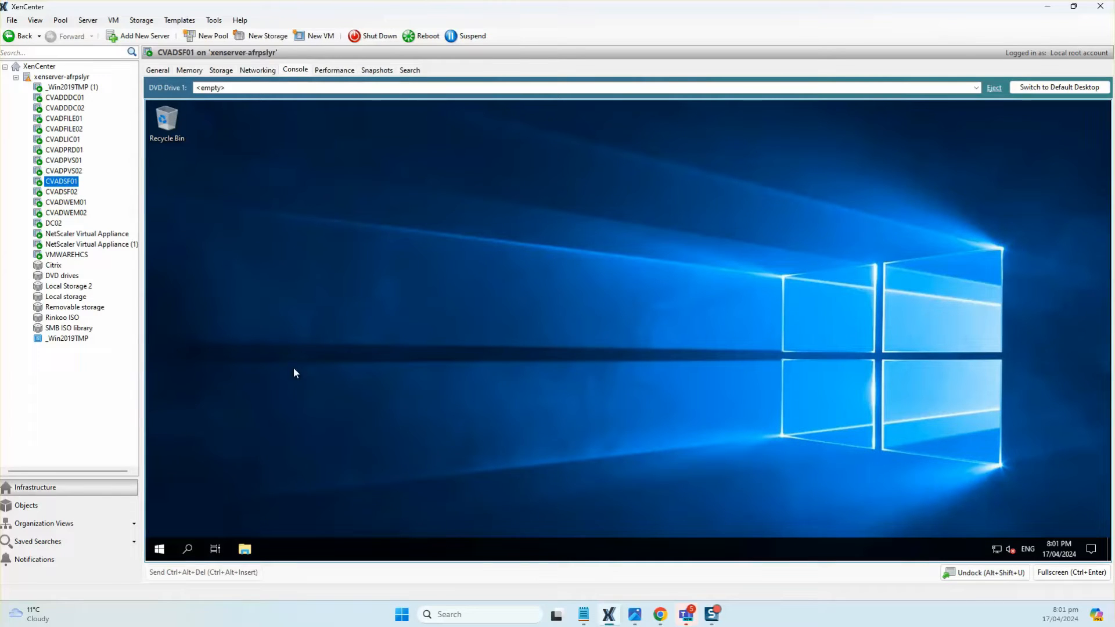
{"action": "left_click", "coordinate": [977, 89]}
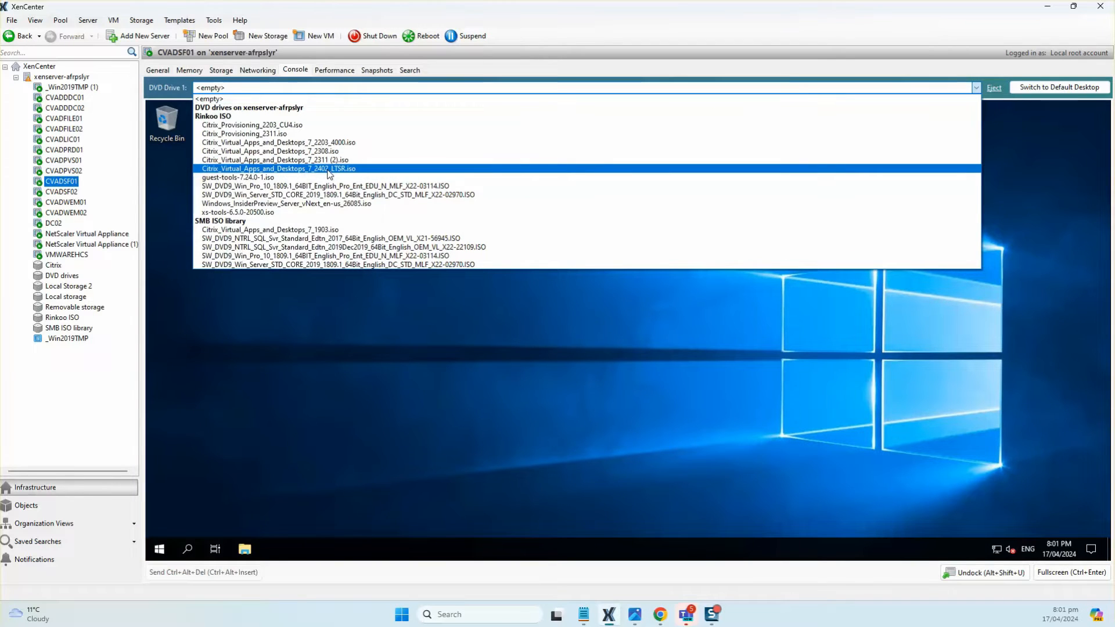
{"action": "left_click", "coordinate": [329, 169]}
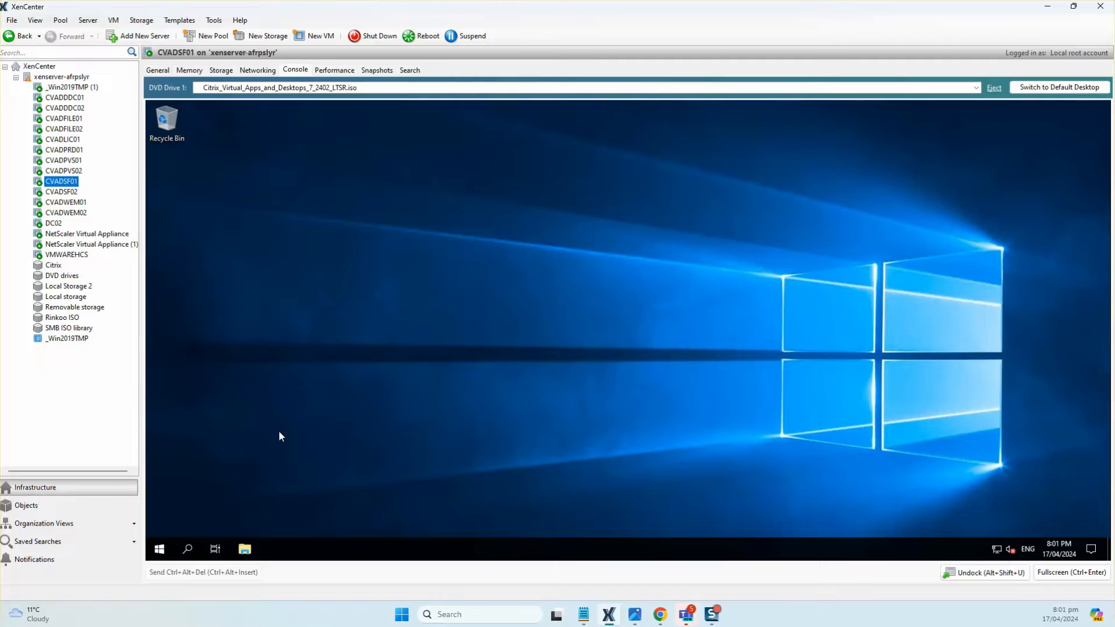
Launch the installer from the CVAD 2402 CD drive on CVADSF01 and start the Virtual Apps and Desktops setup
{"action": "left_click", "coordinate": [244, 549]}
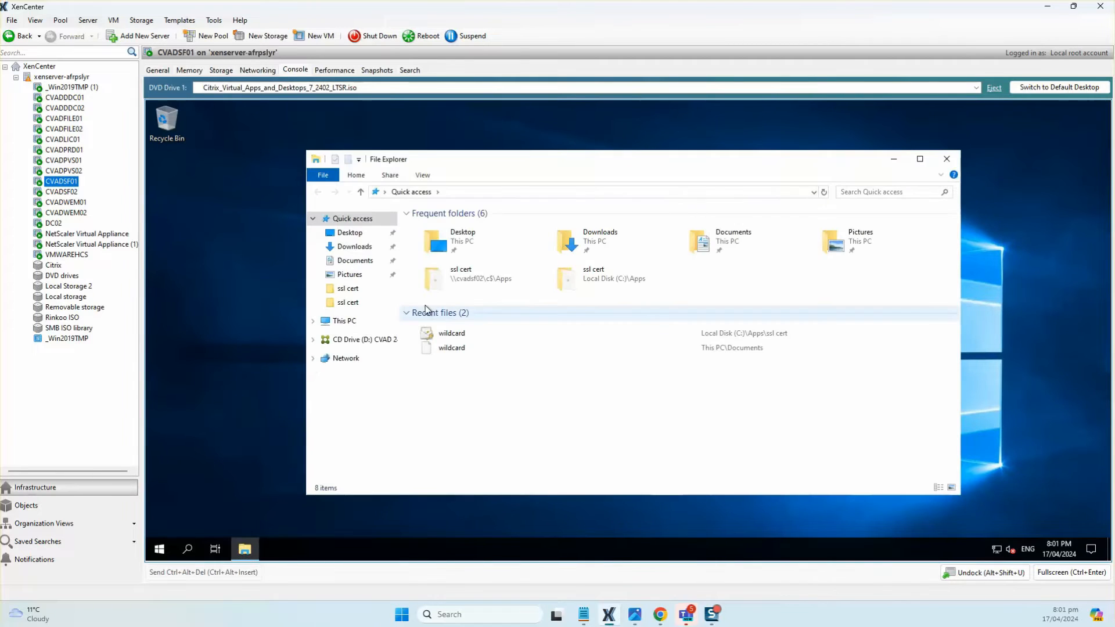
{"action": "left_click", "coordinate": [345, 321]}
{"action": "double_click", "coordinate": [498, 159]}
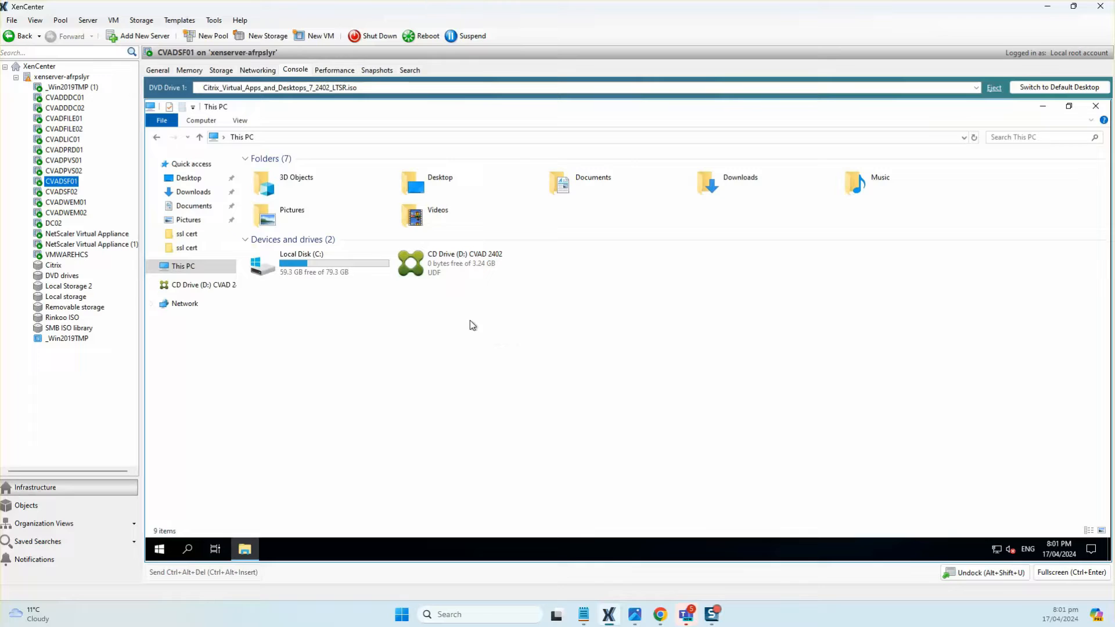
{"action": "left_click", "coordinate": [450, 271]}
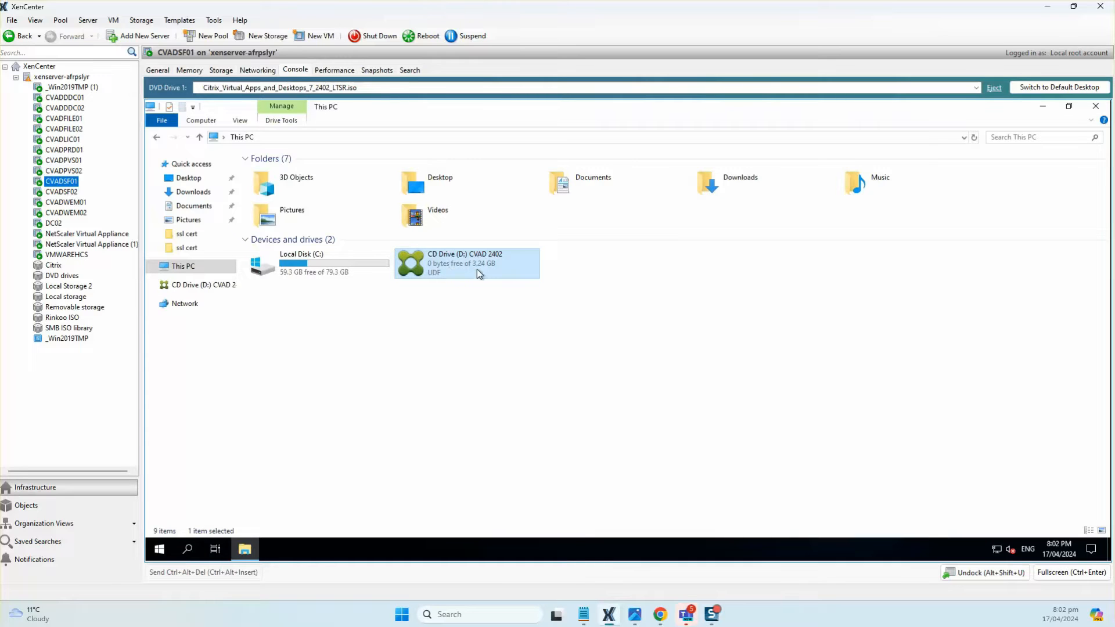
{"action": "left_click", "coordinate": [488, 314]}
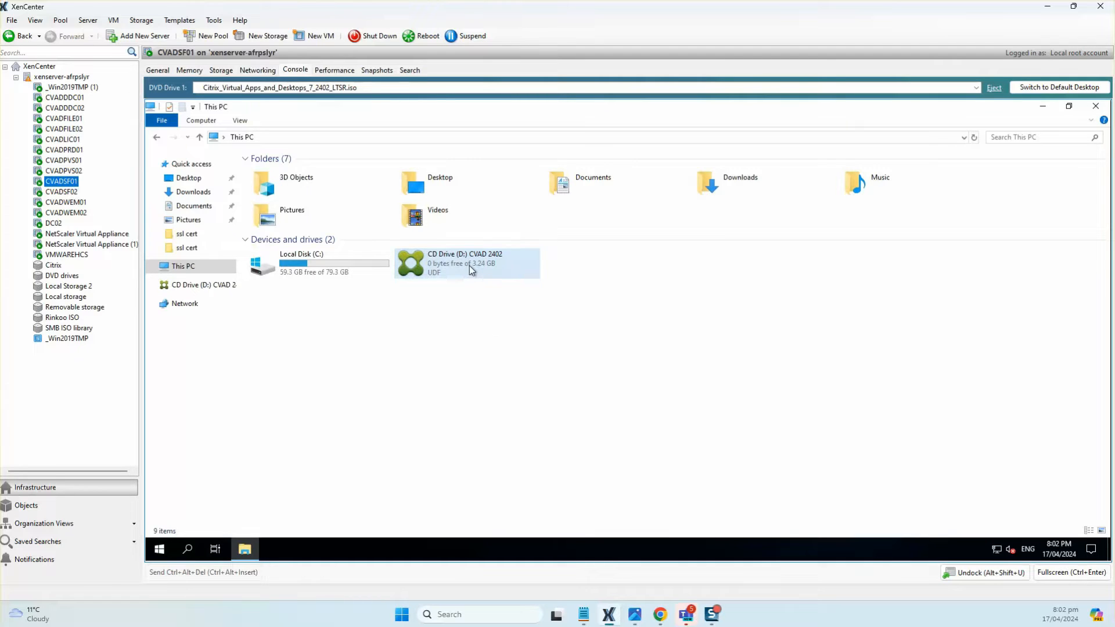
{"action": "left_click", "coordinate": [447, 262]}
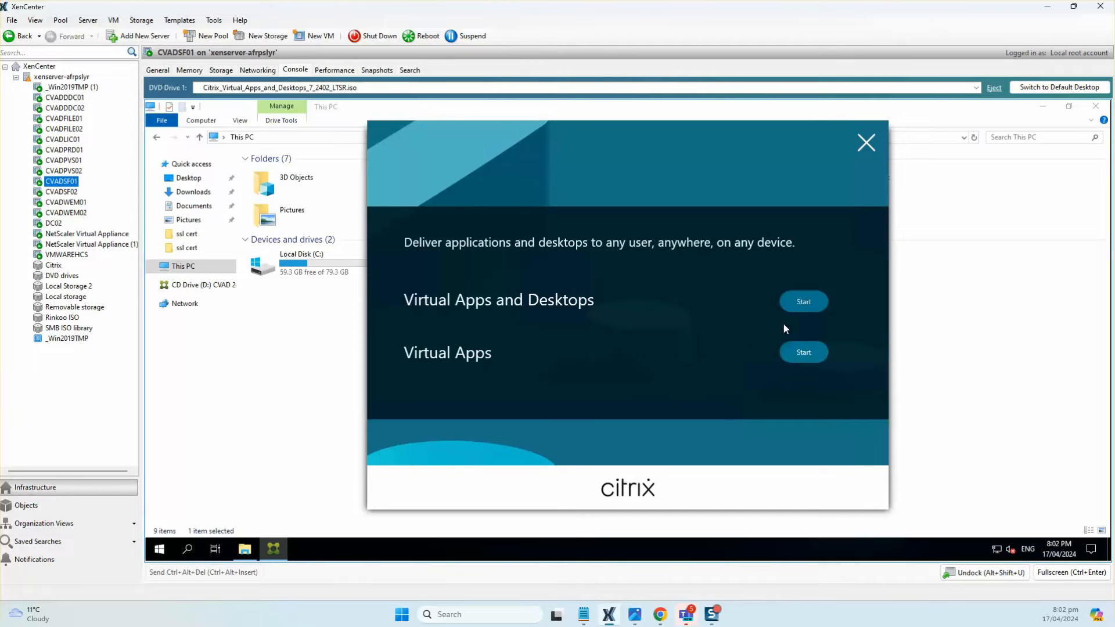
{"action": "left_click", "coordinate": [803, 301]}
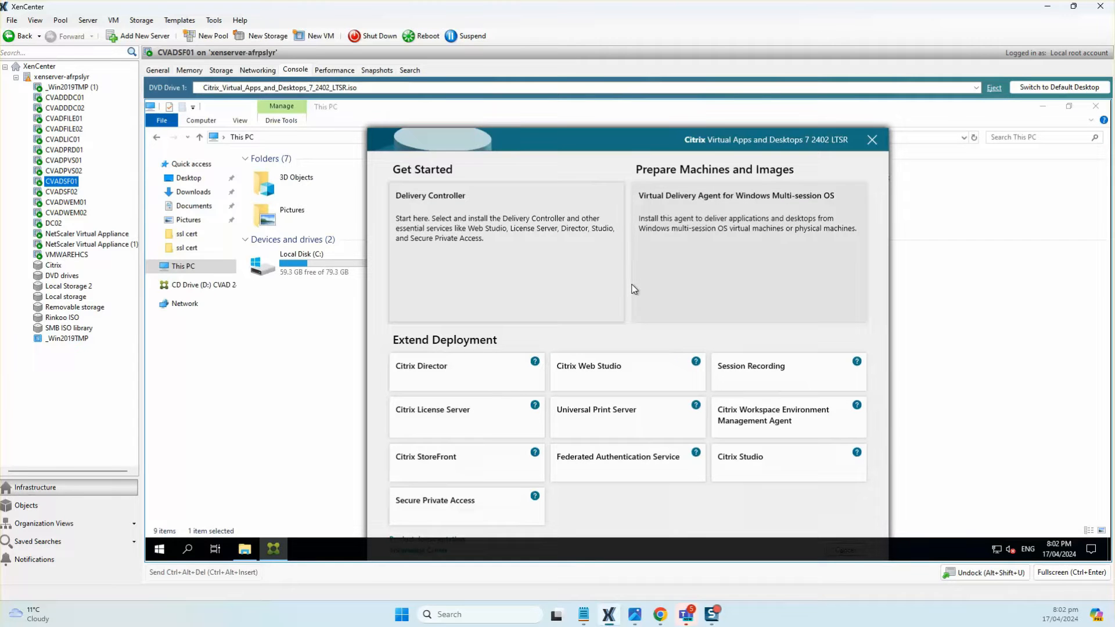
Select the Citrix StoreFront component for installation and accept its license agreement
{"action": "left_click_drag", "start_coordinate": [627, 143], "coordinate": [627, 138]}
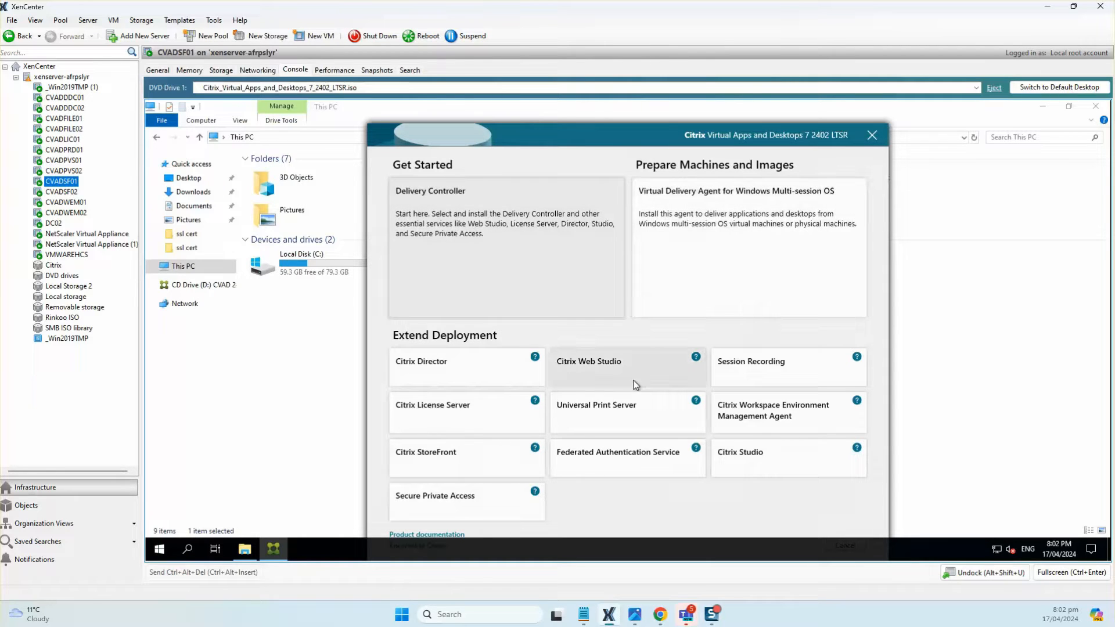
{"action": "left_click", "coordinate": [458, 458]}
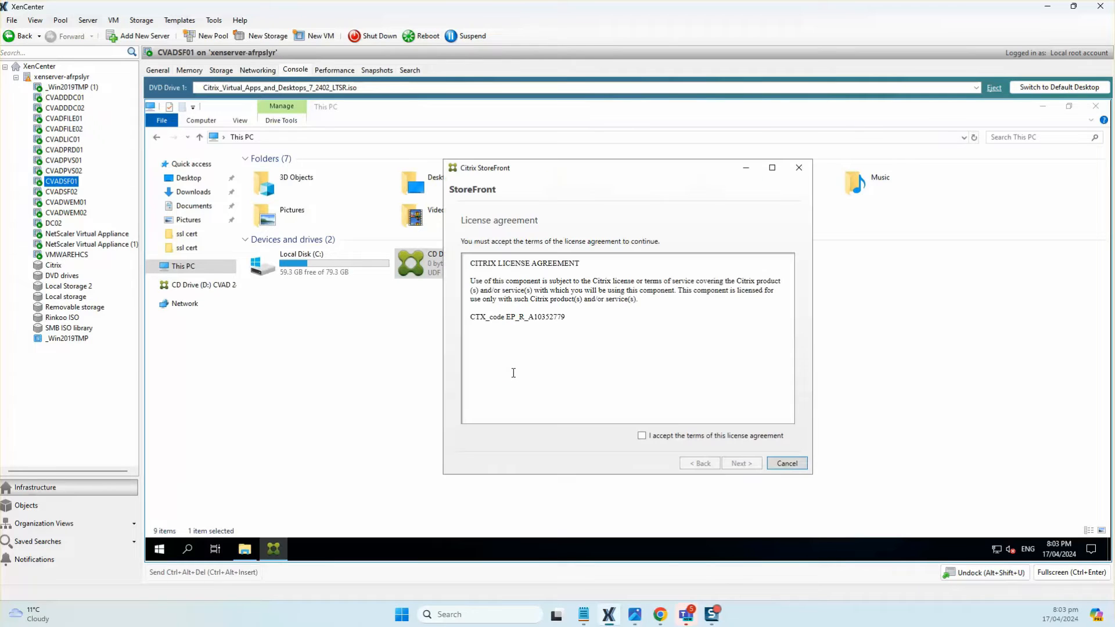
{"action": "left_click", "coordinate": [642, 436]}
{"action": "left_click", "coordinate": [741, 464]}
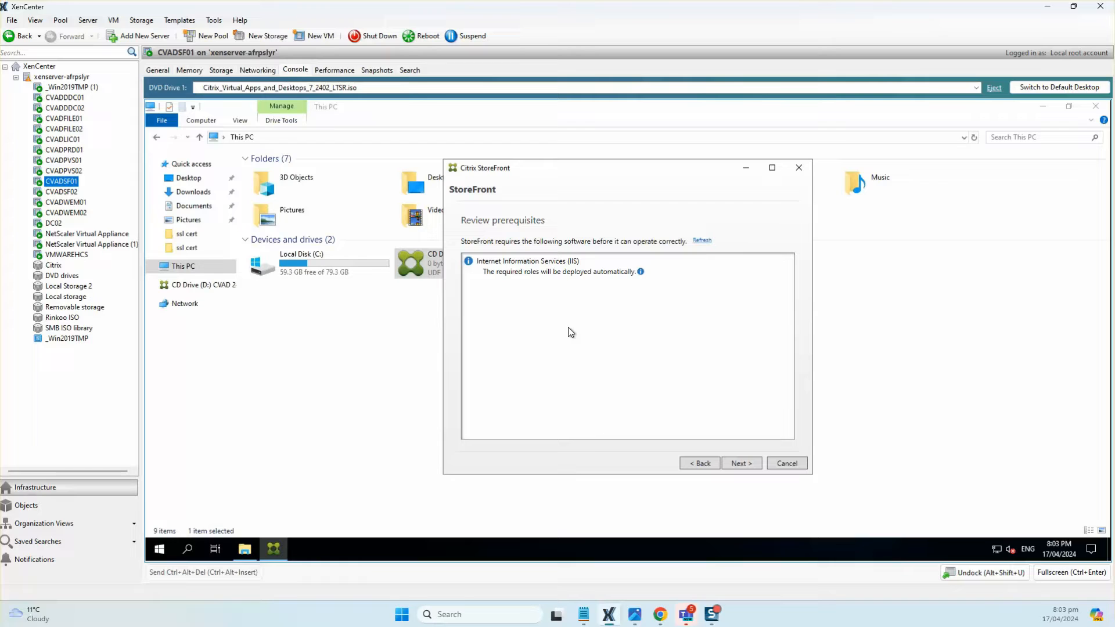
Install Citrix StoreFront with its Internet Information Services prerequisite, finish the setup and reboot the server immediately
{"action": "left_click", "coordinate": [741, 464]}
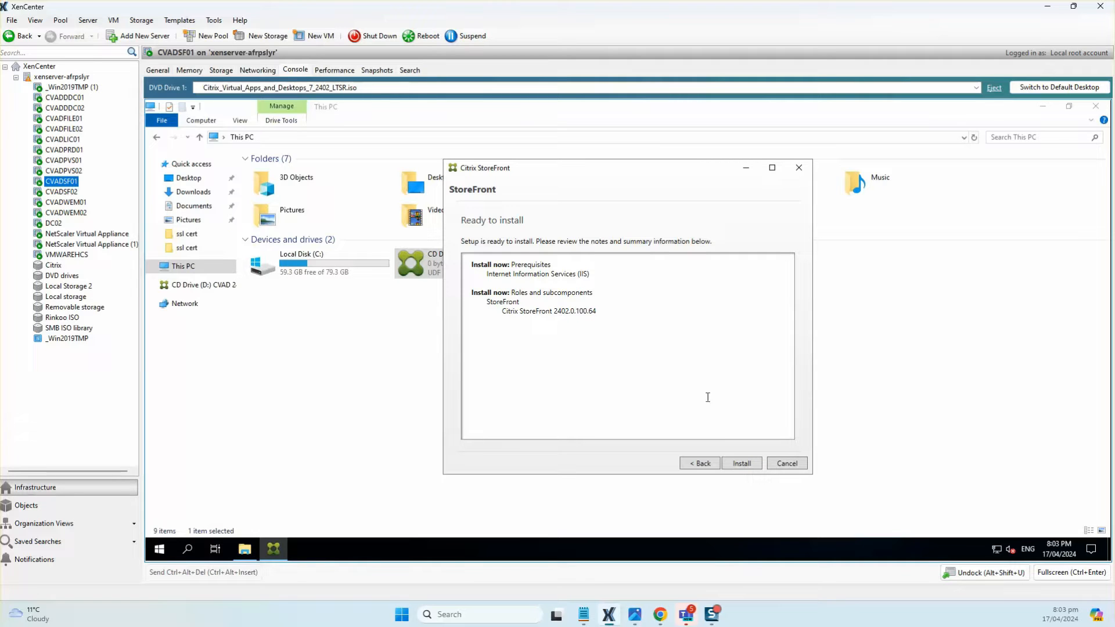
{"action": "left_click", "coordinate": [741, 463]}
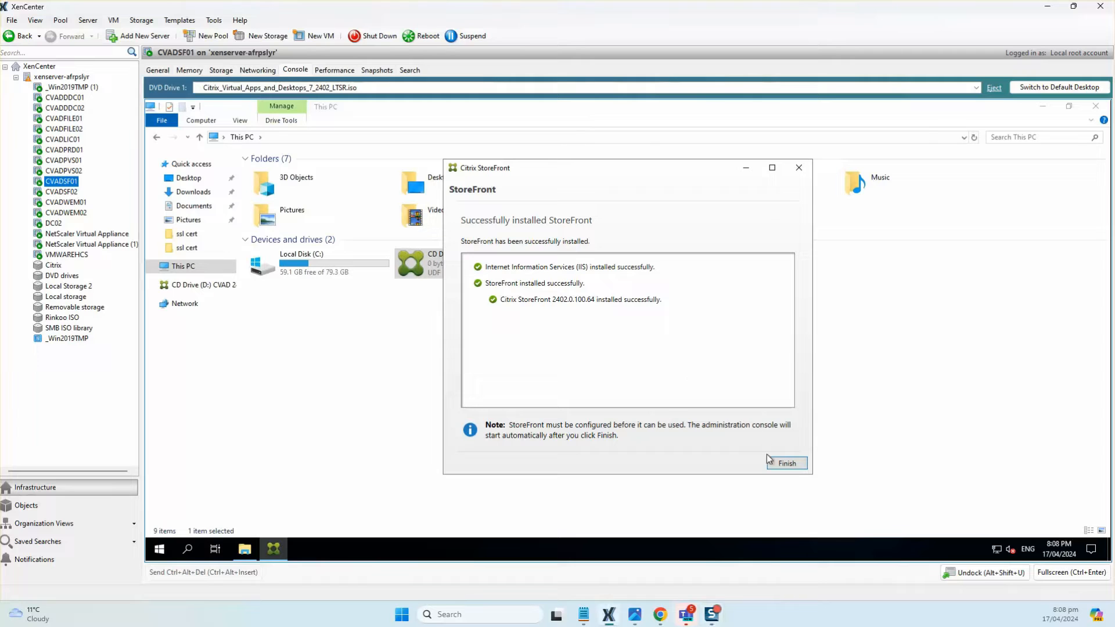
{"action": "left_click", "coordinate": [786, 463]}
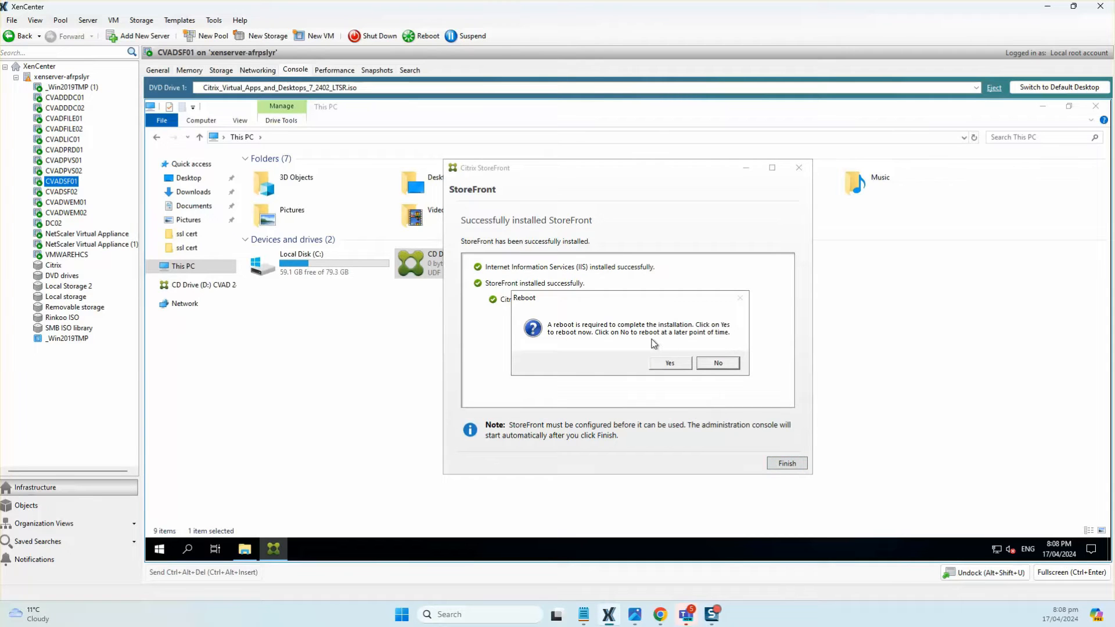
{"action": "left_click", "coordinate": [671, 363]}
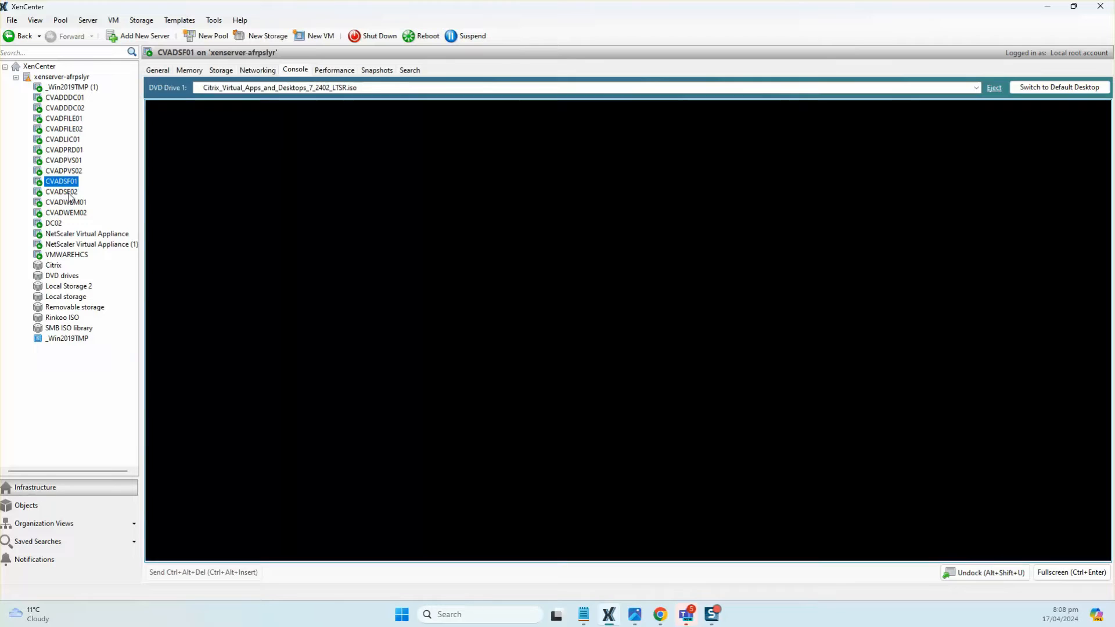
Switch to the CVADSF02 virtual machine and mount Citrix_Virtual_Apps_and_Desktops_7_2402_LTSR.iso in its DVD drive
{"action": "left_click", "coordinate": [62, 193]}
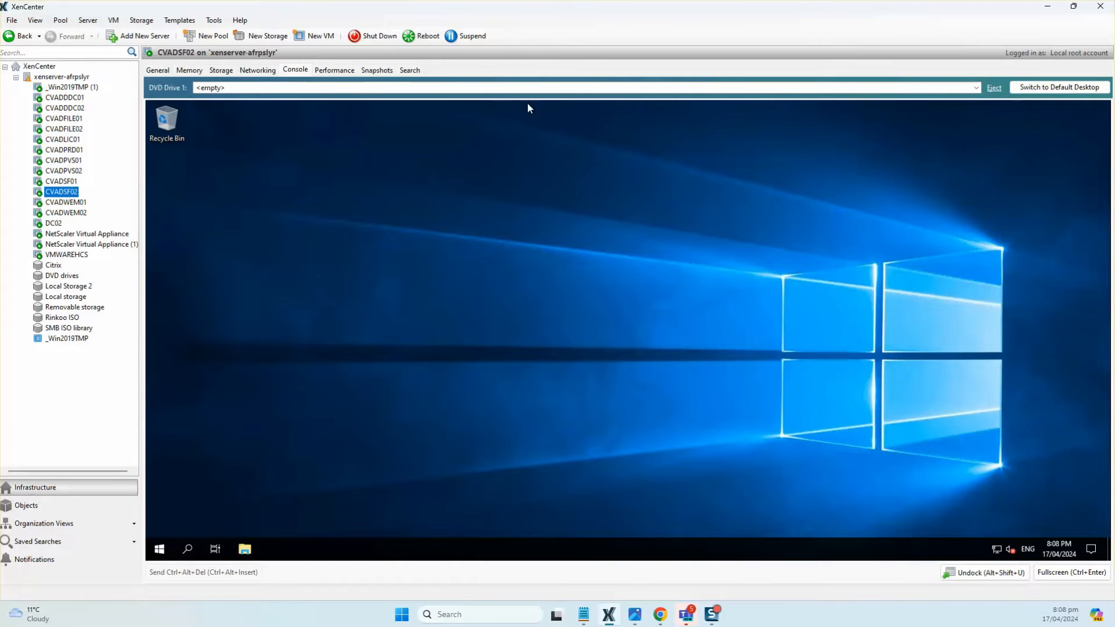
{"action": "left_click", "coordinate": [976, 88]}
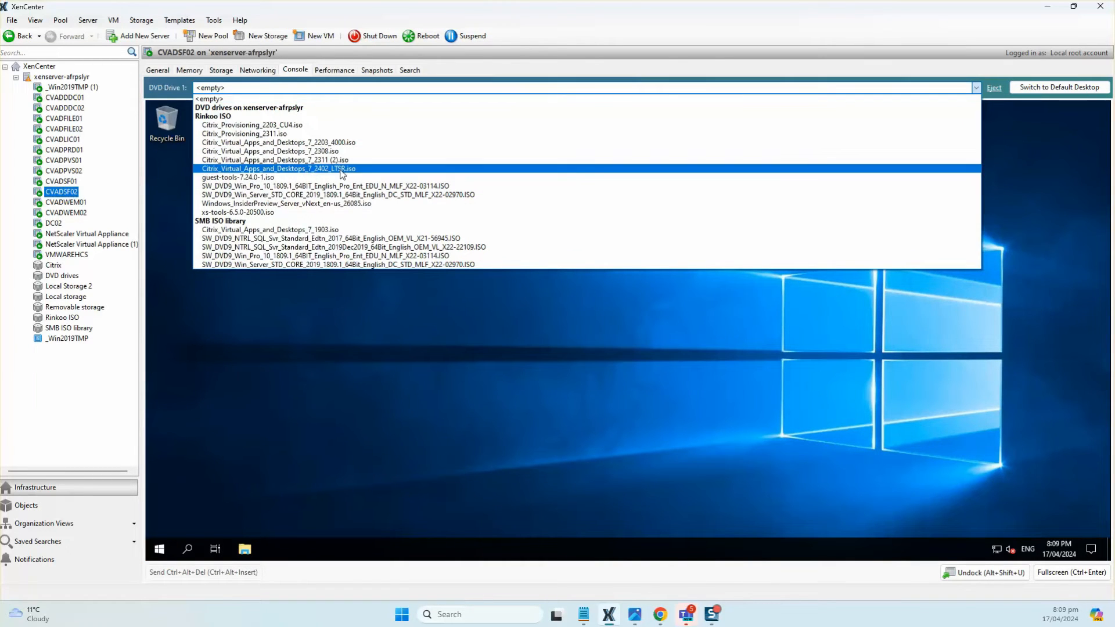
{"action": "left_click", "coordinate": [342, 169]}
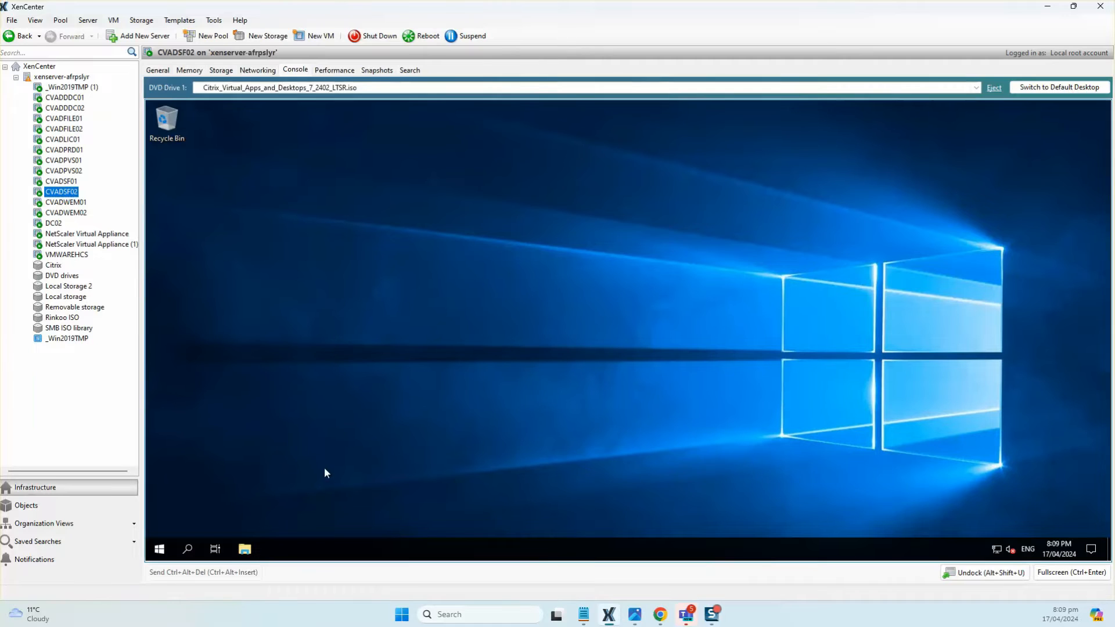
Launch AutoSelect from the CVAD 2402 CD drive on CVADSF02 and start the Virtual Apps and Desktops setup
{"action": "left_click", "coordinate": [244, 548]}
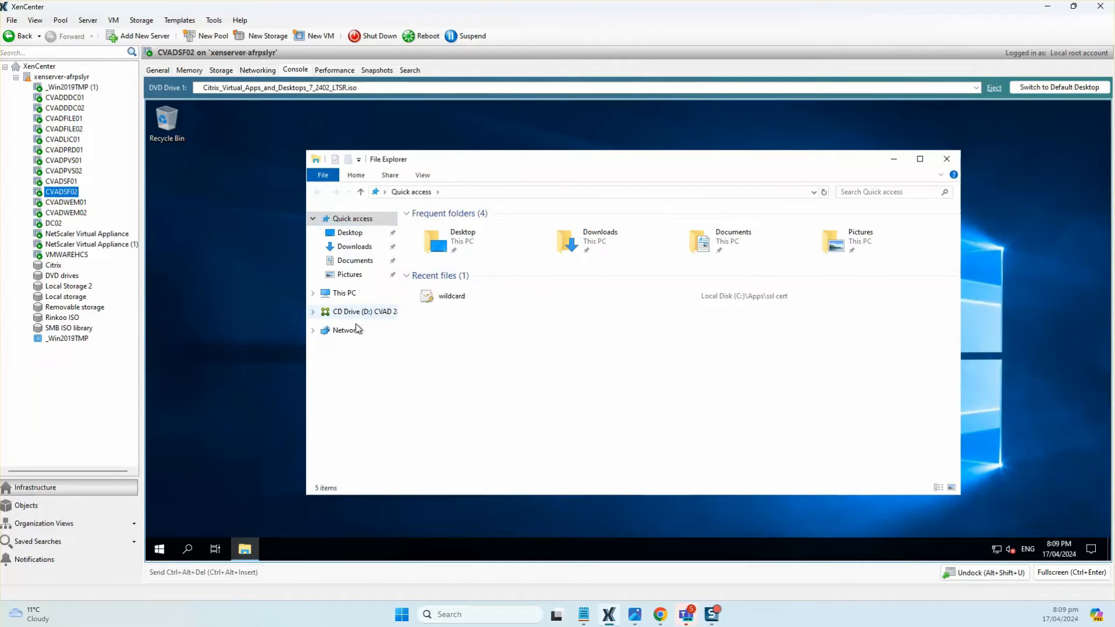
{"action": "left_click", "coordinate": [345, 293]}
{"action": "left_click", "coordinate": [358, 313]}
{"action": "left_click", "coordinate": [459, 300]}
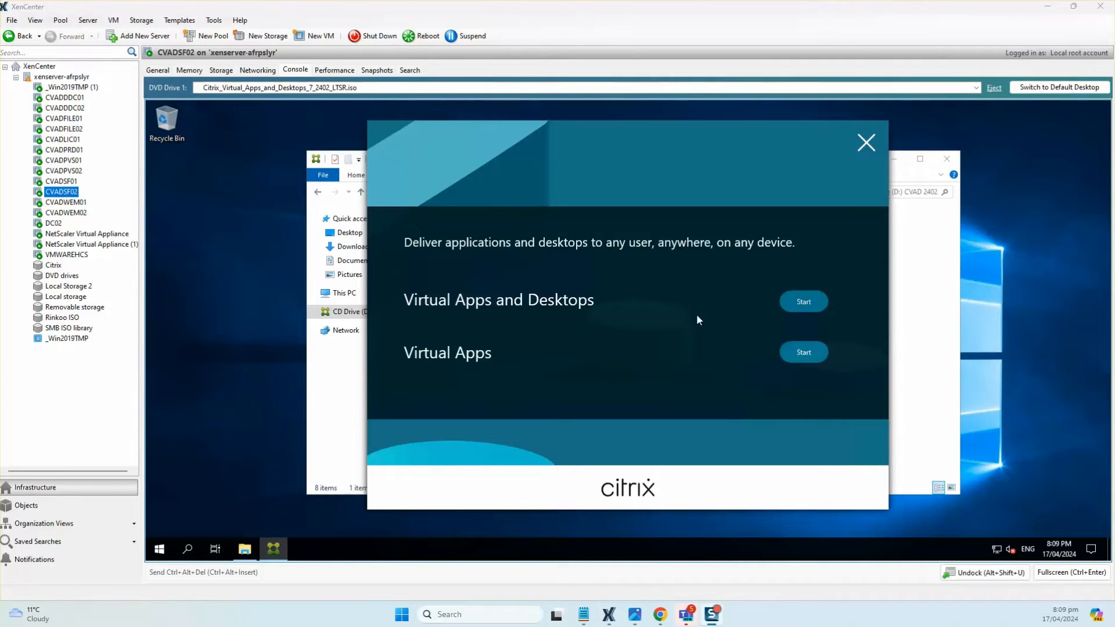
{"action": "left_click", "coordinate": [813, 301]}
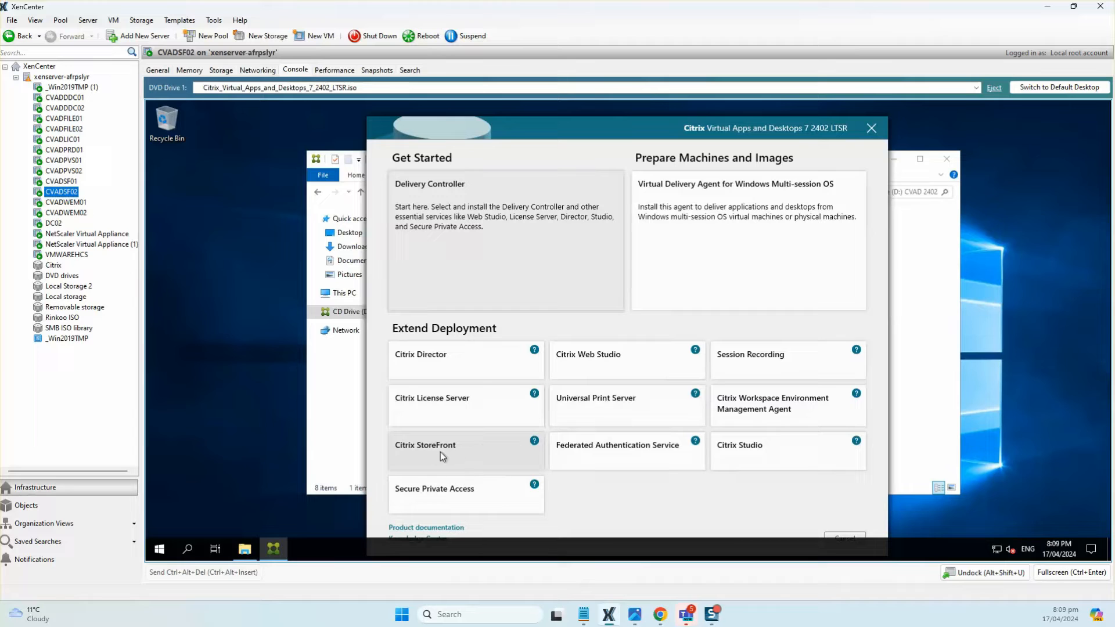
Choose the Citrix StoreFront component on CVADSF02 and accept its license agreement
{"action": "left_click", "coordinate": [548, 274]}
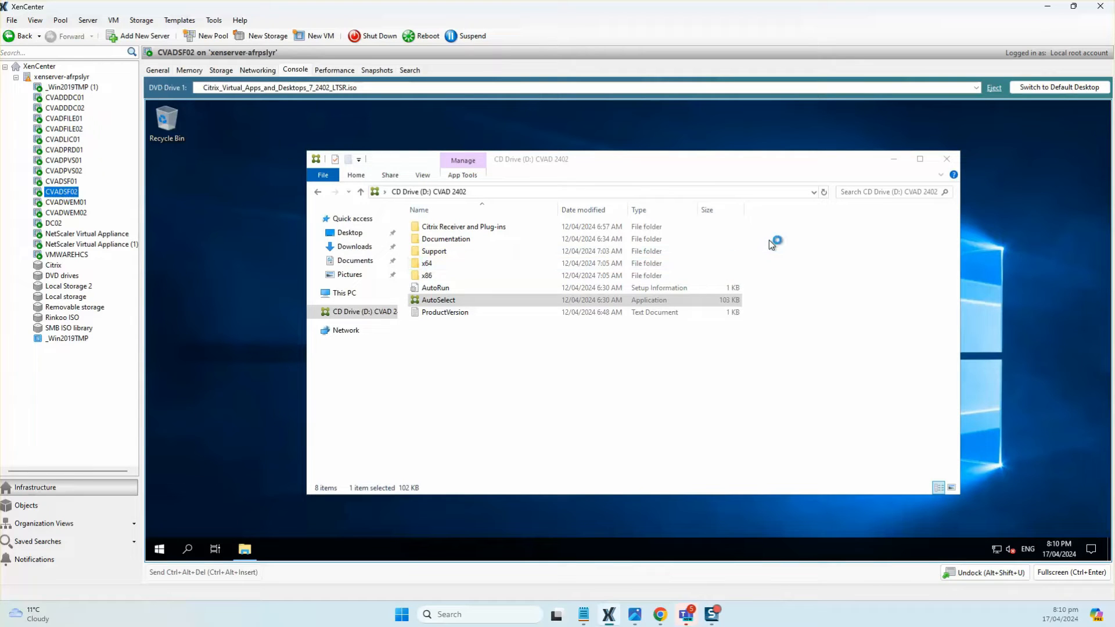
{"action": "left_click", "coordinate": [893, 159]}
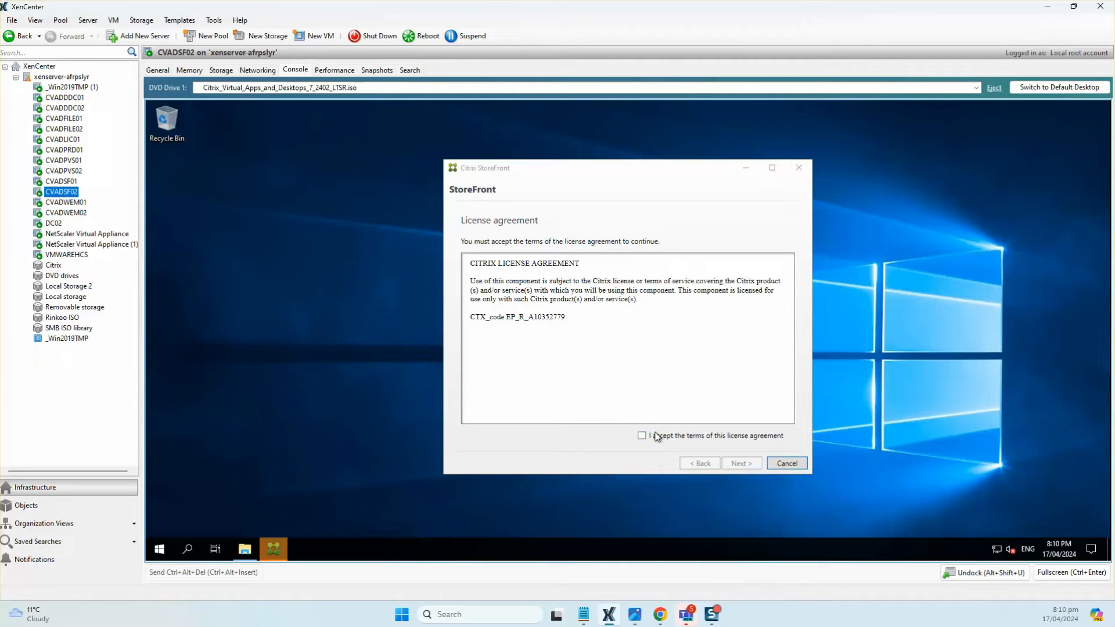
{"action": "left_click", "coordinate": [651, 437]}
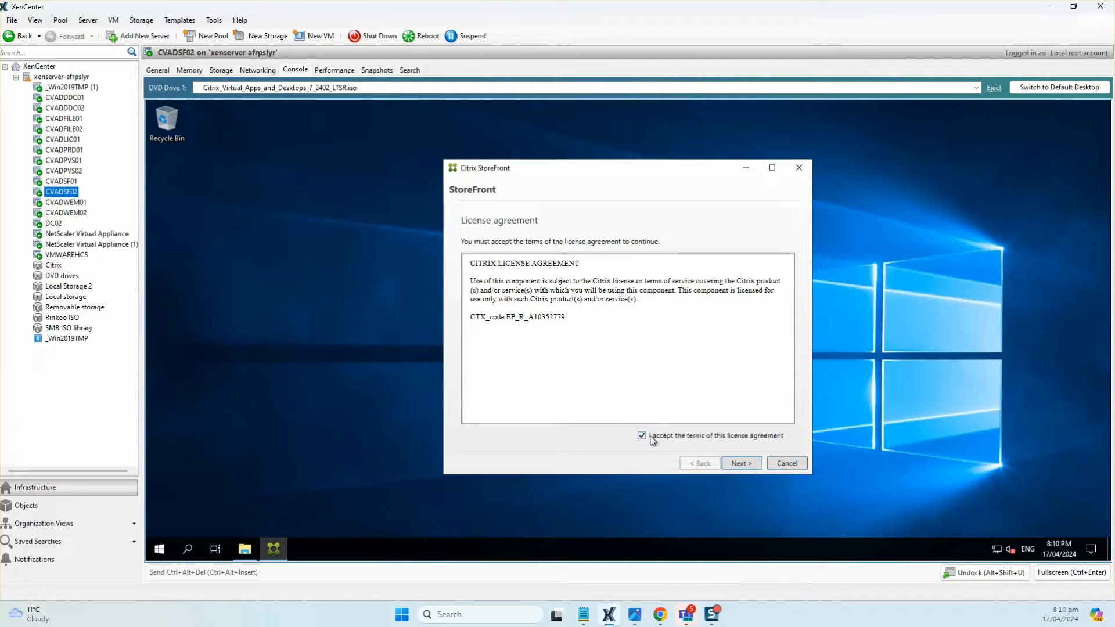
{"action": "left_click", "coordinate": [744, 464]}
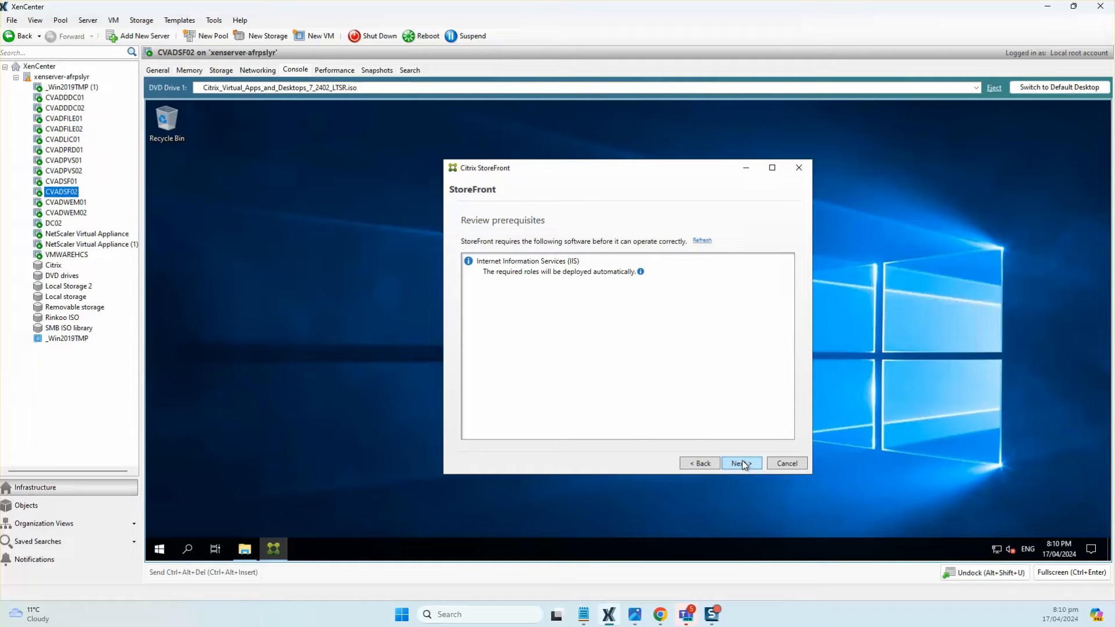
Install StoreFront with the Internet Information Services prerequisite on CVADSF02, finish the setup and reboot the server immediately
{"action": "left_click", "coordinate": [747, 466]}
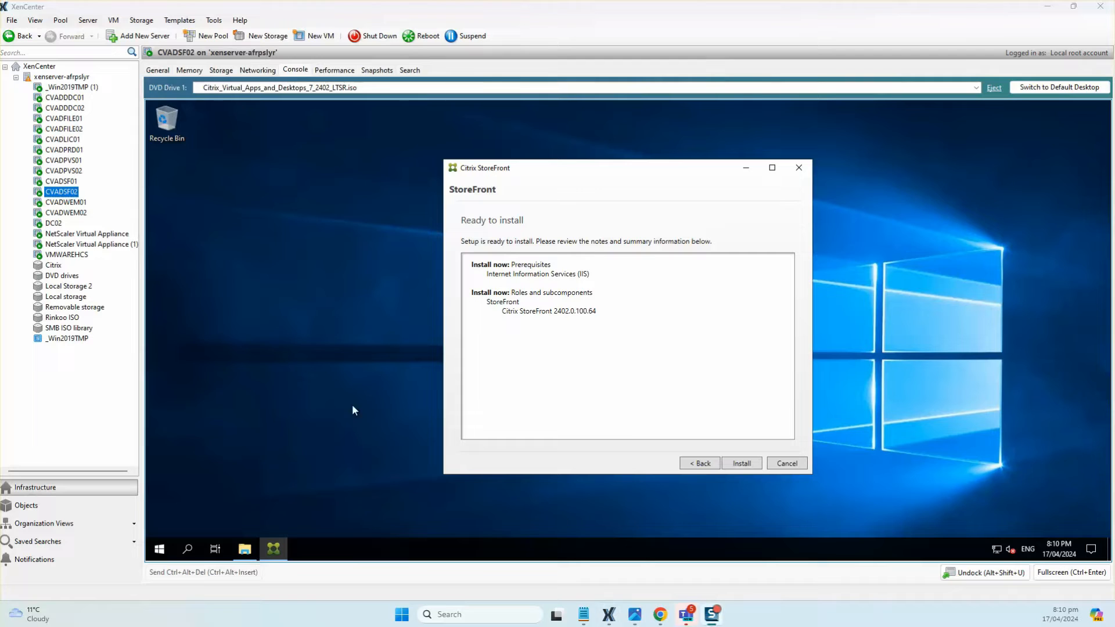
{"action": "left_click", "coordinate": [742, 463]}
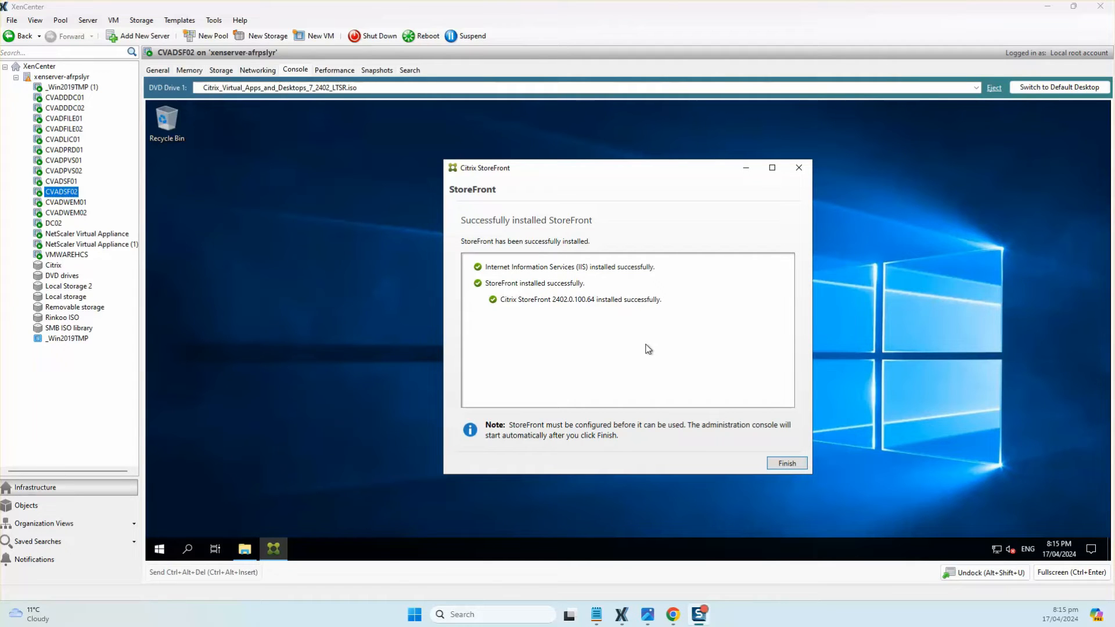
{"action": "left_click", "coordinate": [785, 464]}
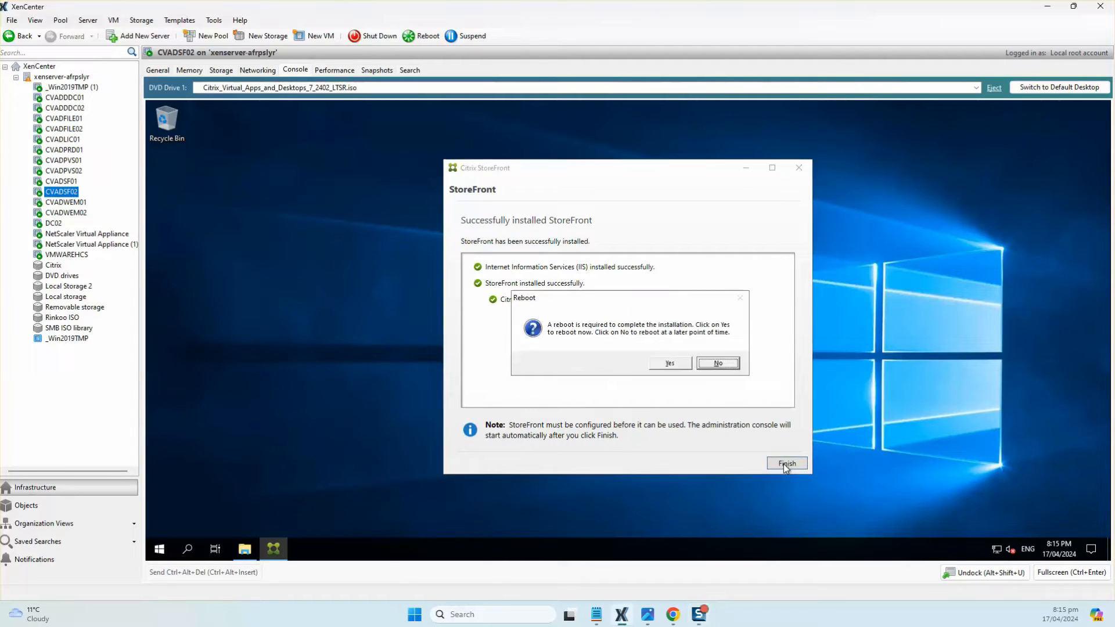
{"action": "left_click", "coordinate": [670, 363]}
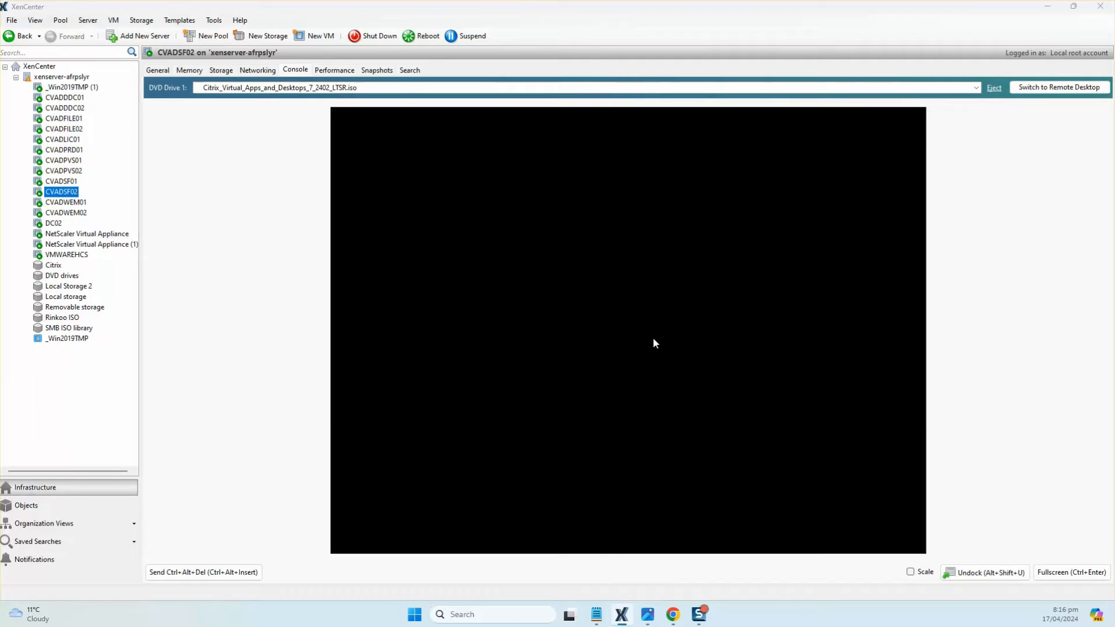
{"action": "left_click", "coordinate": [66, 182]}
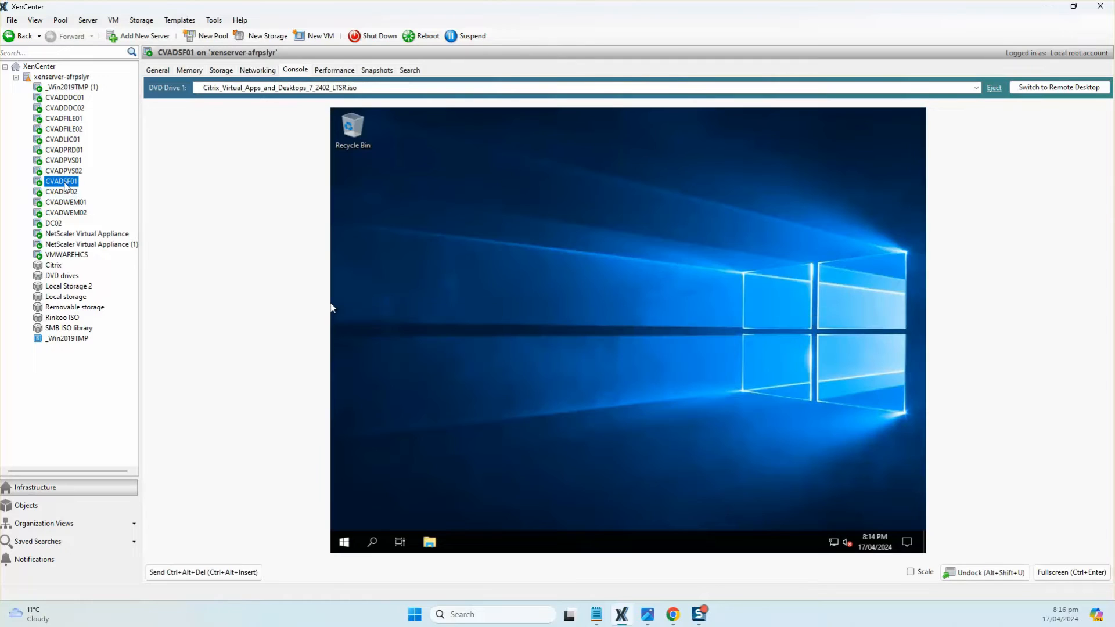
{"action": "left_click", "coordinate": [573, 359]}
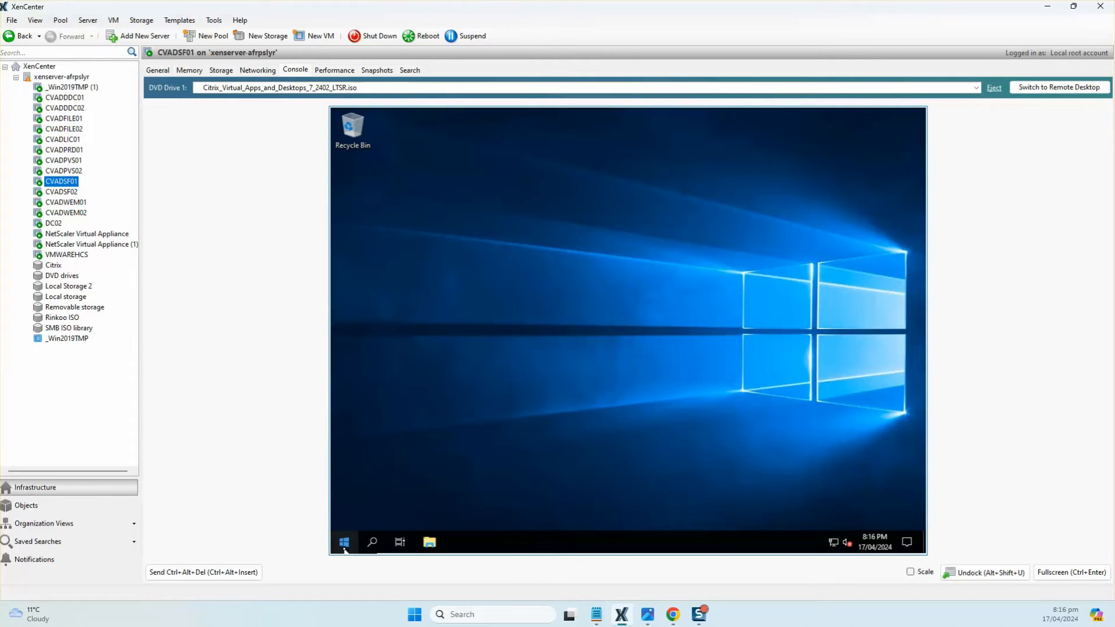
{"action": "left_click", "coordinate": [344, 548]}
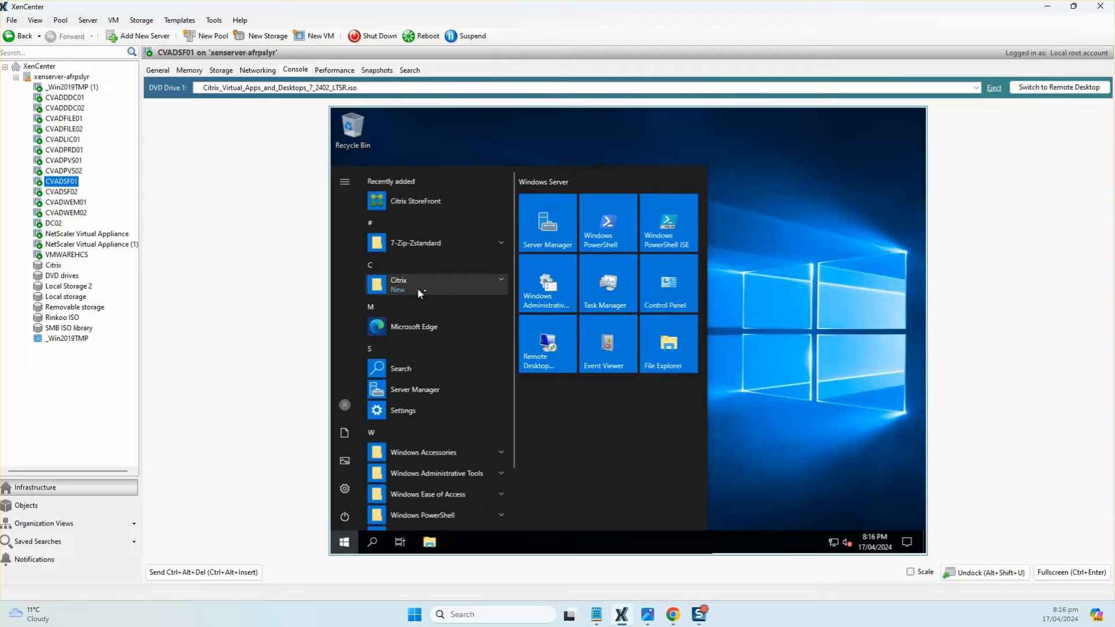
{"action": "left_click", "coordinate": [473, 287]}
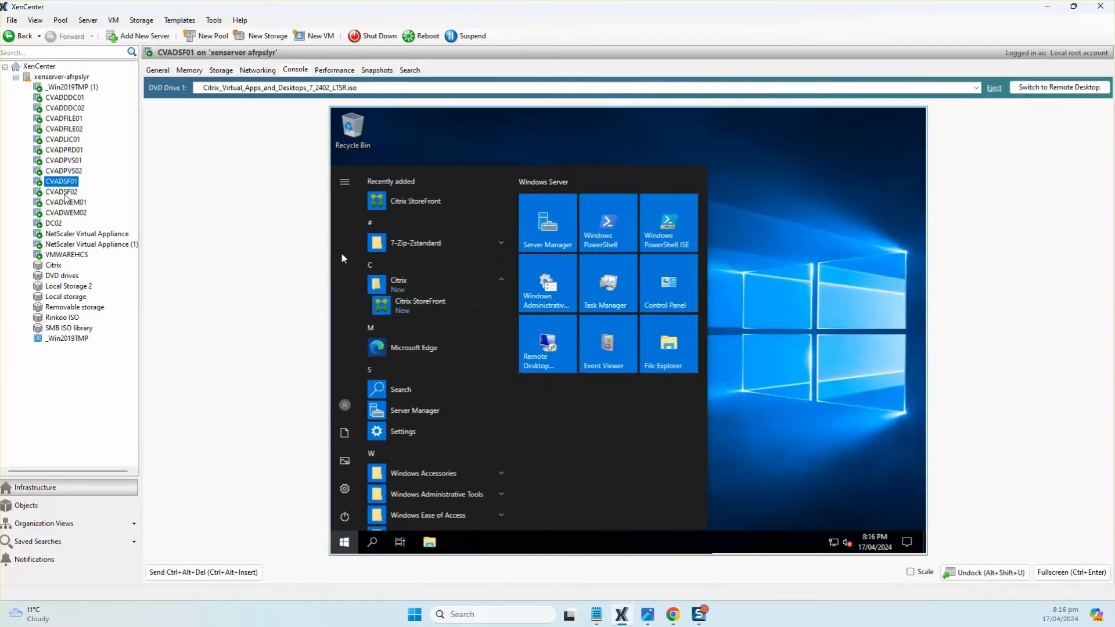
{"action": "left_click", "coordinate": [65, 191]}
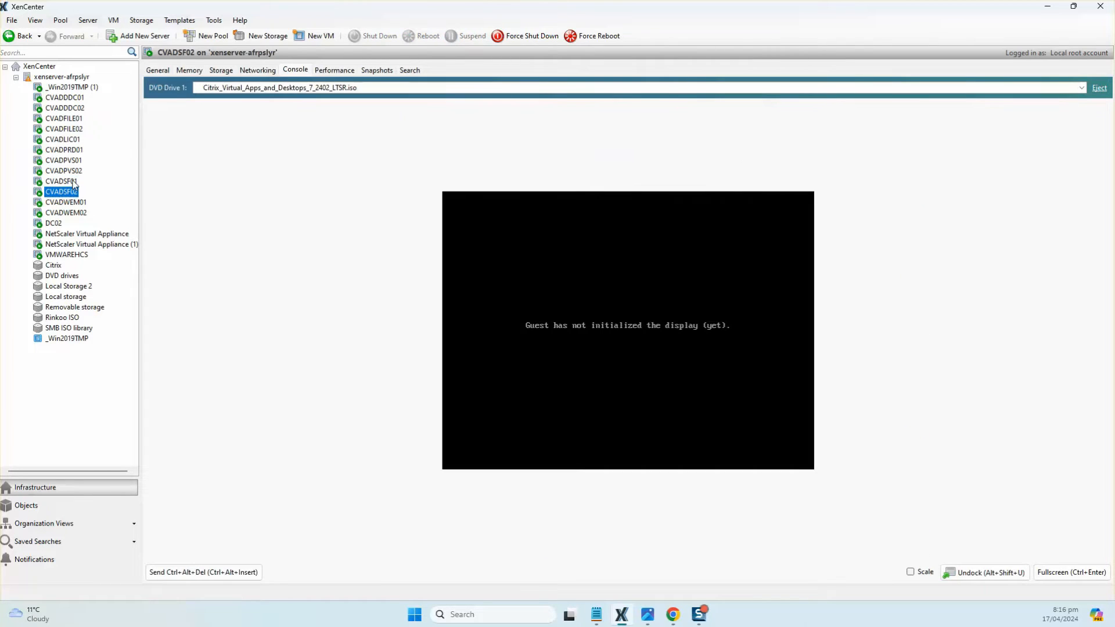
Switch to CVADSF01 and open the Citrix StoreFront console in a maximized window
{"action": "left_click", "coordinate": [73, 181]}
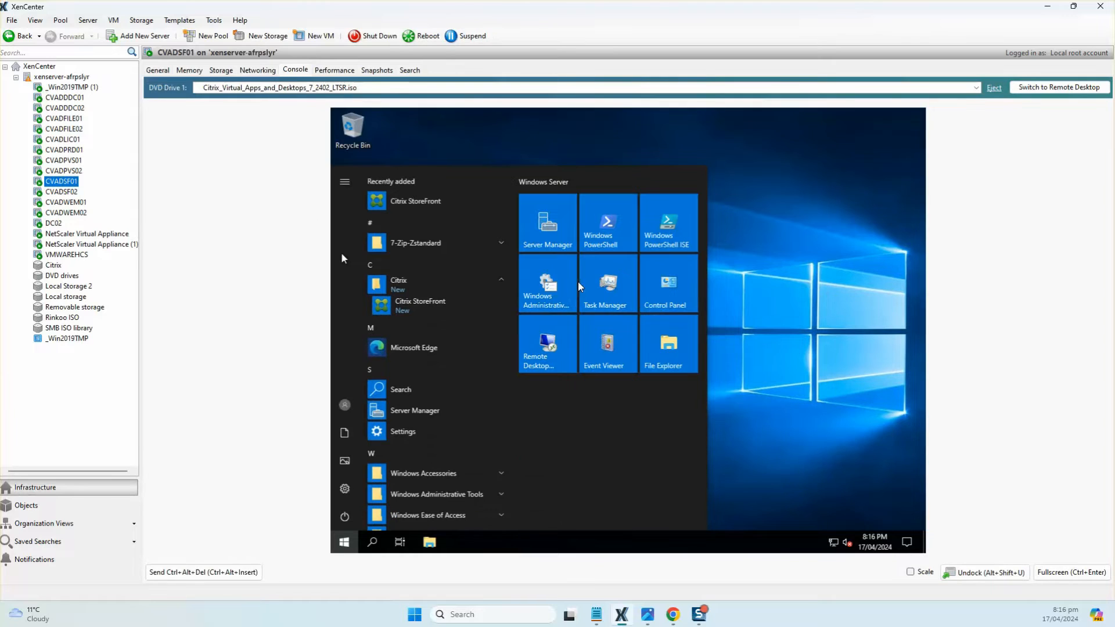
{"action": "left_click", "coordinate": [788, 287]}
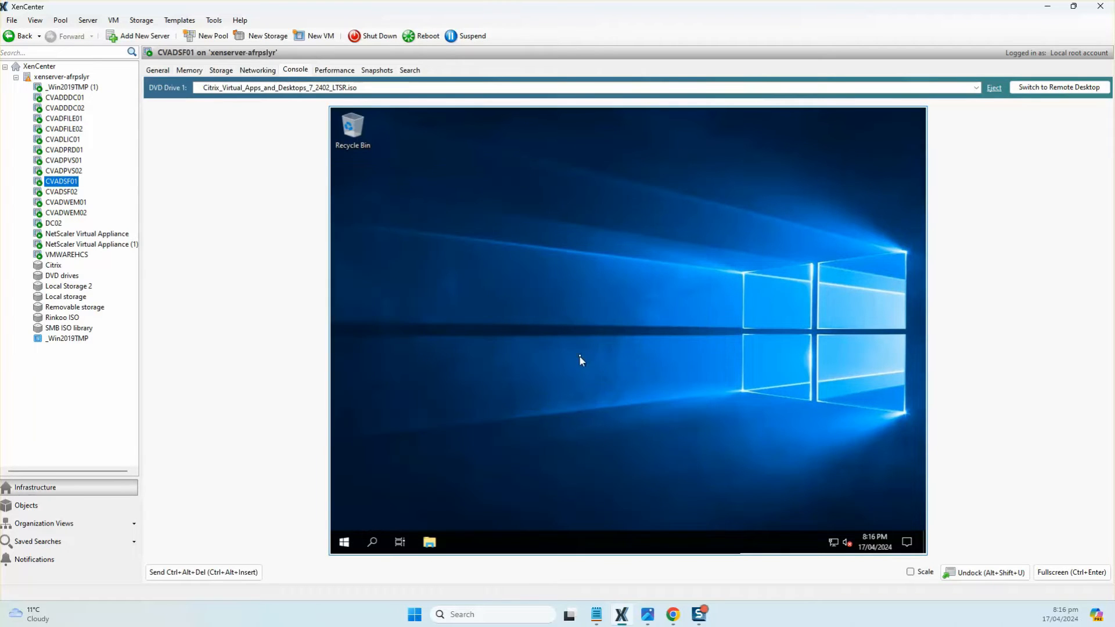
{"action": "left_click", "coordinate": [343, 542]}
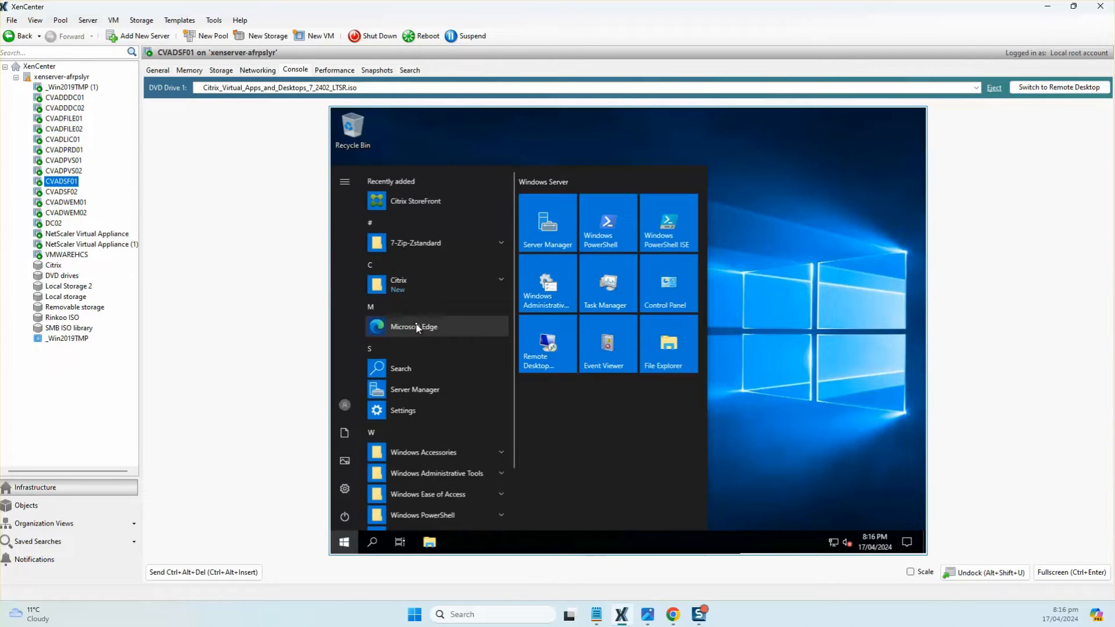
{"action": "left_click", "coordinate": [455, 288]}
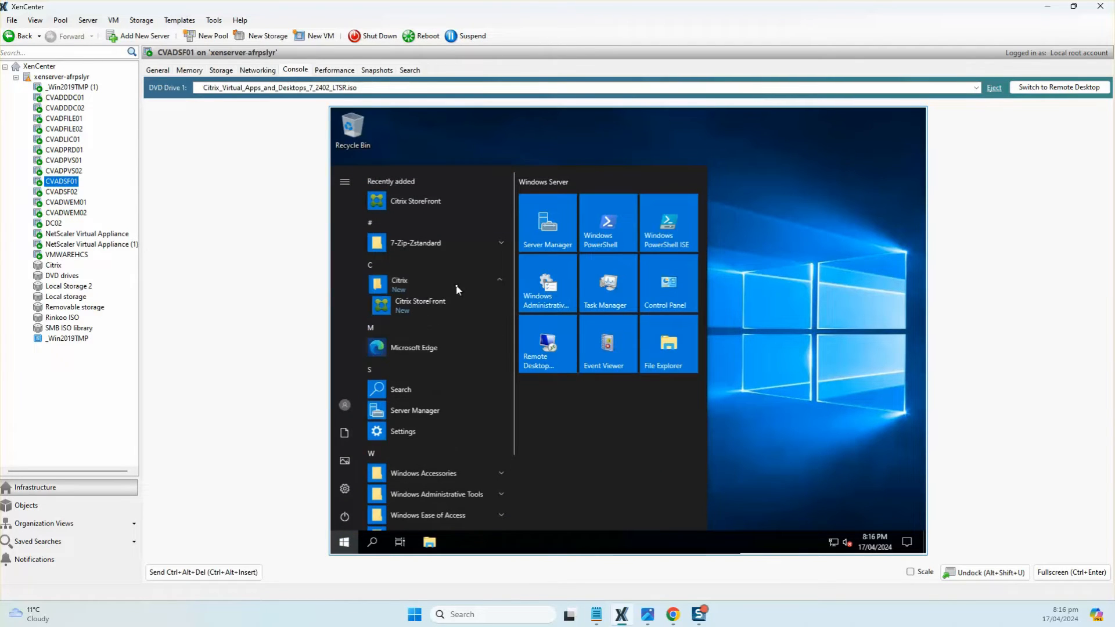
{"action": "left_click", "coordinate": [430, 311]}
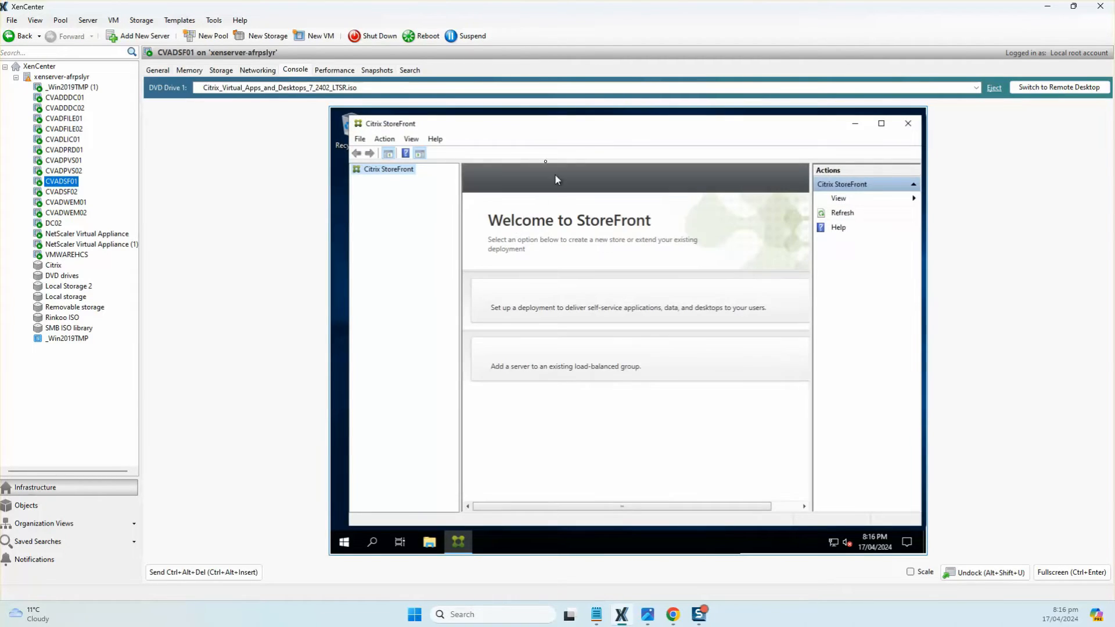
{"action": "left_click", "coordinate": [881, 125]}
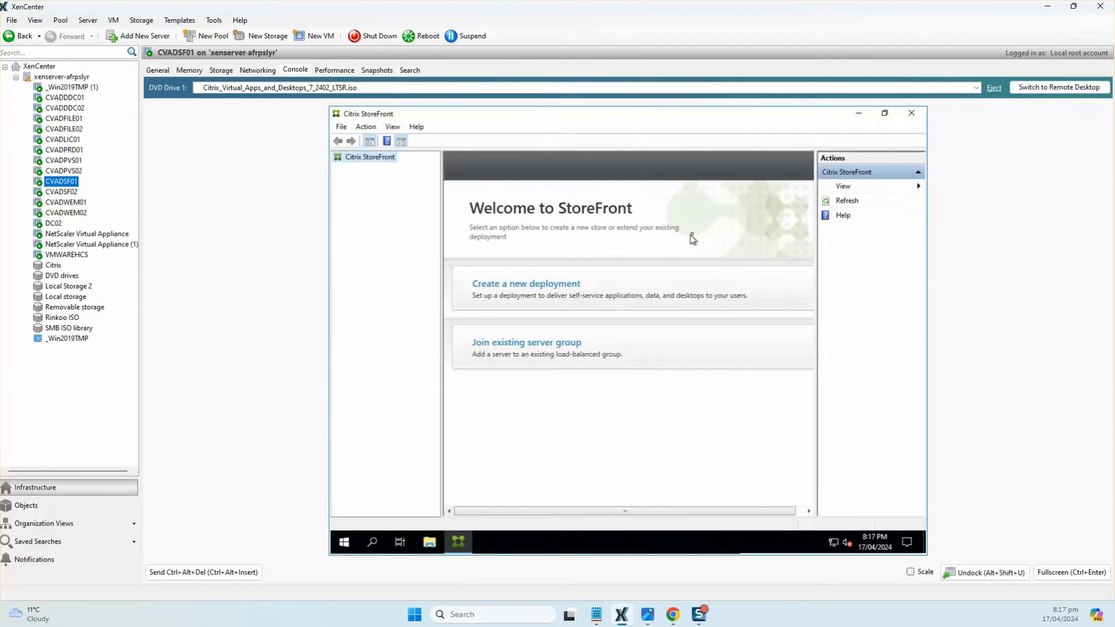
Create a new StoreFront deployment, confirm its base URL and continue past the Getting Started page to the store name settings
{"action": "left_click", "coordinate": [521, 292]}
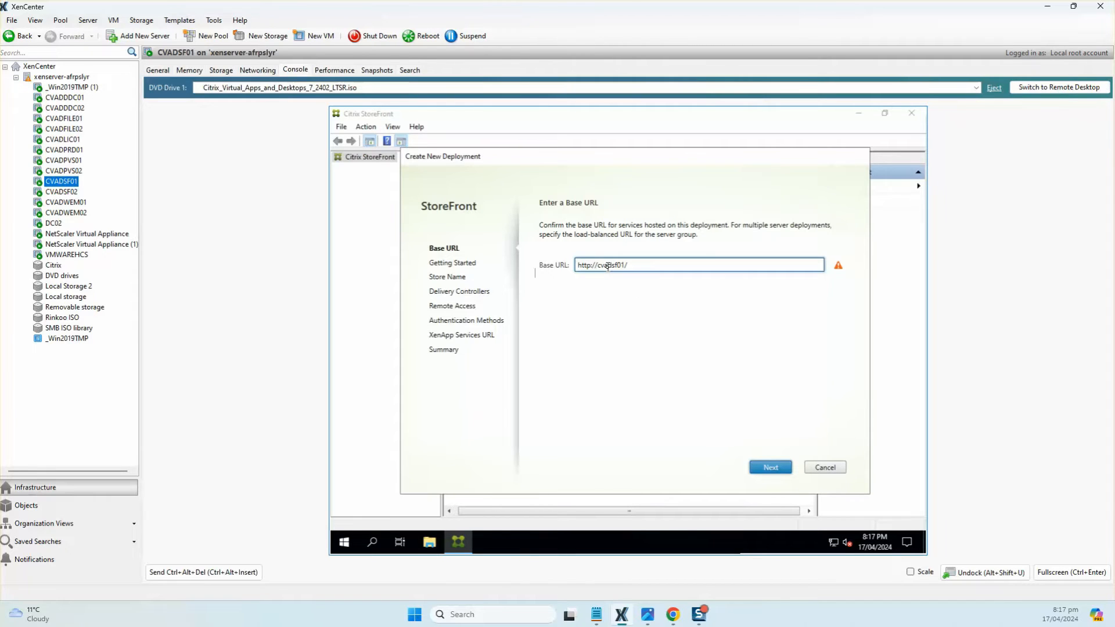
{"action": "left_click", "coordinate": [770, 468]}
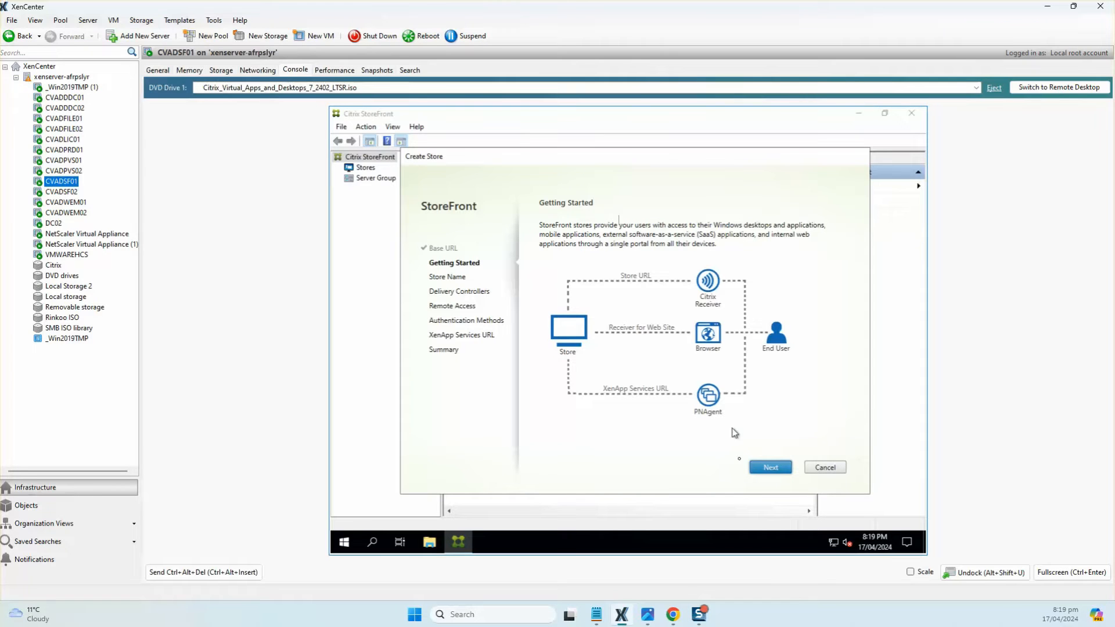
{"action": "left_click", "coordinate": [770, 468]}
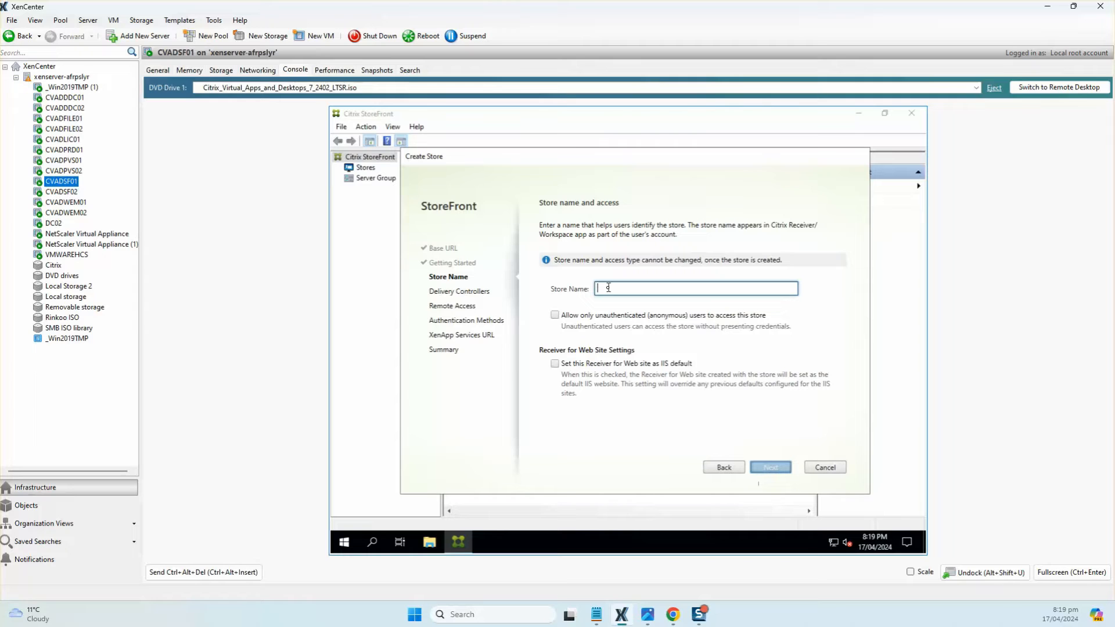
Name the store "Store" and set its Receiver for Web site as the IIS default
{"action": "type", "text": "Store"}
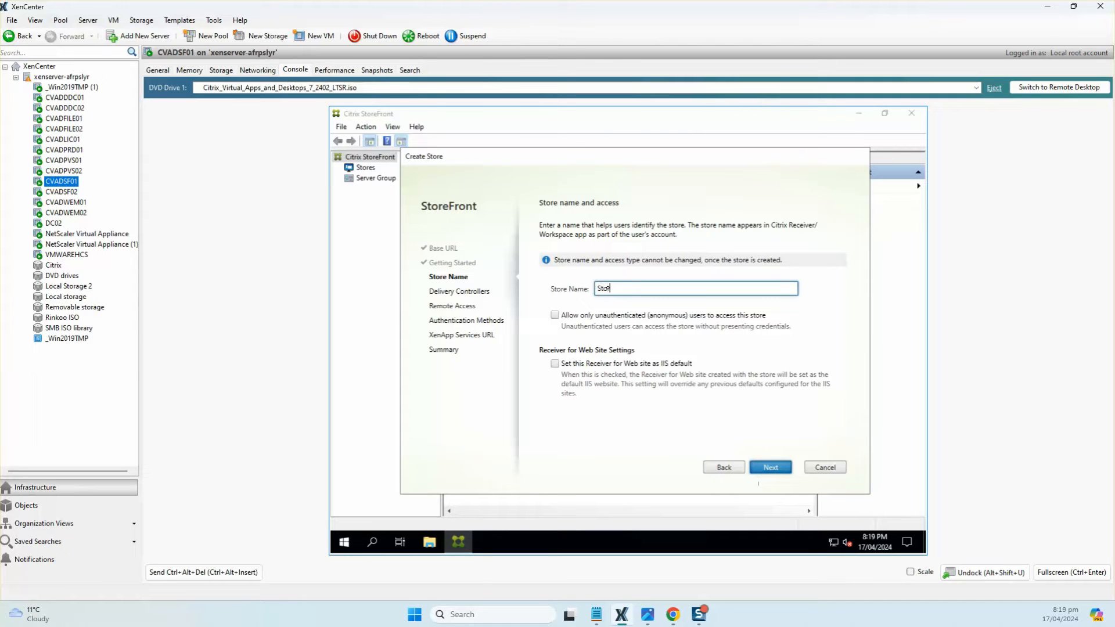
{"action": "left_click", "coordinate": [556, 365]}
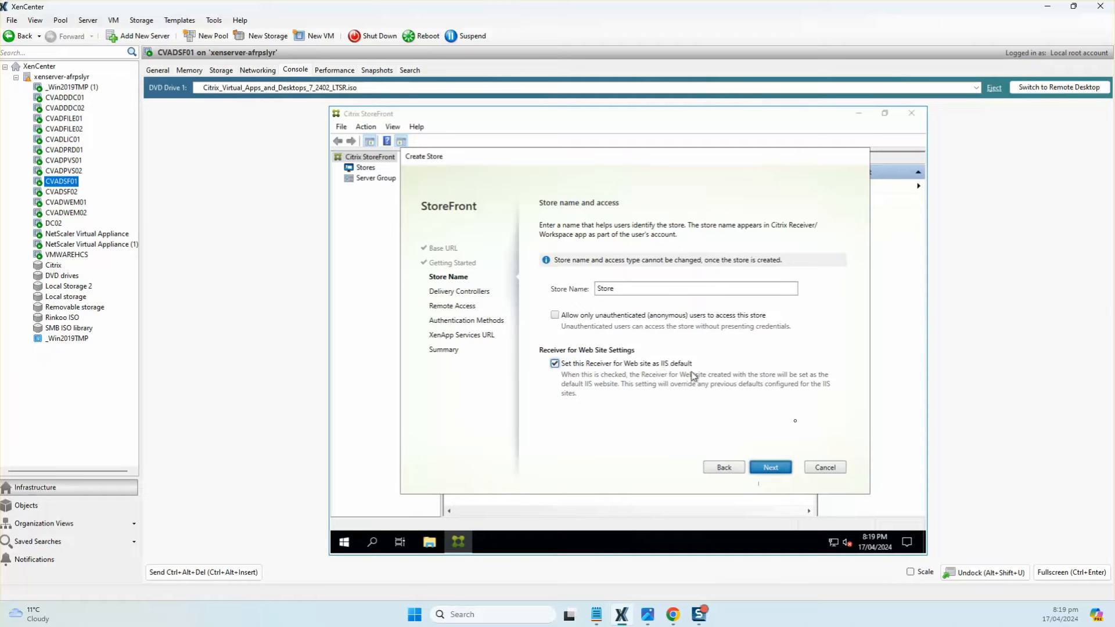
{"action": "left_click", "coordinate": [778, 469]}
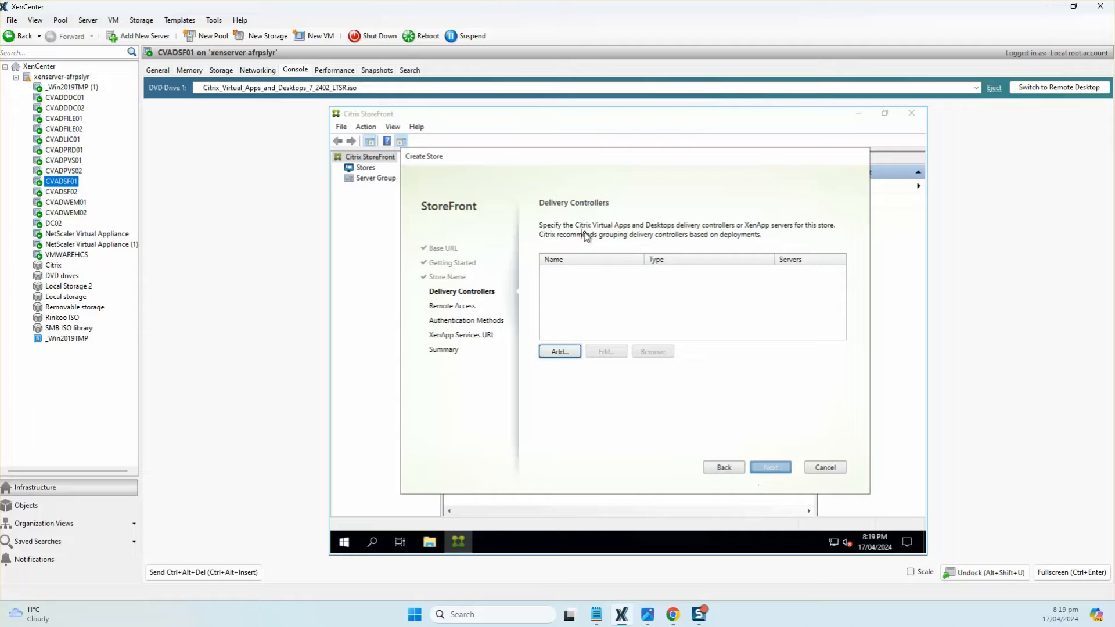
Add a delivery controller entry with the display name "Citrix Virtual Apps Controller" and include the server cvadddc01.eubitedch.co.nz
{"action": "left_click", "coordinate": [560, 353]}
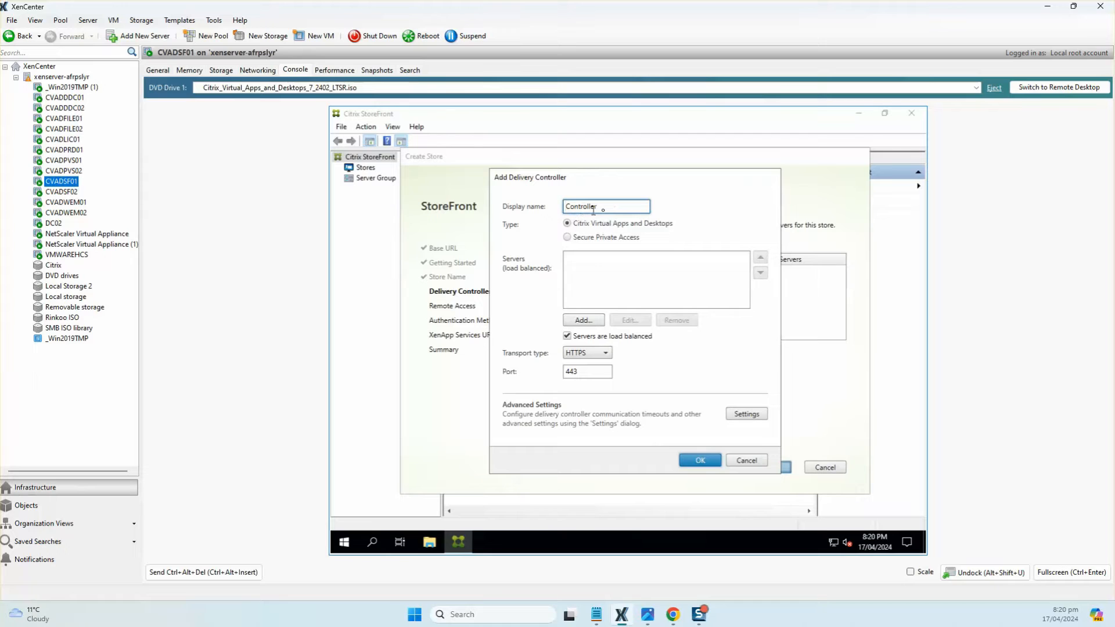
{"action": "type", "text": "Citrix Virtual Apps"}
{"action": "left_click", "coordinate": [583, 323]}
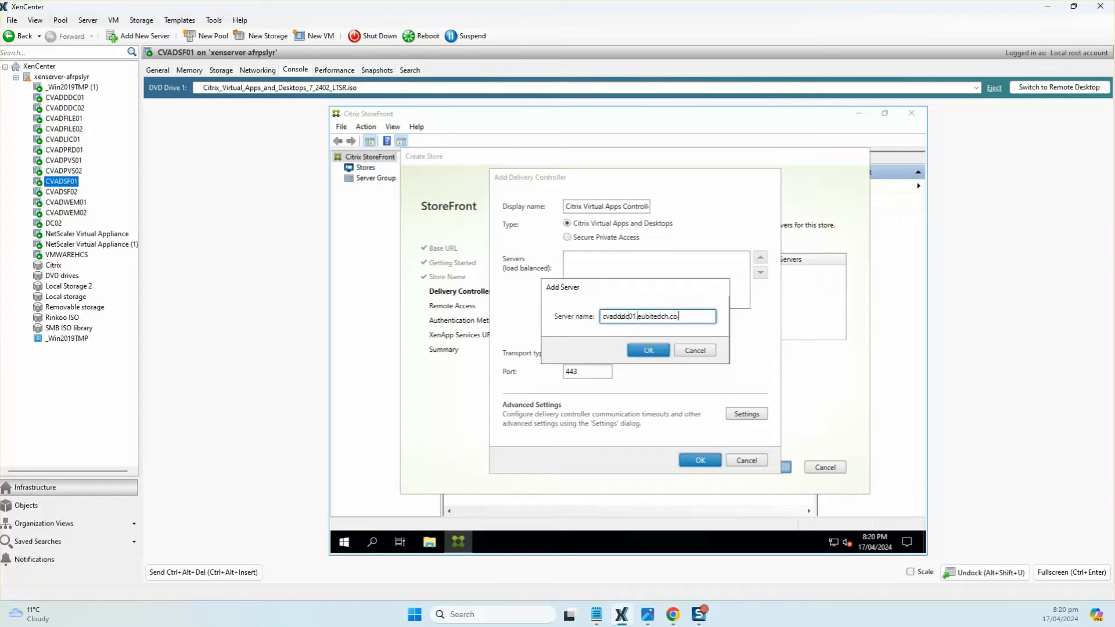
{"action": "double_click", "coordinate": [623, 317]}
{"action": "key", "text": "ctrl+c"}
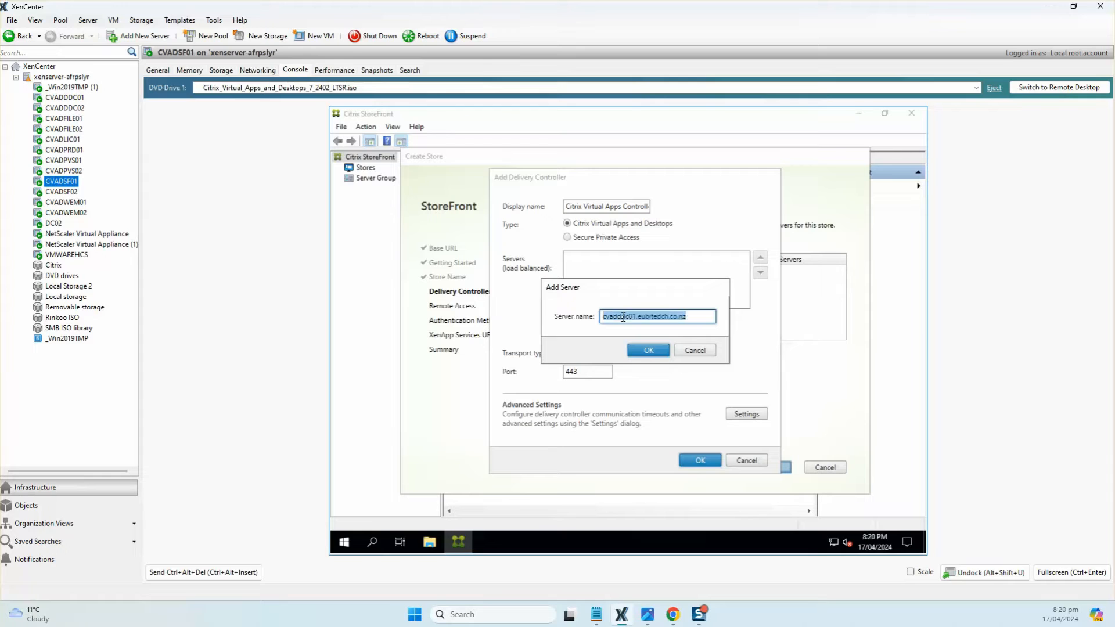
{"action": "left_click", "coordinate": [650, 350]}
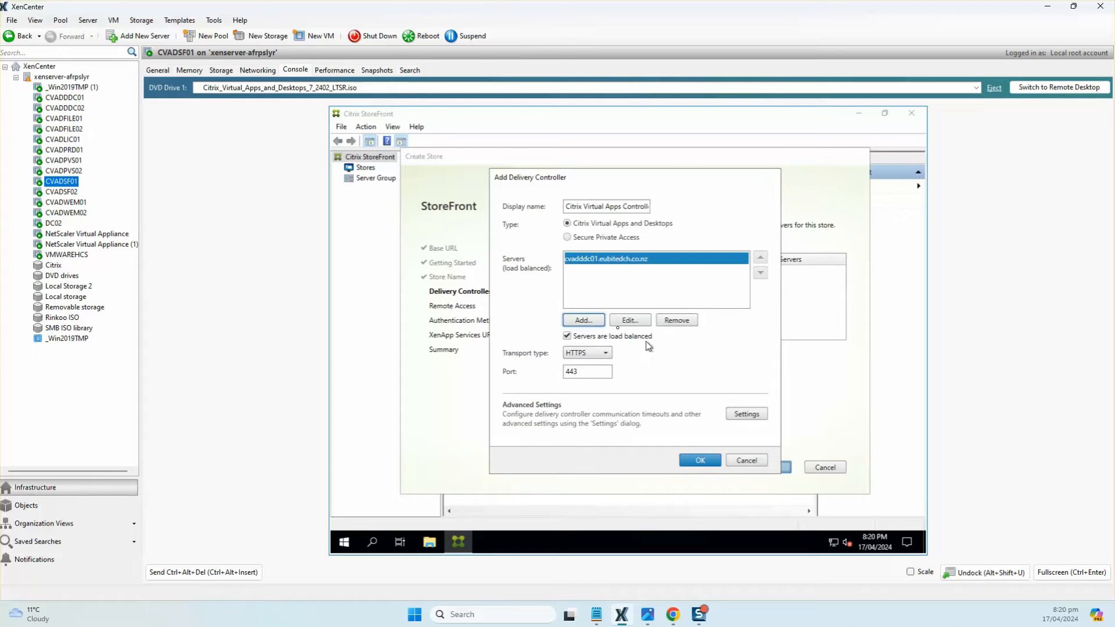
Add cvadddc02.eubitedch.co.nz as a second load-balanced server and save the delivery controller entry with HTTPS transport on port 443
{"action": "left_click", "coordinate": [591, 324]}
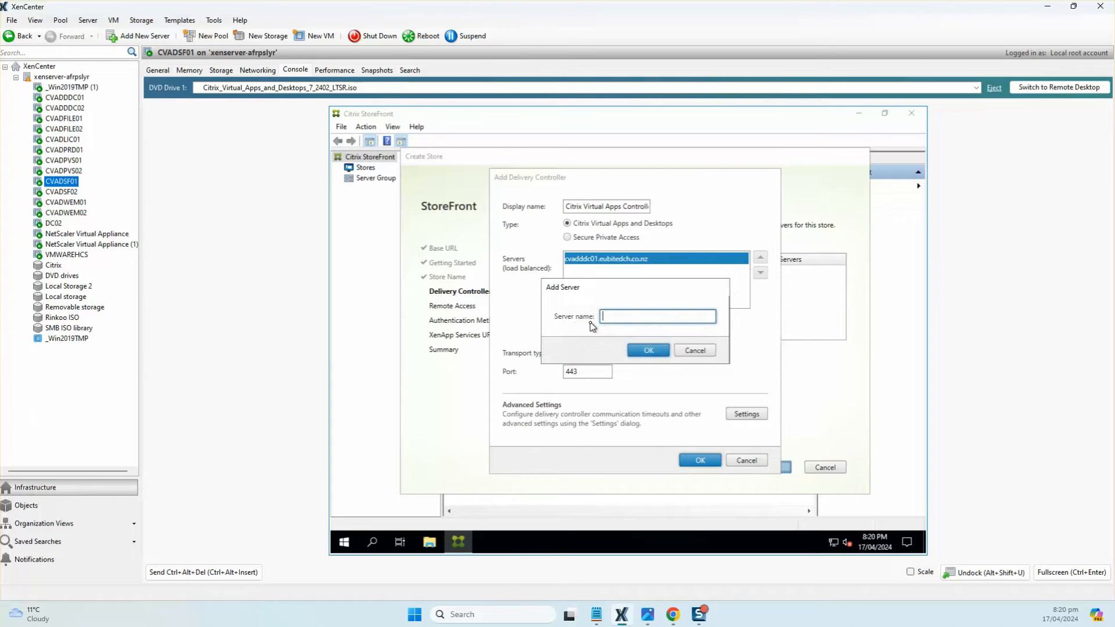
{"action": "key", "text": "ctrl+v"}
{"action": "left_click", "coordinate": [635, 317]}
{"action": "key", "text": "BackSpace"}
{"action": "type", "text": "2"}
{"action": "left_click", "coordinate": [649, 351]}
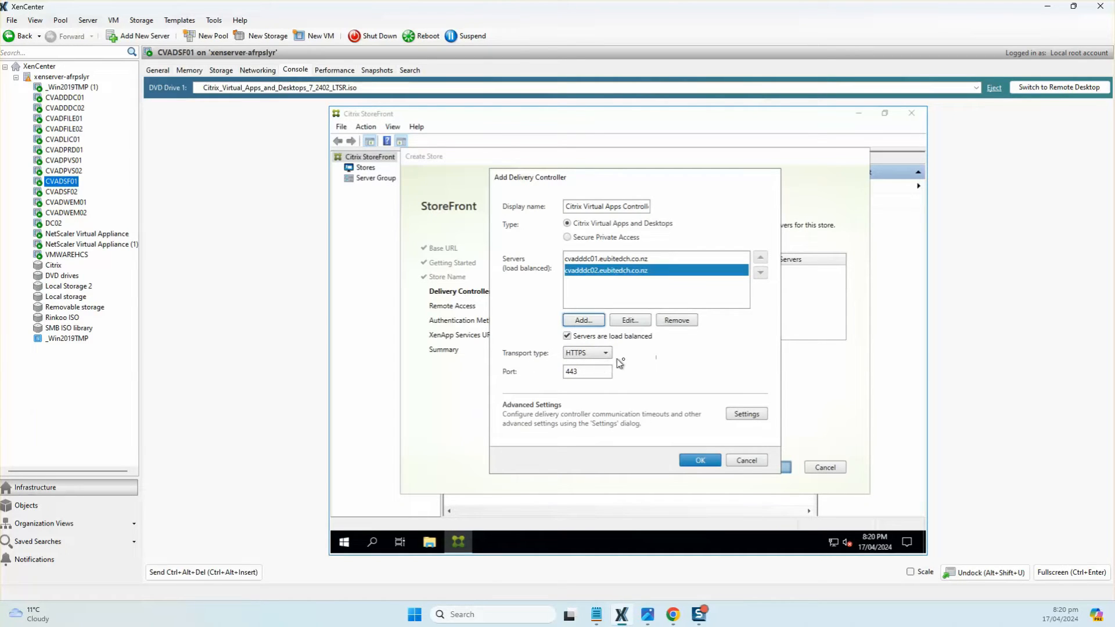
{"action": "left_click", "coordinate": [578, 374]}
{"action": "left_click", "coordinate": [700, 460]}
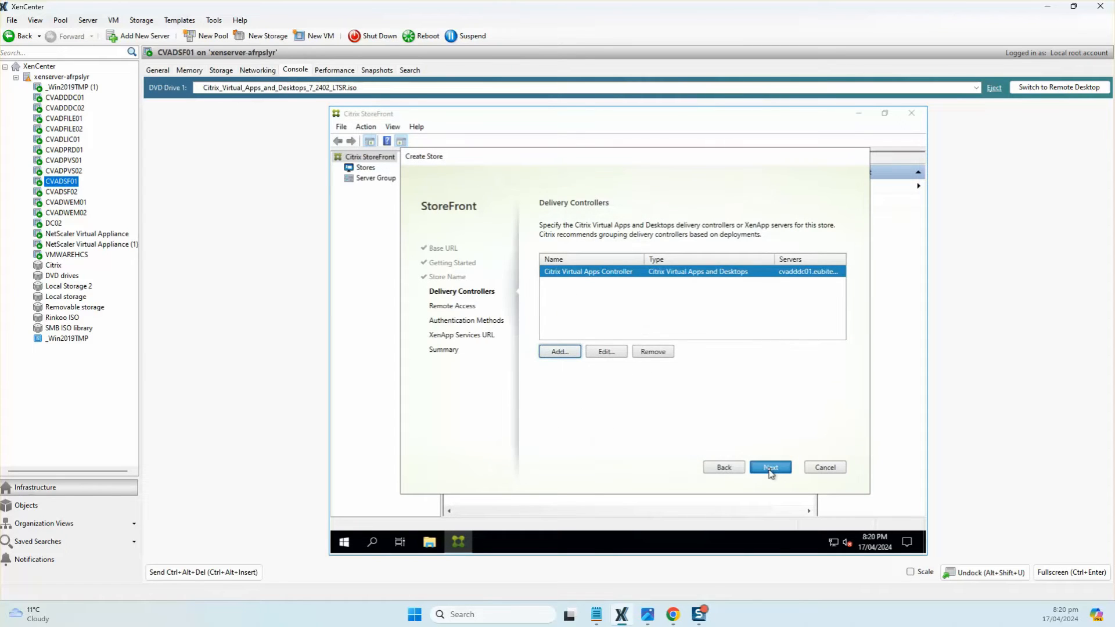
Leave remote access disabled and enable Domain pass-through and Pass-through from Citrix Gateway as additional authentication methods
{"action": "left_click", "coordinate": [770, 468]}
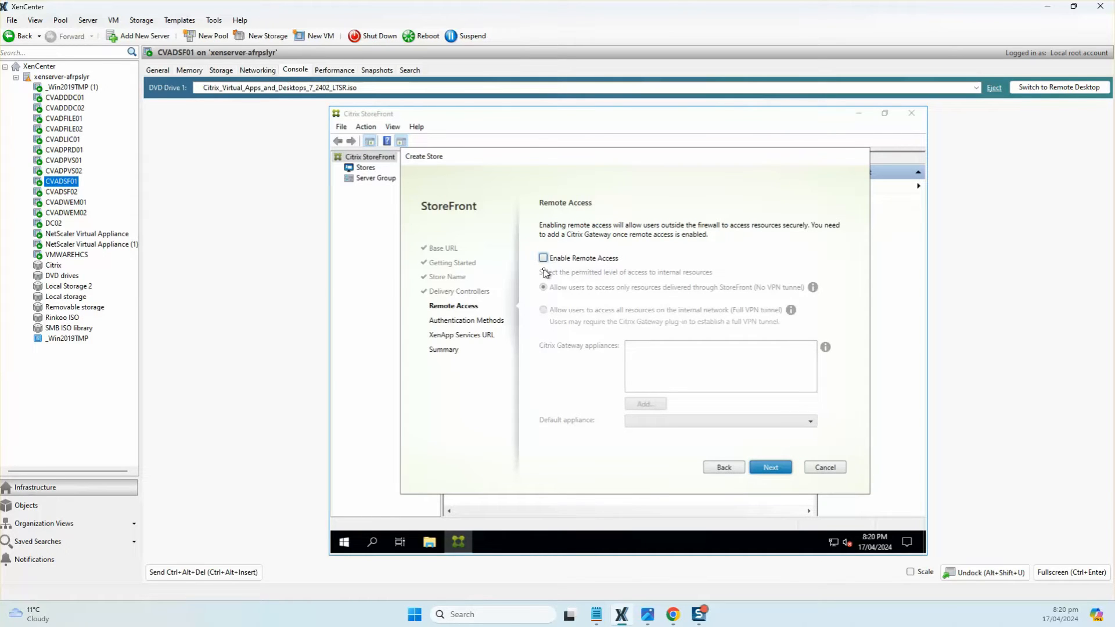
{"action": "left_click", "coordinate": [772, 468]}
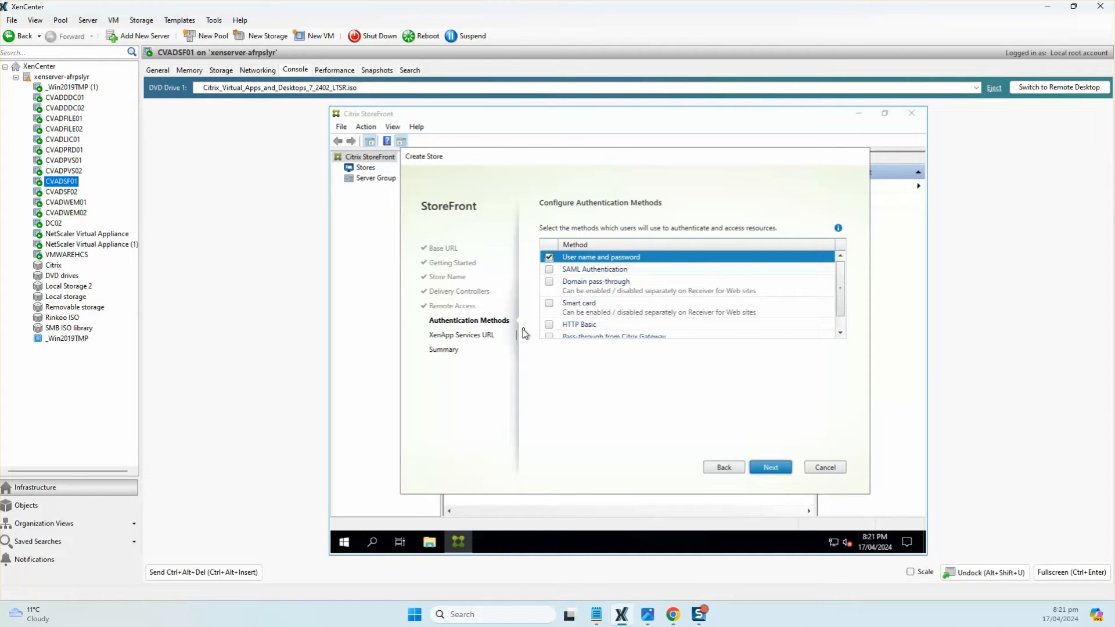
{"action": "left_click", "coordinate": [549, 282]}
{"action": "scroll", "coordinate": [841, 302], "scroll_direction": "down", "scroll_amount": 1}
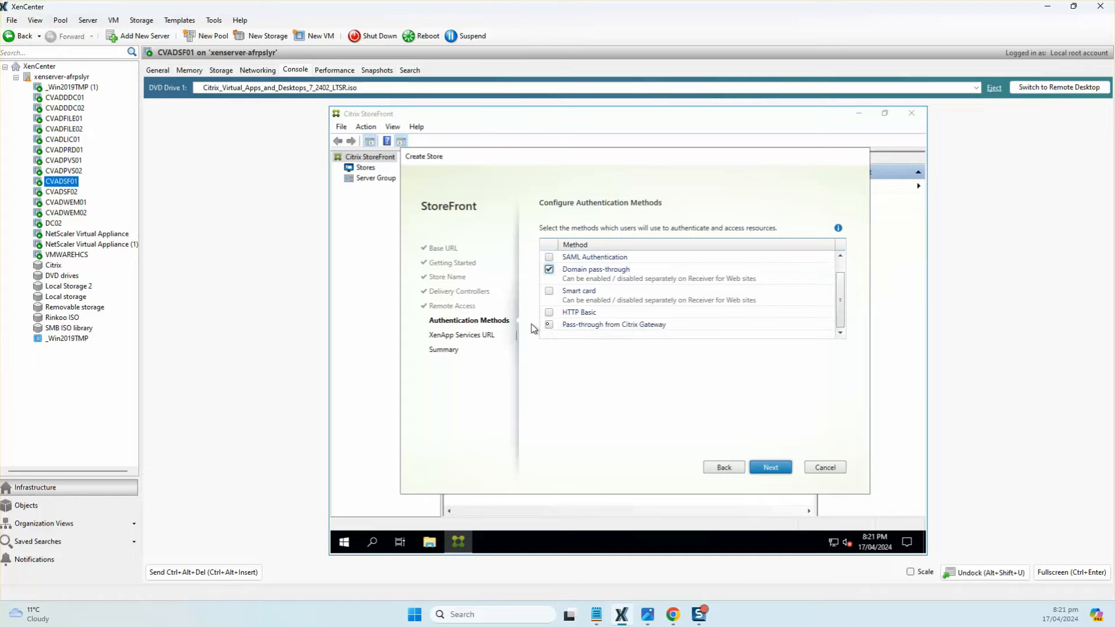
{"action": "left_click", "coordinate": [549, 325]}
Keep the XenApp Services URL enabled as the default for PNAgent, create the store and finish the wizard
{"action": "left_click", "coordinate": [779, 469]}
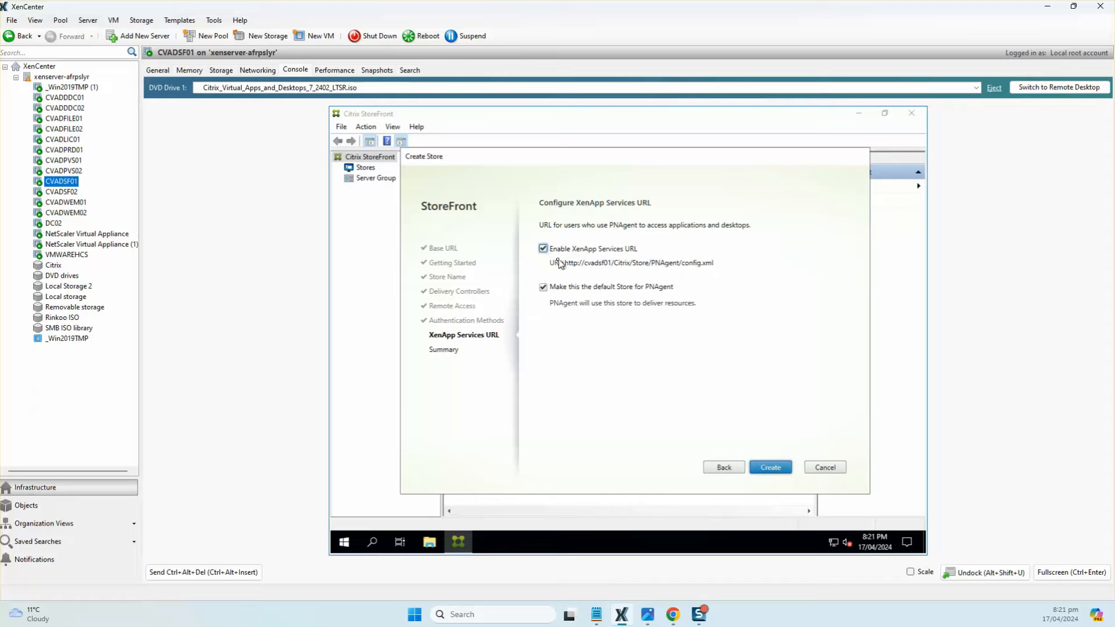
{"action": "left_click", "coordinate": [775, 468]}
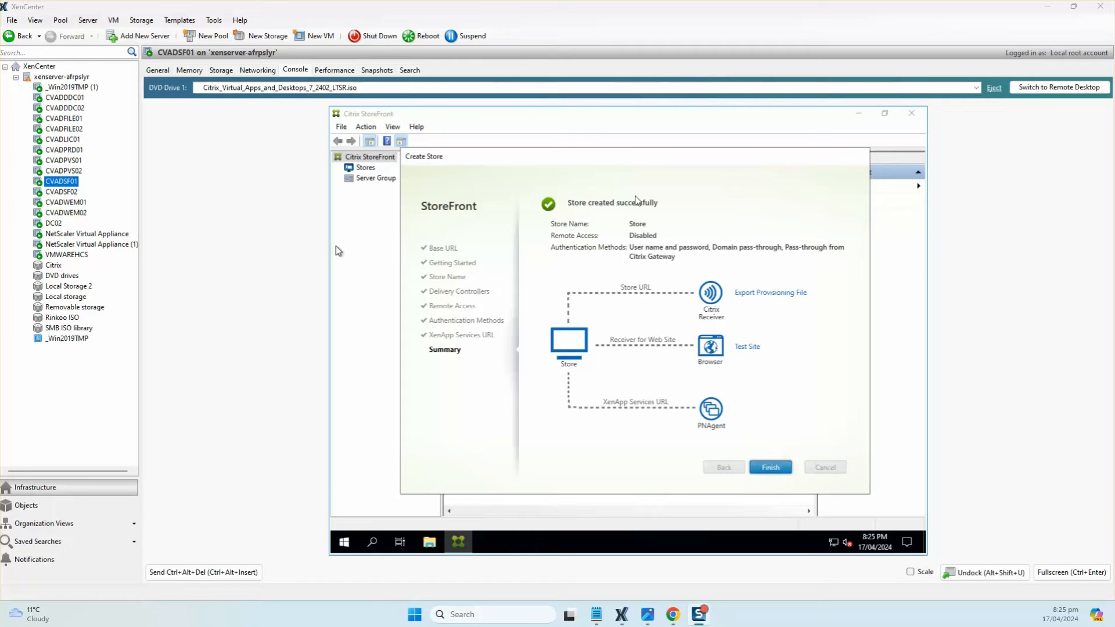
{"action": "left_click", "coordinate": [771, 468]}
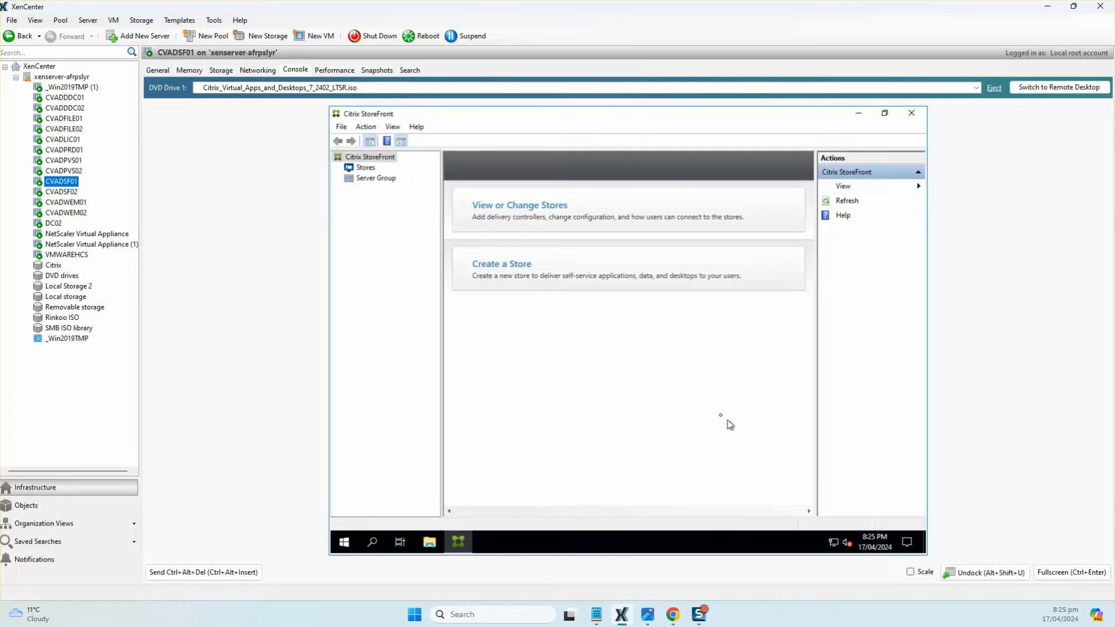
Start adding a server to the server group on CVADSF01 and copy the generated authorization code
{"action": "left_click", "coordinate": [361, 168]}
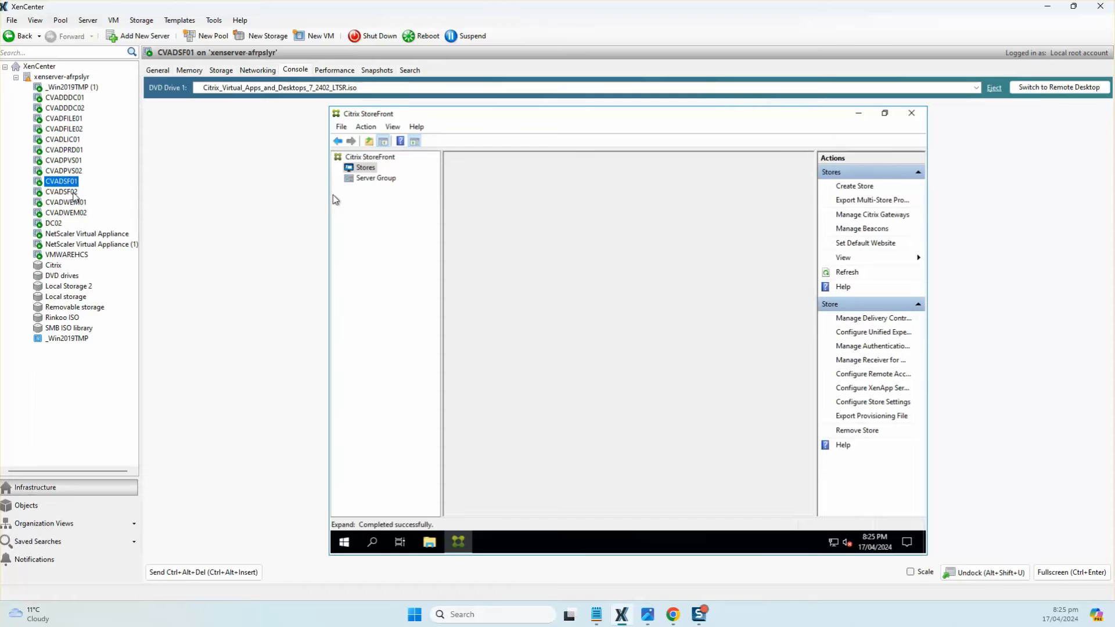
{"action": "left_click", "coordinate": [375, 178]}
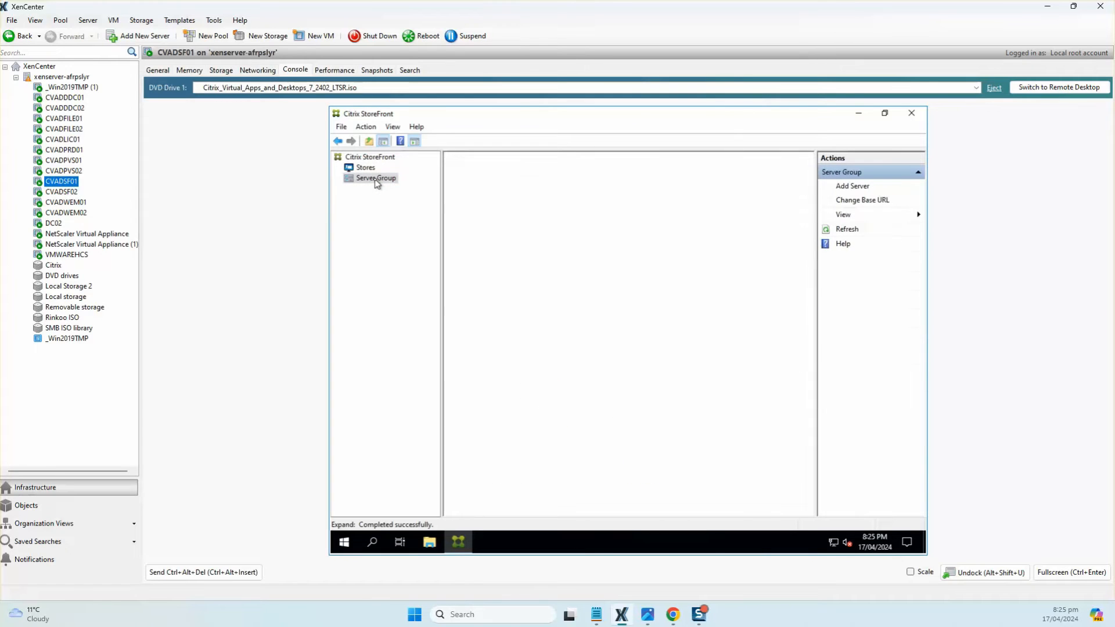
{"action": "left_click", "coordinate": [853, 186]}
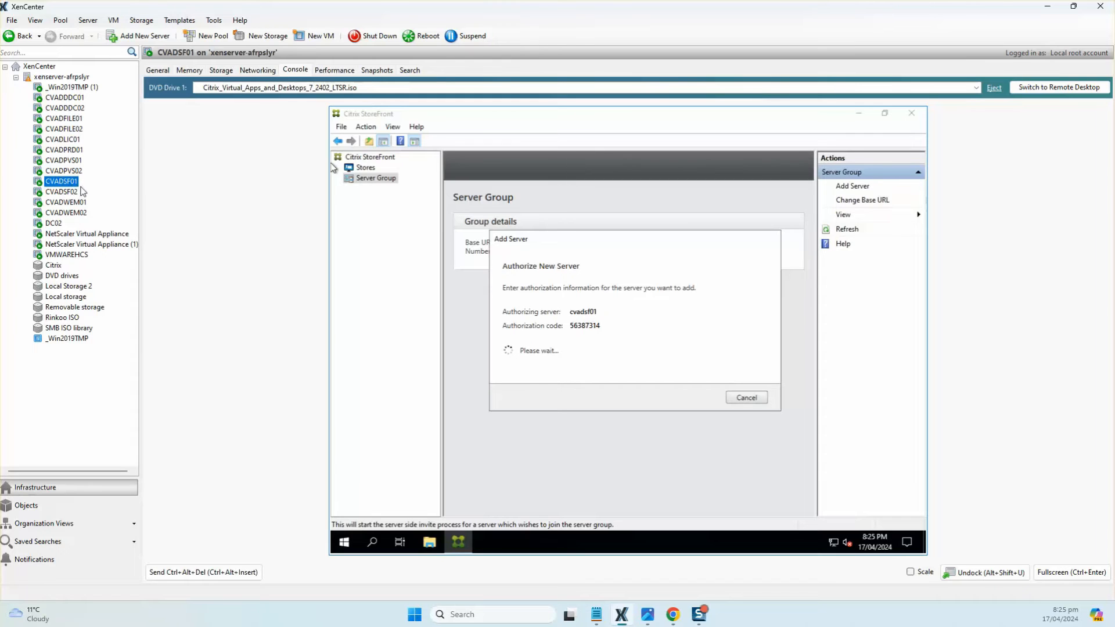
{"action": "left_click_drag", "start_coordinate": [570, 322], "coordinate": [597, 325]}
{"action": "right_click", "coordinate": [598, 329]}
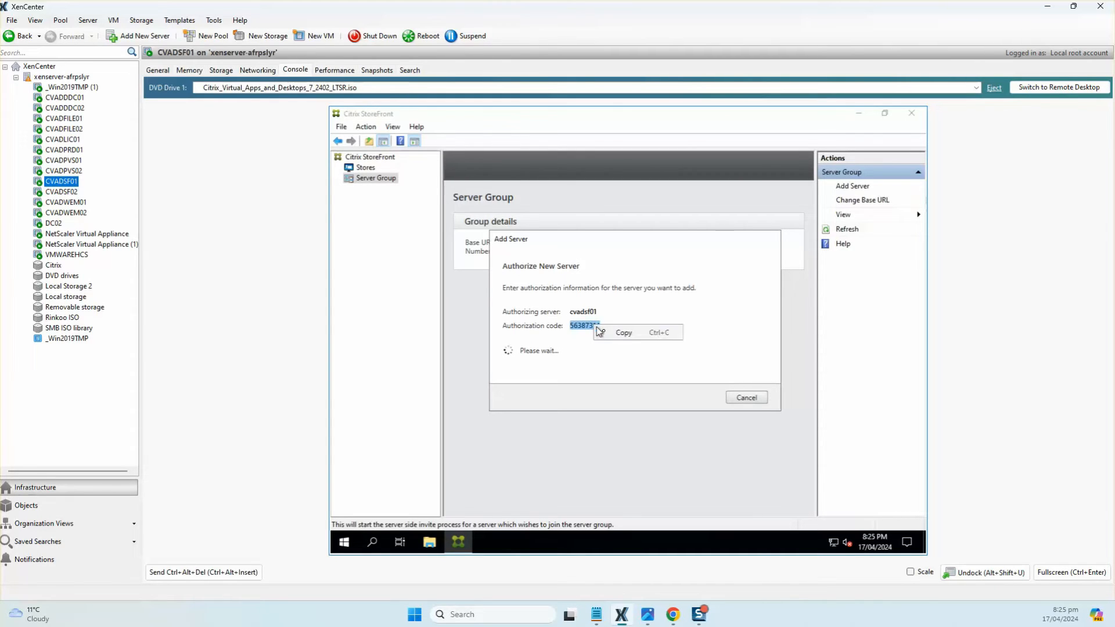
{"action": "left_click", "coordinate": [603, 331]}
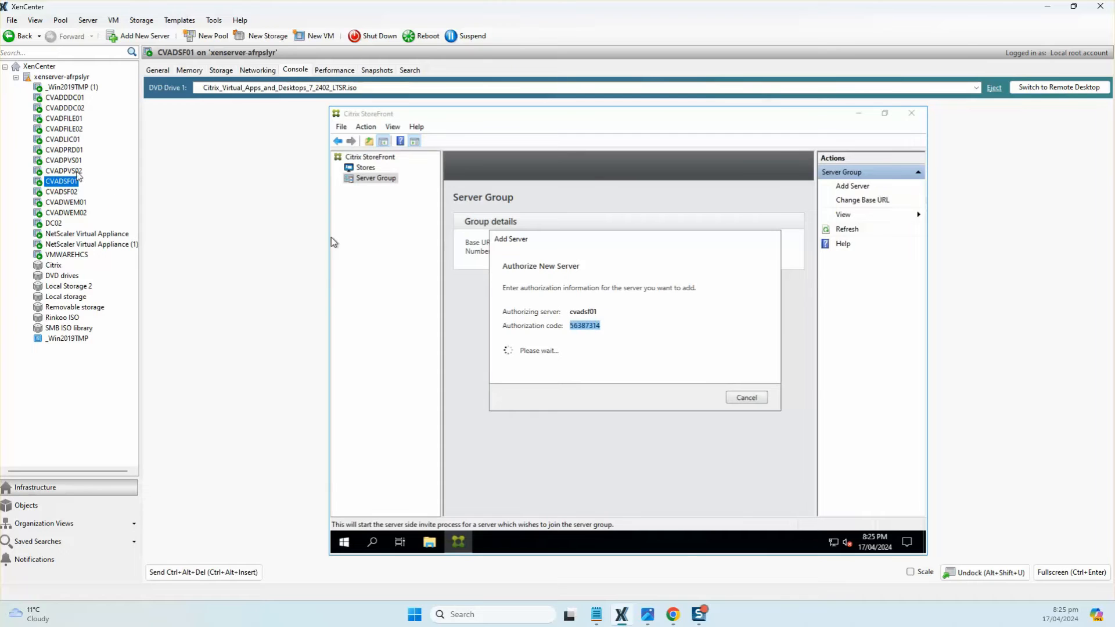
Switch to CVADSF02 and sign in to the EUBITECH domain as another user with the account user name and password
{"action": "left_click", "coordinate": [69, 194]}
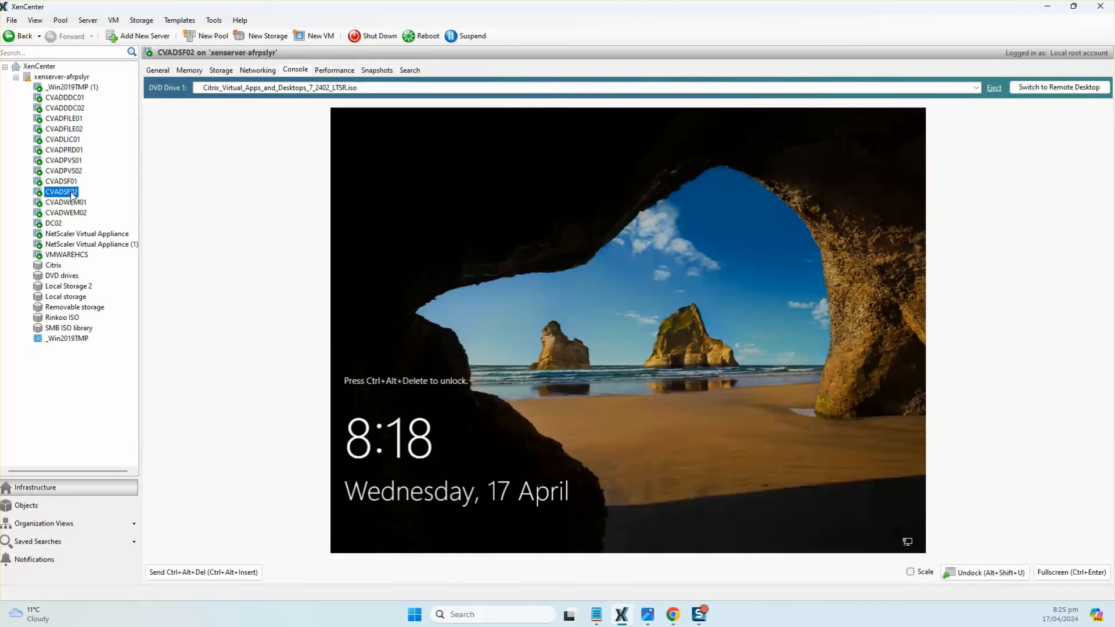
{"action": "left_click", "coordinate": [113, 19]}
{"action": "left_click", "coordinate": [167, 240]}
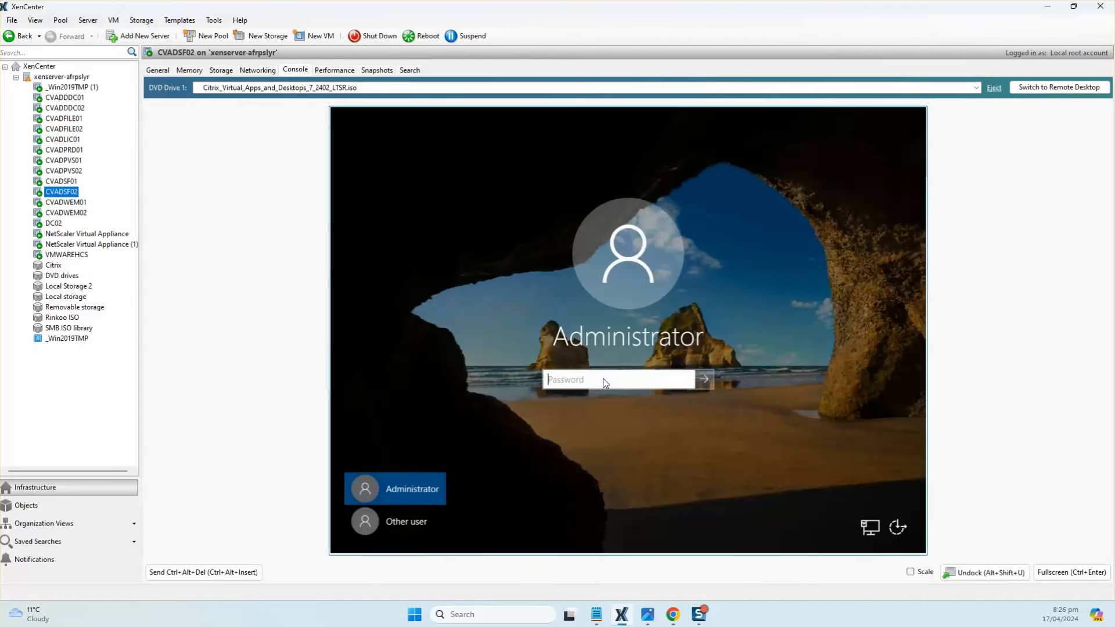
{"action": "left_click", "coordinate": [400, 522]}
{"action": "type", "text": "tech"}
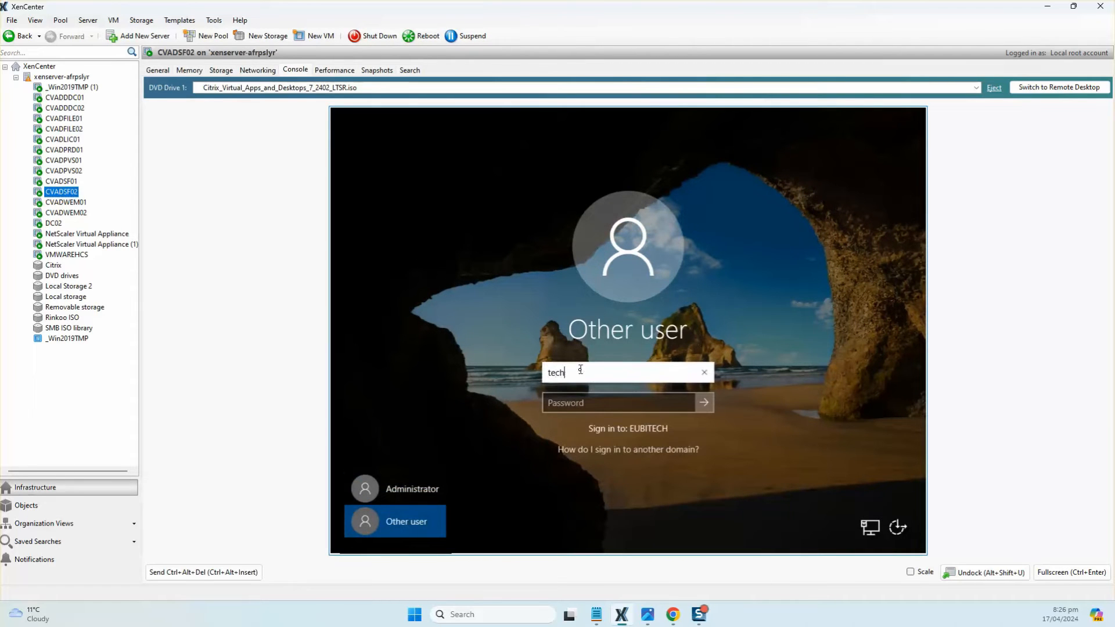
{"action": "key", "text": "Tab"}
{"action": "type", "text": "P••••••••••"}
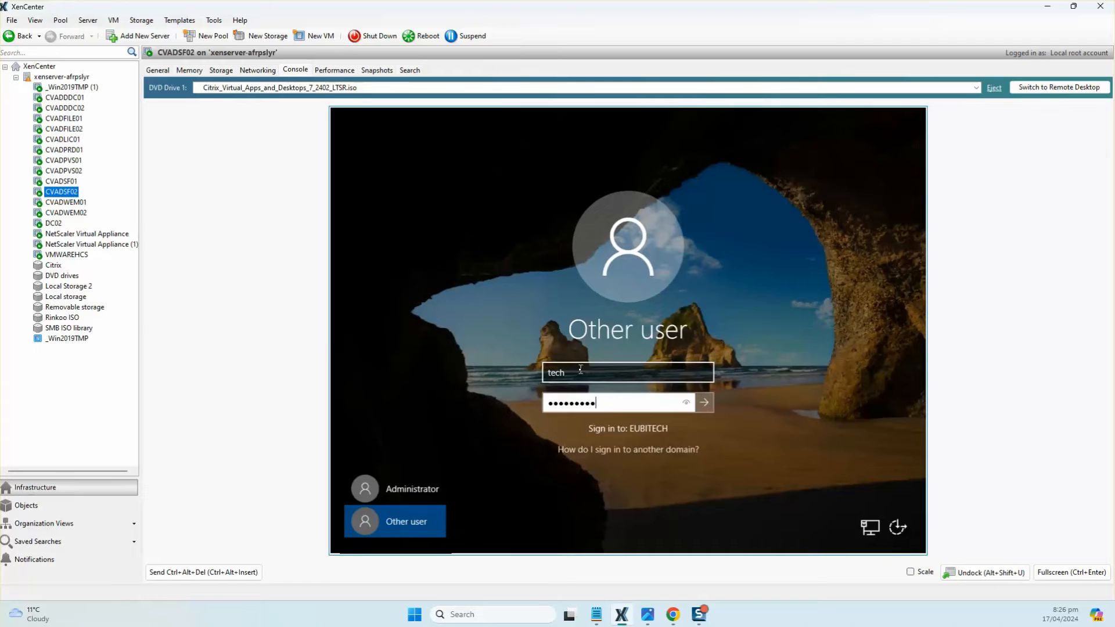
{"action": "key", "text": "Return"}
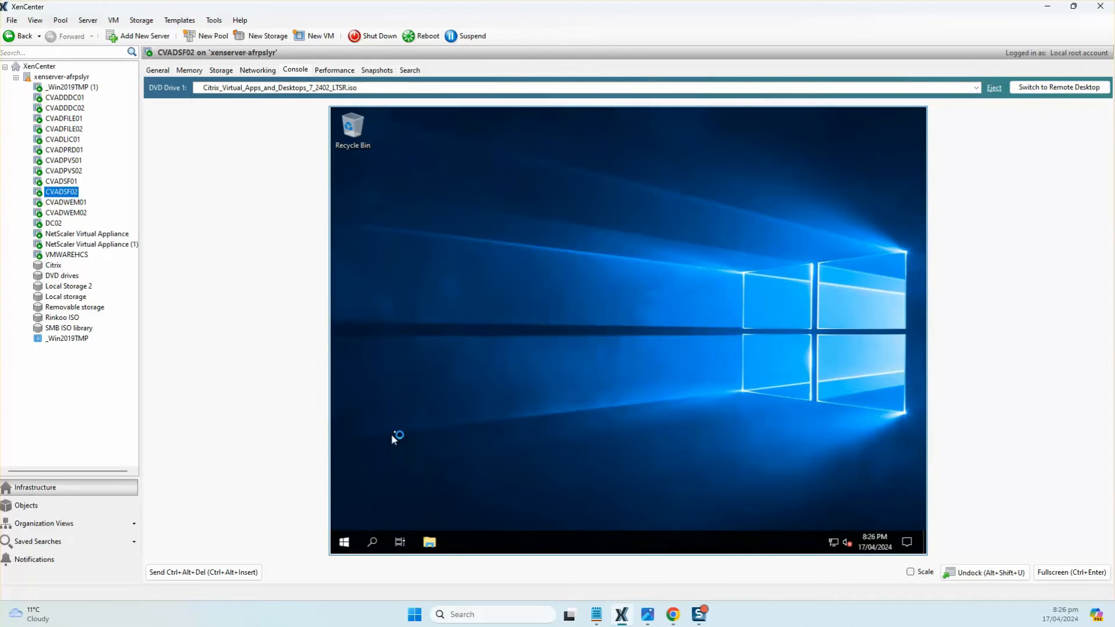
Open the Citrix StoreFront console on CVADSF02 and maximize its window
{"action": "key", "text": "super"}
{"action": "left_click", "coordinate": [428, 284]}
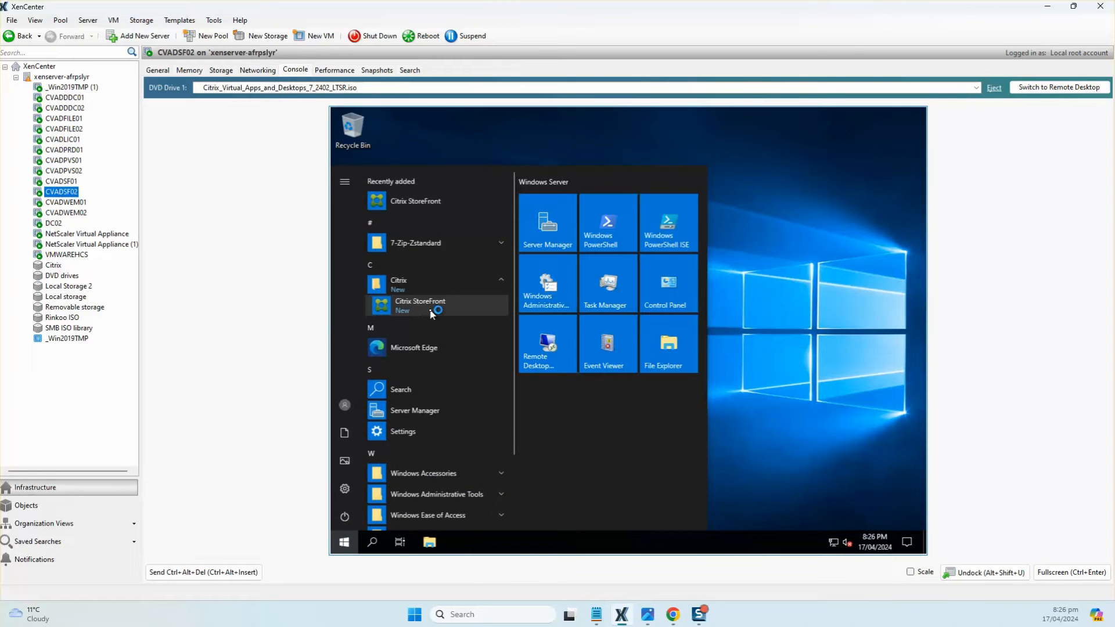
{"action": "left_click", "coordinate": [431, 312]}
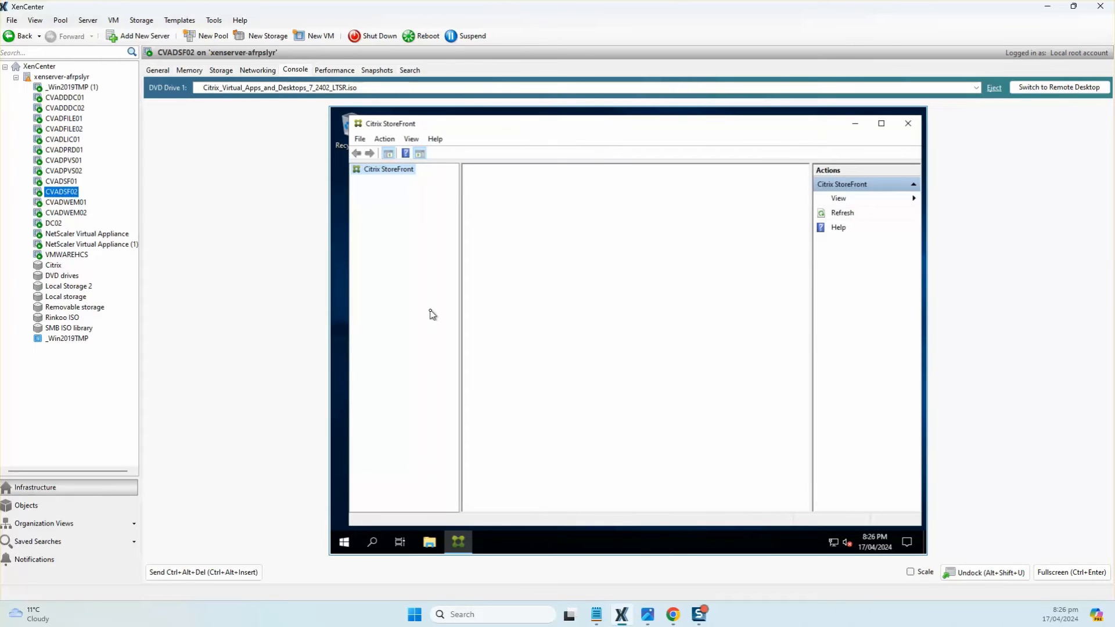
{"action": "double_click", "coordinate": [471, 129]}
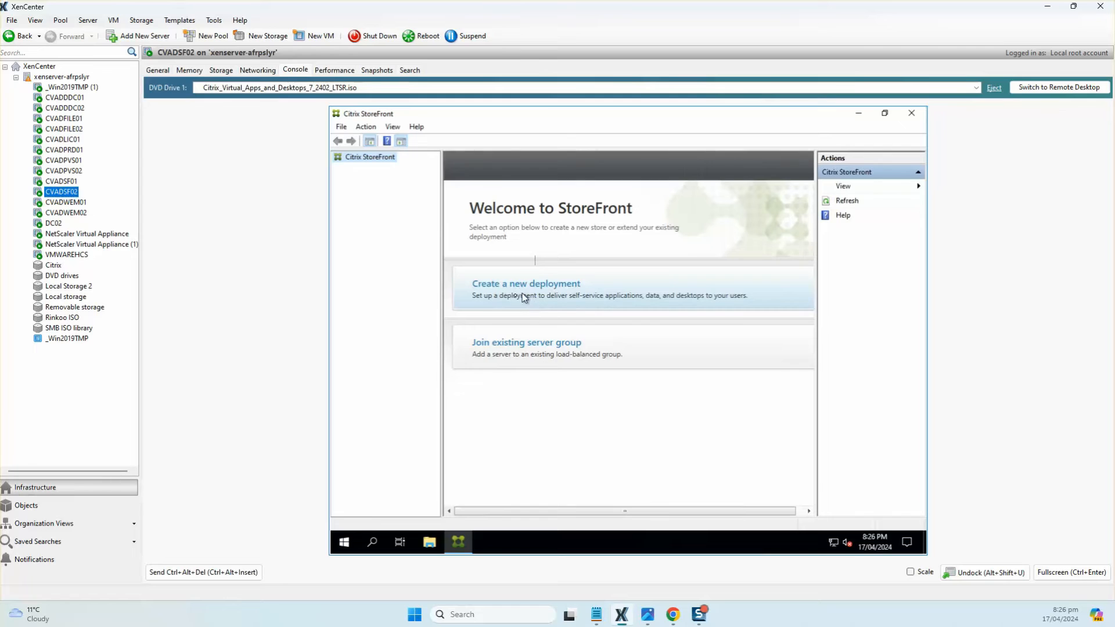
Start joining CVADSF02 to an existing server group and enter cvadsf01 as the authorizing server
{"action": "left_click", "coordinate": [520, 354]}
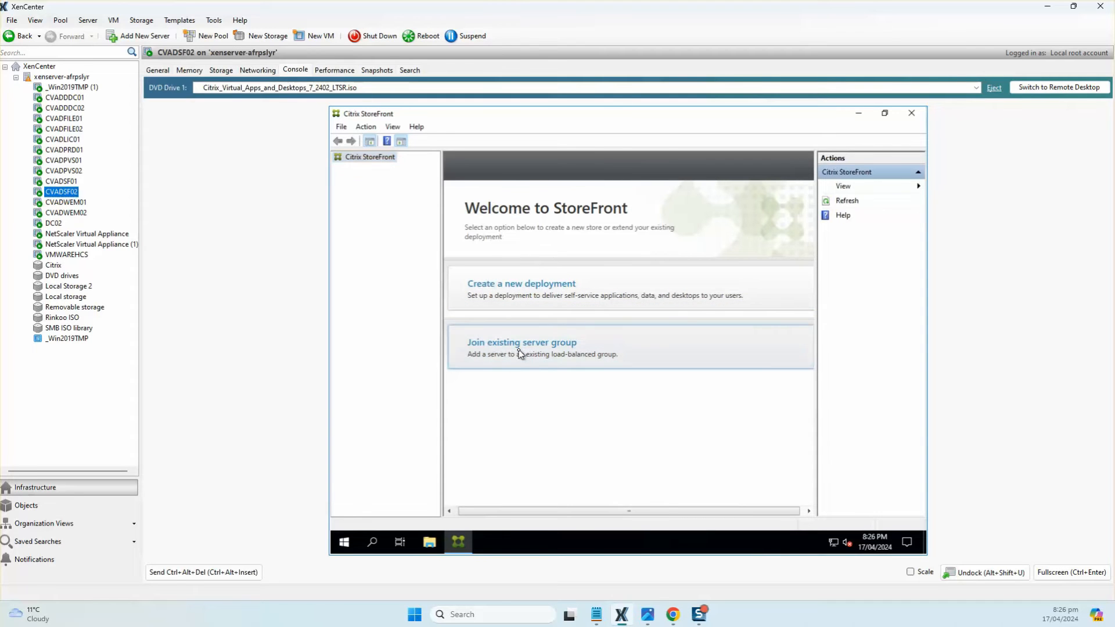
{"action": "left_click", "coordinate": [623, 365]}
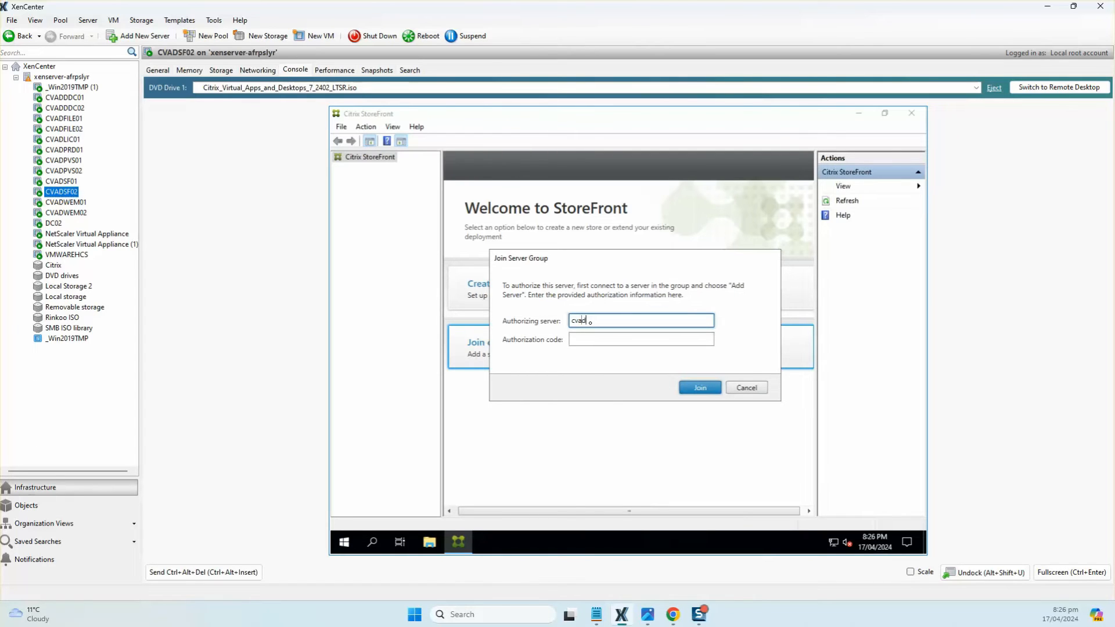
{"action": "type", "text": "cvadsf01"}
{"action": "left_click", "coordinate": [604, 340]}
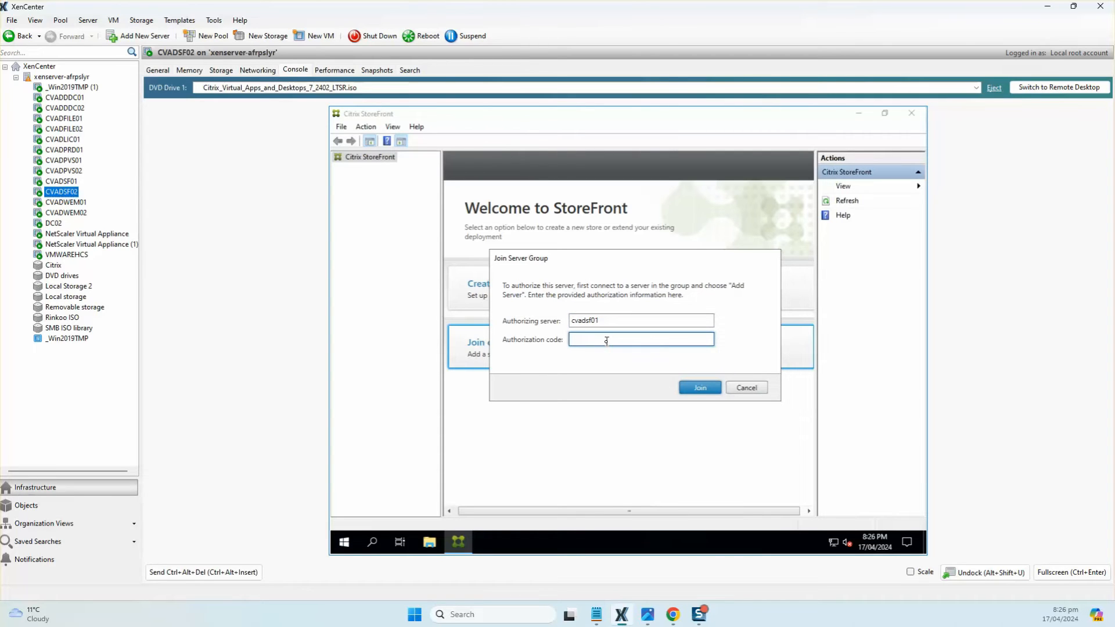
Enter the authorization code shown on CVADSF01, join CVADSF02 to the server group and close the join dialog
{"action": "left_click", "coordinate": [66, 182]}
{"action": "left_click", "coordinate": [68, 192]}
{"action": "left_click", "coordinate": [69, 182]}
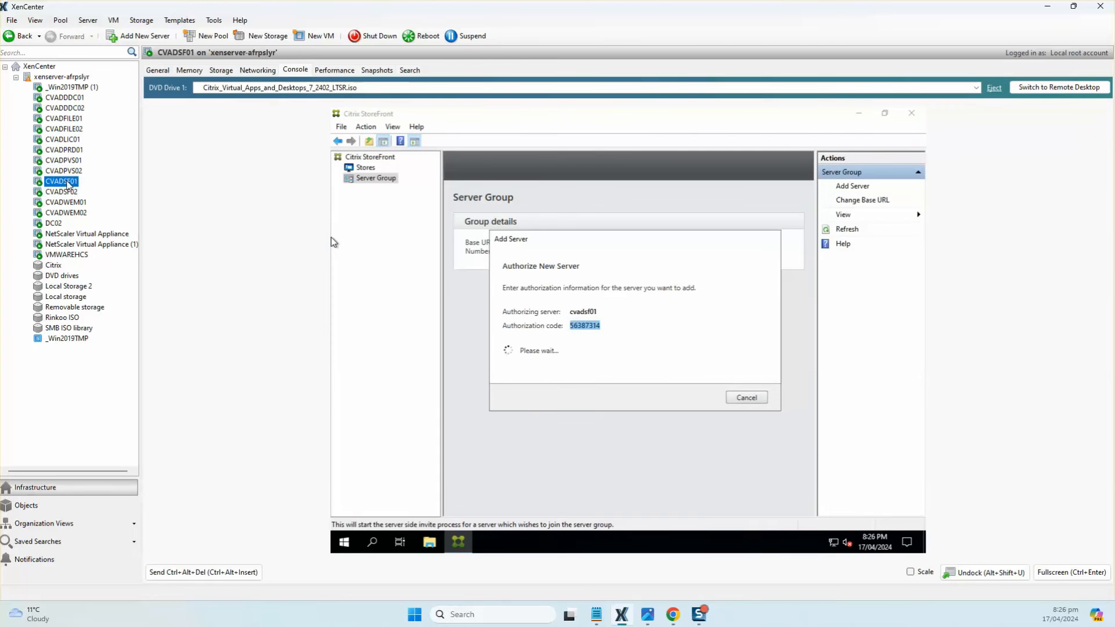
{"action": "left_click", "coordinate": [65, 192]}
{"action": "left_click", "coordinate": [580, 338]}
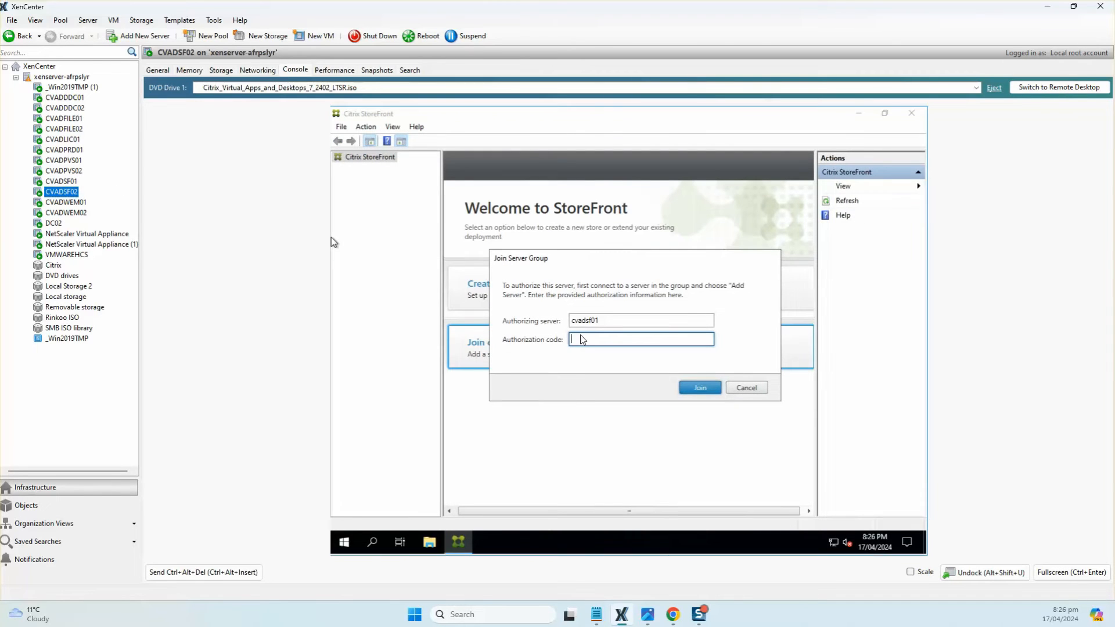
{"action": "type", "text": "5638"}
{"action": "left_click", "coordinate": [67, 182]}
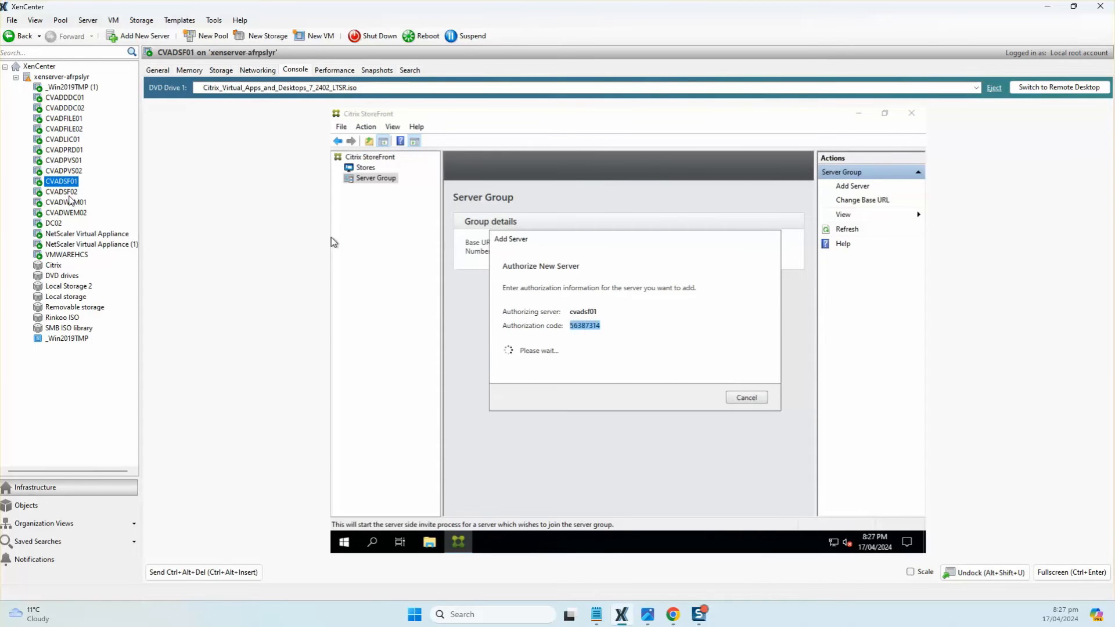
{"action": "left_click", "coordinate": [68, 192]}
{"action": "left_click", "coordinate": [594, 339]}
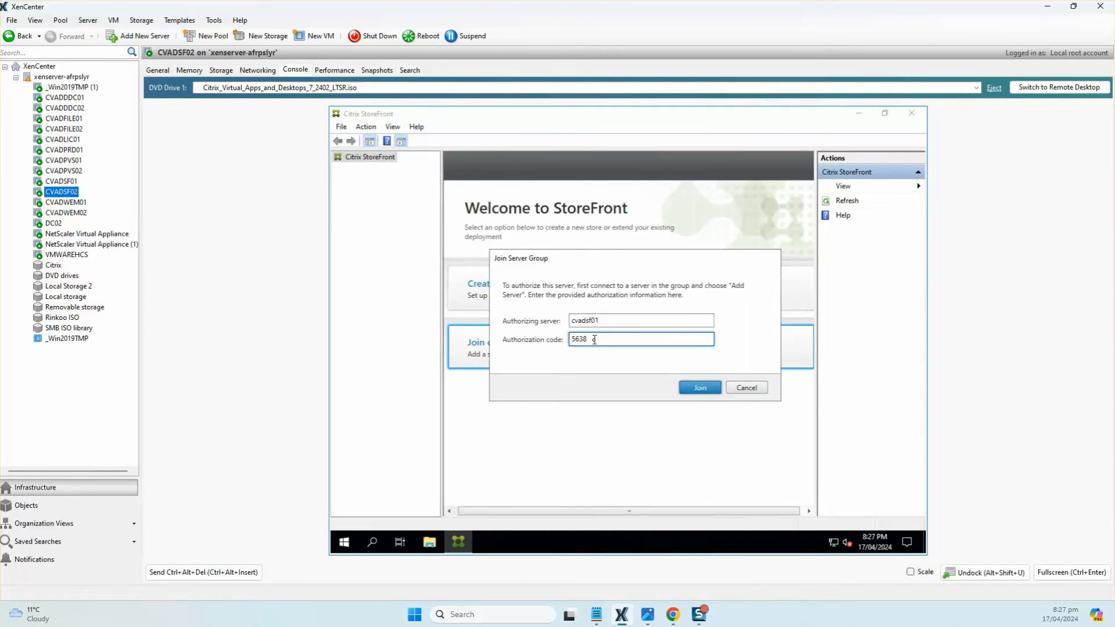
{"action": "type", "text": "4"}
{"action": "left_click", "coordinate": [691, 396]}
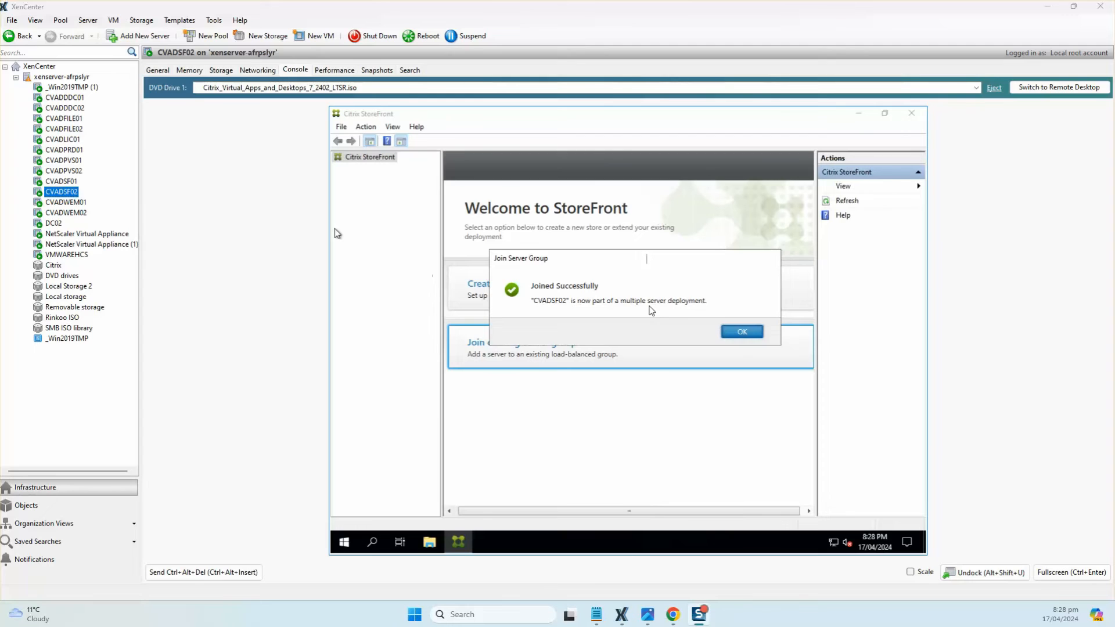
{"action": "left_click", "coordinate": [743, 335]}
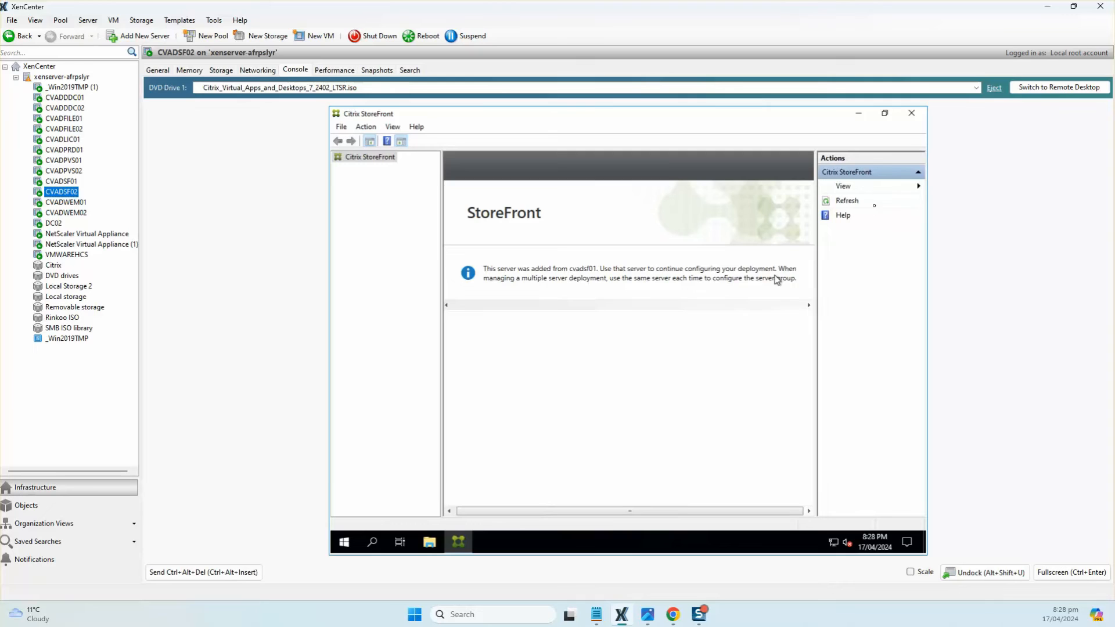
Close the StoreFront console on CVADSF02 and return to CVADSF01 to dismiss its Add Server dialog
{"action": "left_click", "coordinate": [918, 119]}
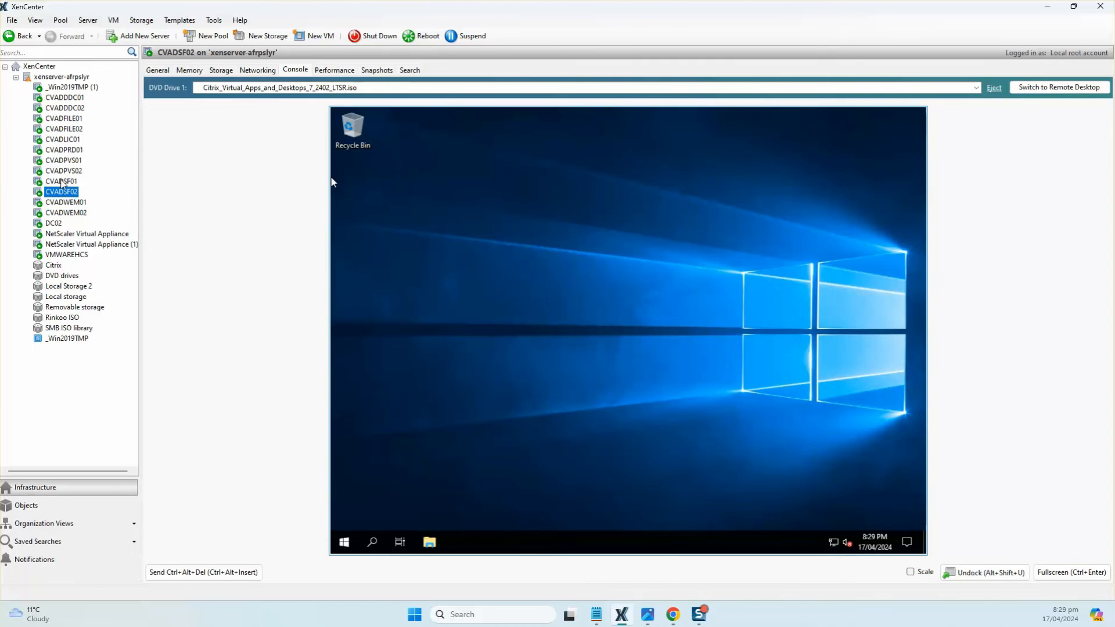
{"action": "left_click", "coordinate": [61, 181]}
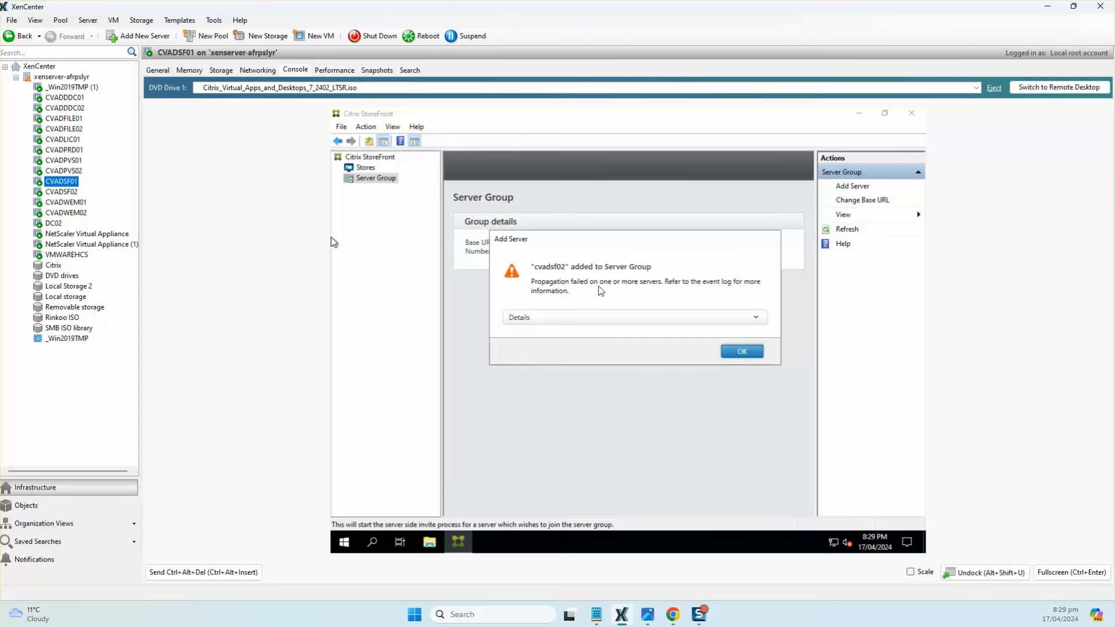
{"action": "left_click", "coordinate": [743, 353]}
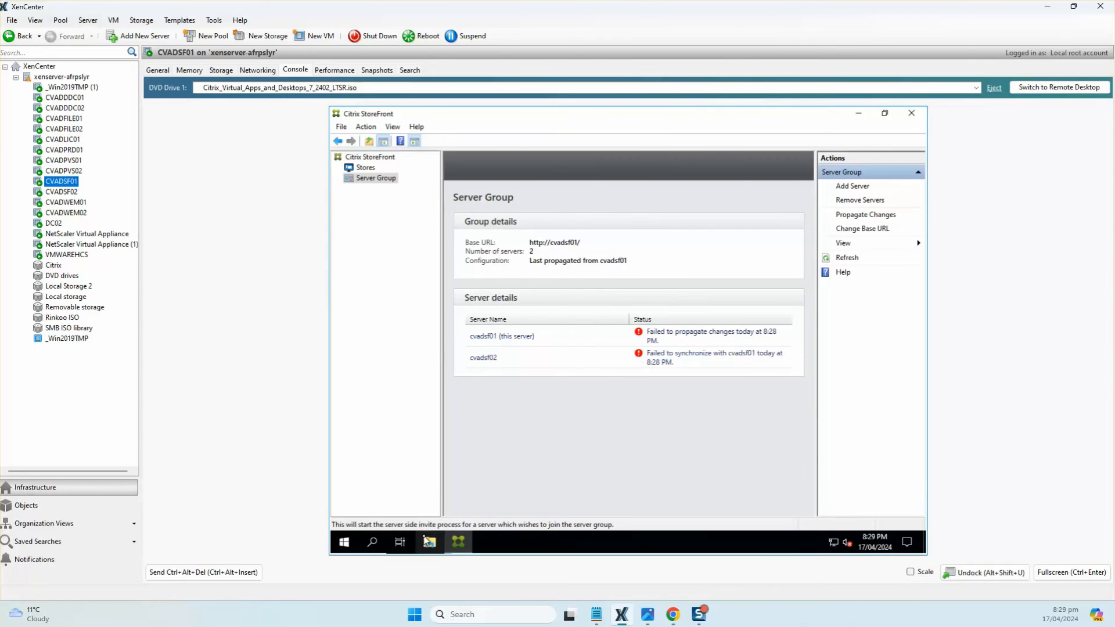
Open Computer Management on CVADSF01 and examine the members of the local Administrators group
{"action": "right_click", "coordinate": [341, 545]}
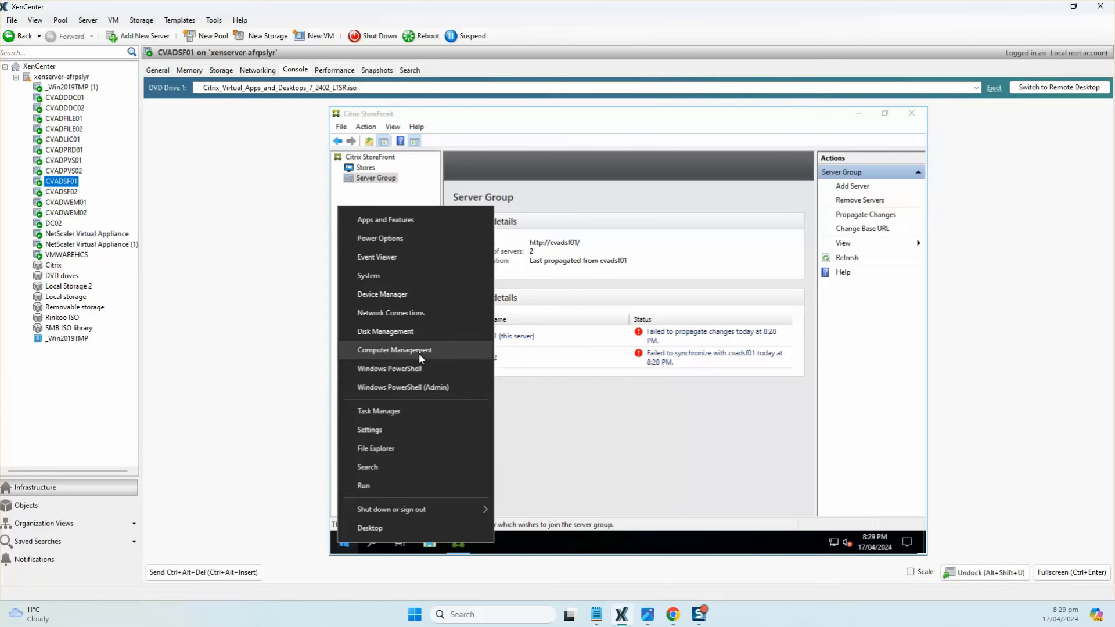
{"action": "left_click", "coordinate": [390, 353]}
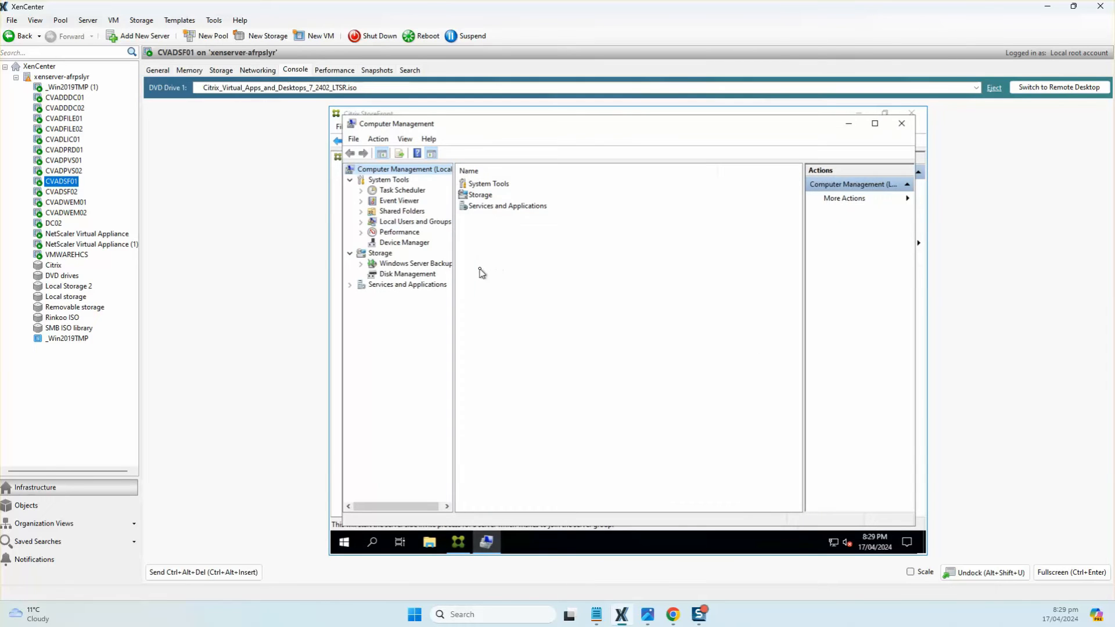
{"action": "double_click", "coordinate": [415, 222]}
{"action": "left_click", "coordinate": [402, 243]}
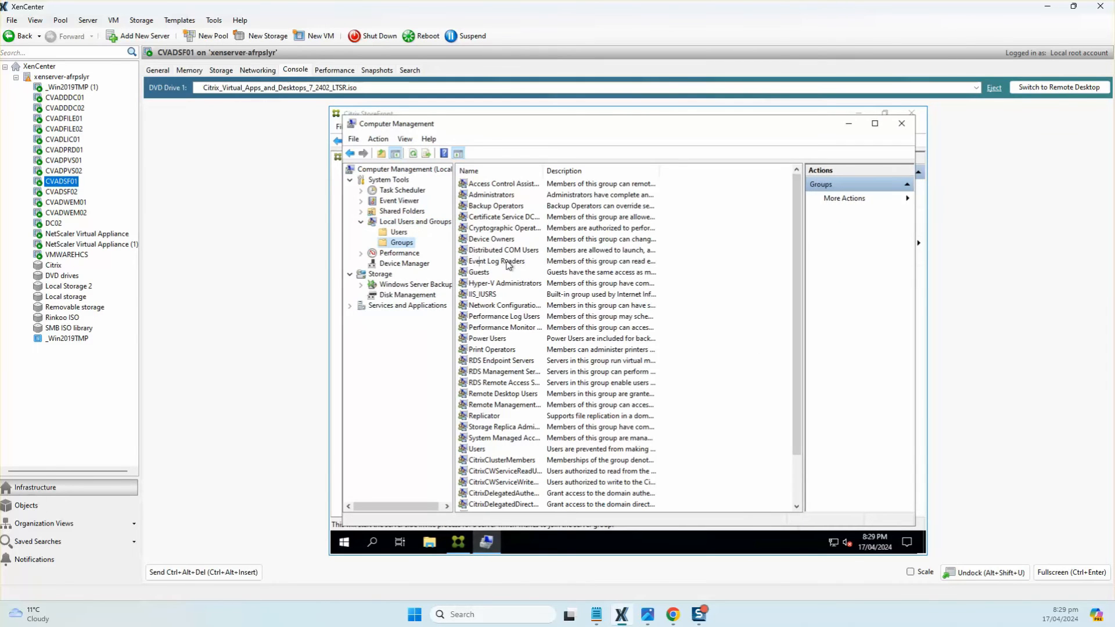
{"action": "scroll", "coordinate": [586, 300], "scroll_direction": "up", "scroll_amount": 2}
{"action": "left_click", "coordinate": [498, 198]}
{"action": "double_click", "coordinate": [498, 196]}
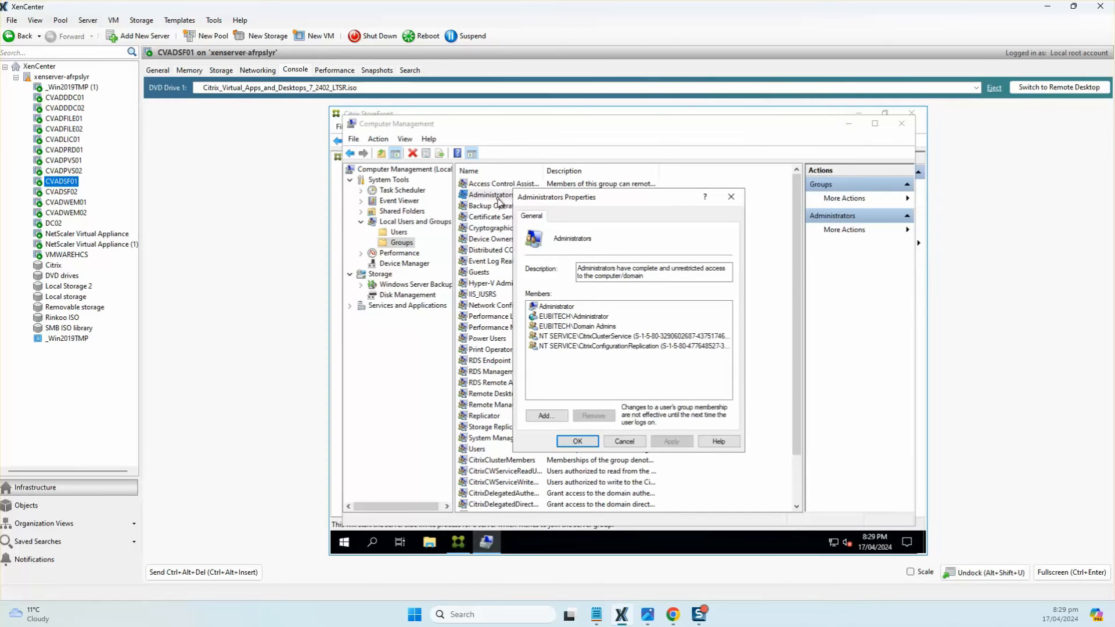
{"action": "key", "text": "alt+Tab"}
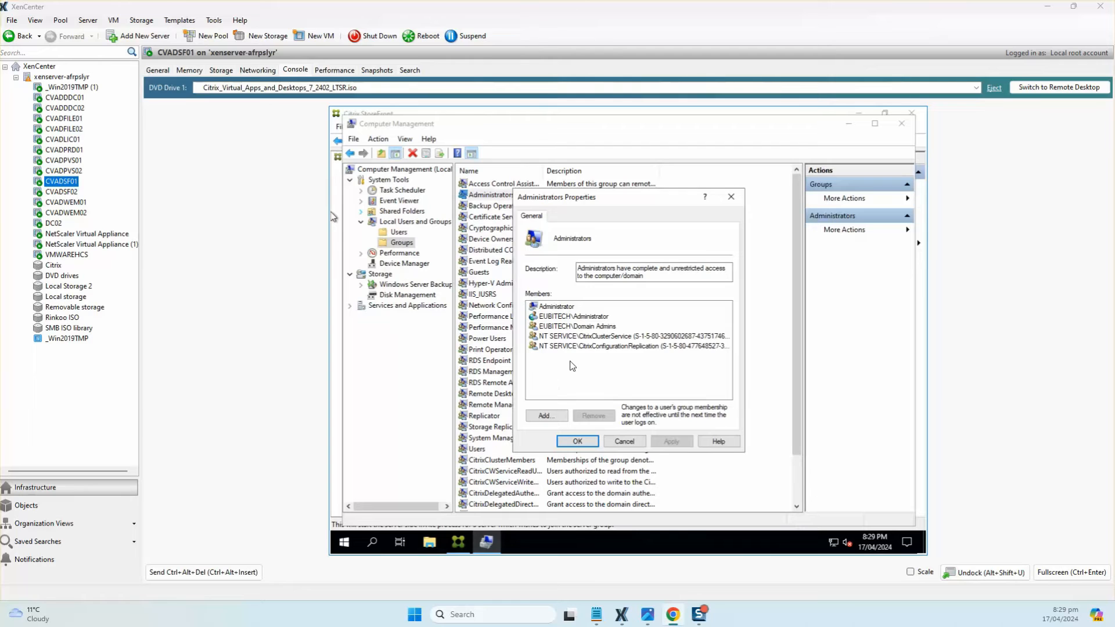
{"action": "left_click", "coordinate": [577, 441]}
{"action": "left_click", "coordinate": [578, 441]}
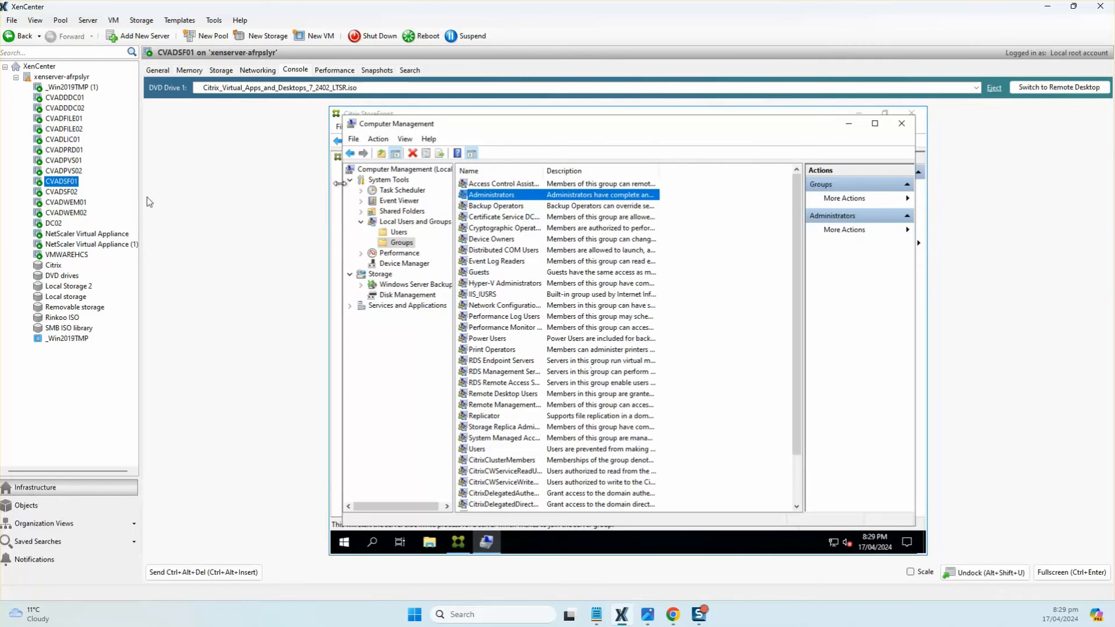
Switch to CVADSF02 and examine the members of its local Administrators group in Computer Management
{"action": "left_click", "coordinate": [62, 192]}
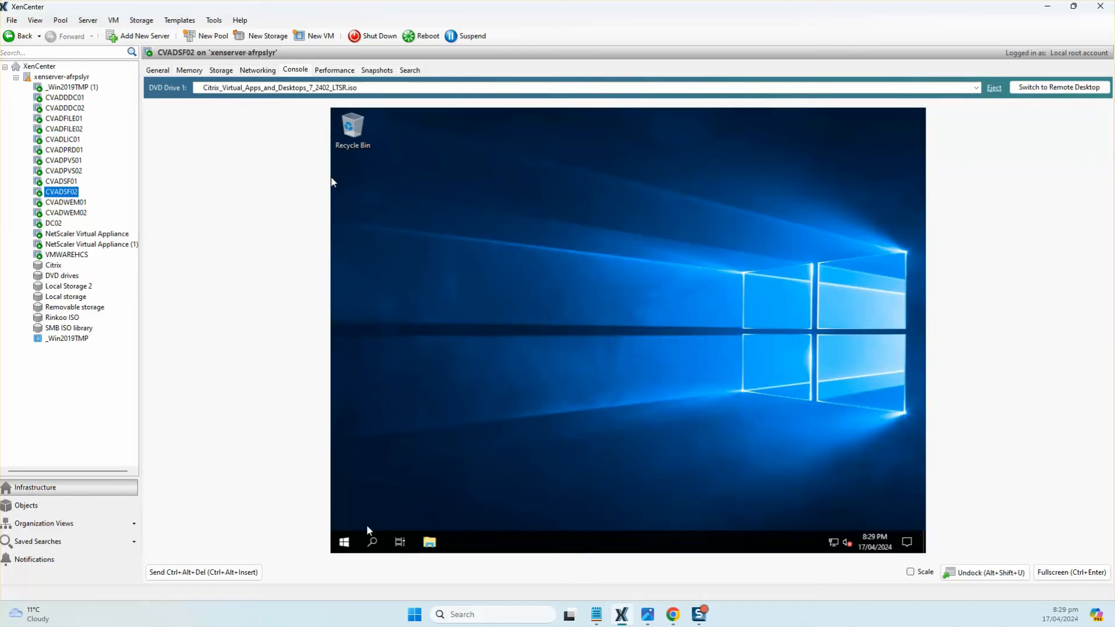
{"action": "right_click", "coordinate": [344, 541]}
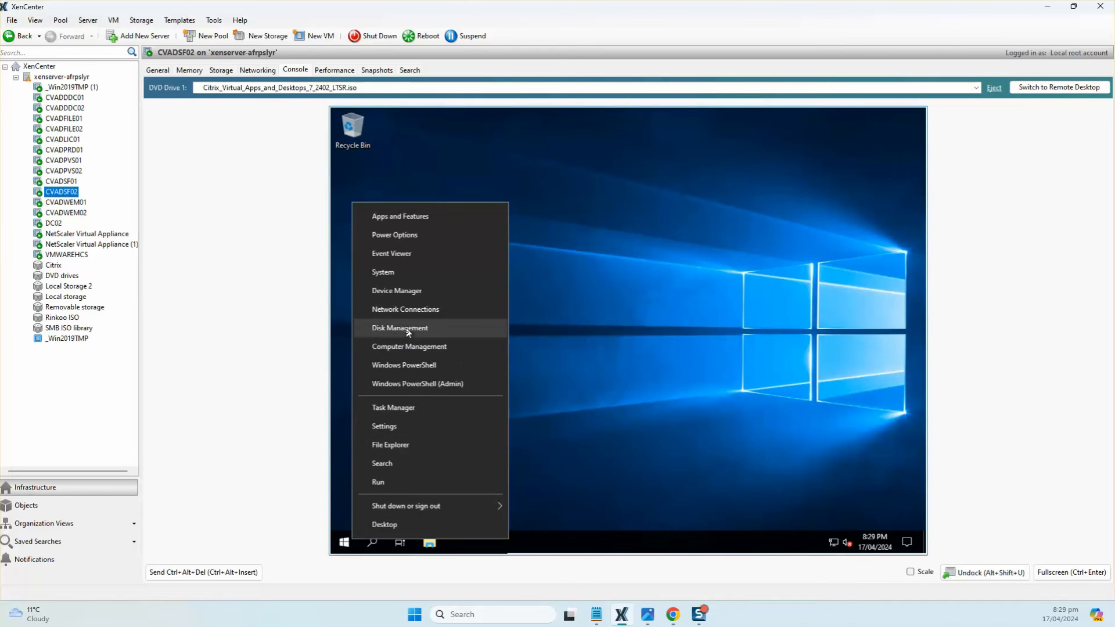
{"action": "left_click", "coordinate": [482, 338]}
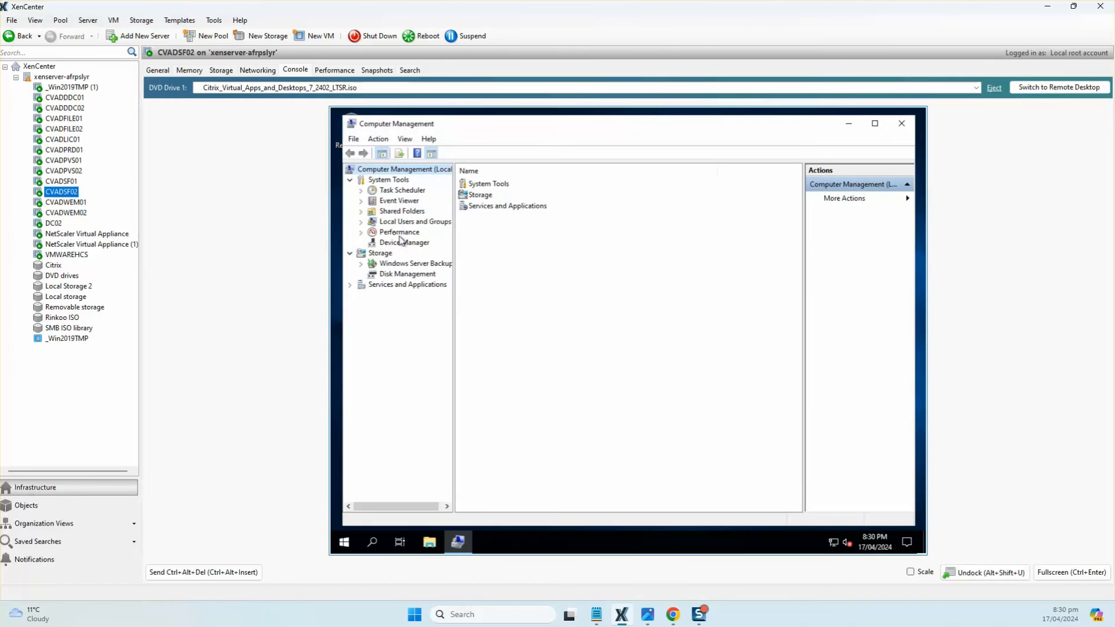
{"action": "left_click", "coordinate": [405, 222]}
{"action": "left_click", "coordinate": [401, 242]}
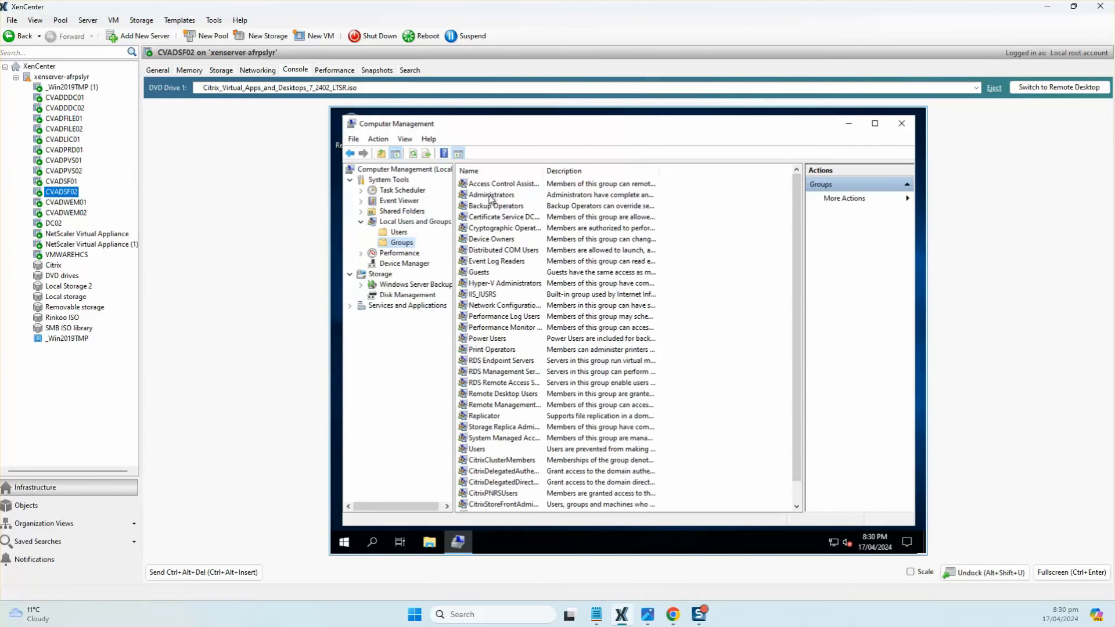
{"action": "double_click", "coordinate": [491, 195]}
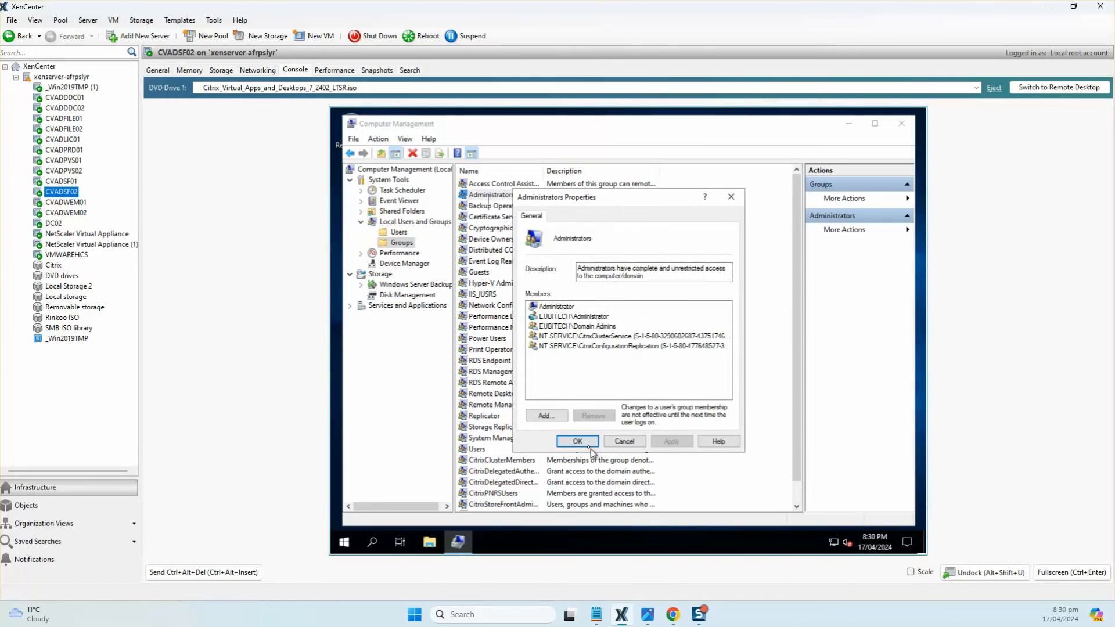
{"action": "left_click", "coordinate": [585, 443]}
Return to CVADSF01, close Computer Management and bring the StoreFront console back up
{"action": "left_click", "coordinate": [64, 182]}
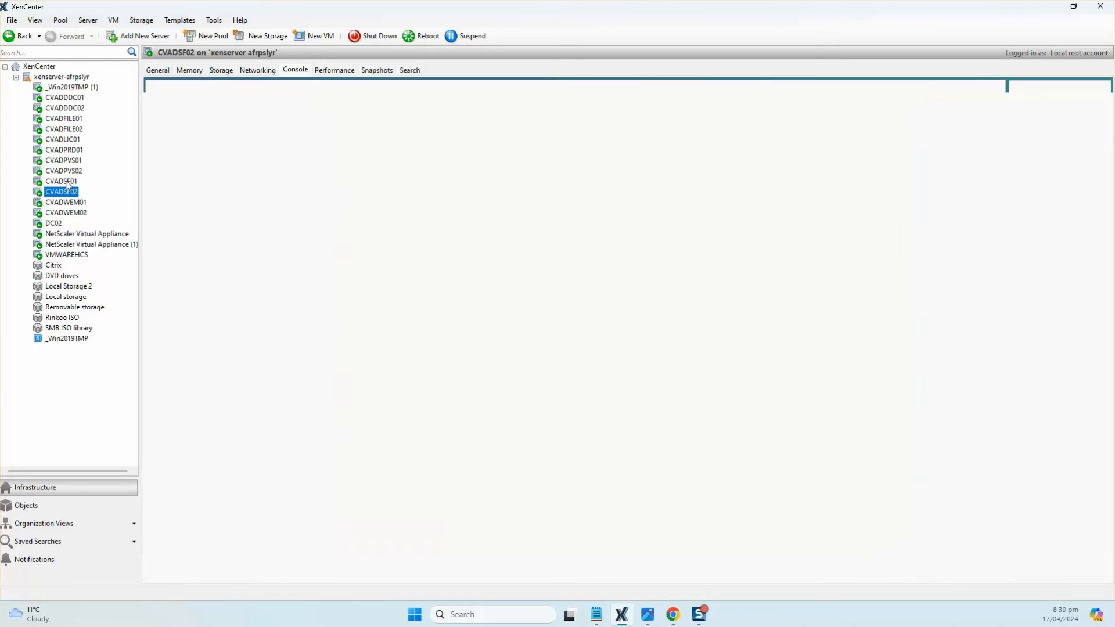
{"action": "right_click", "coordinate": [458, 541]}
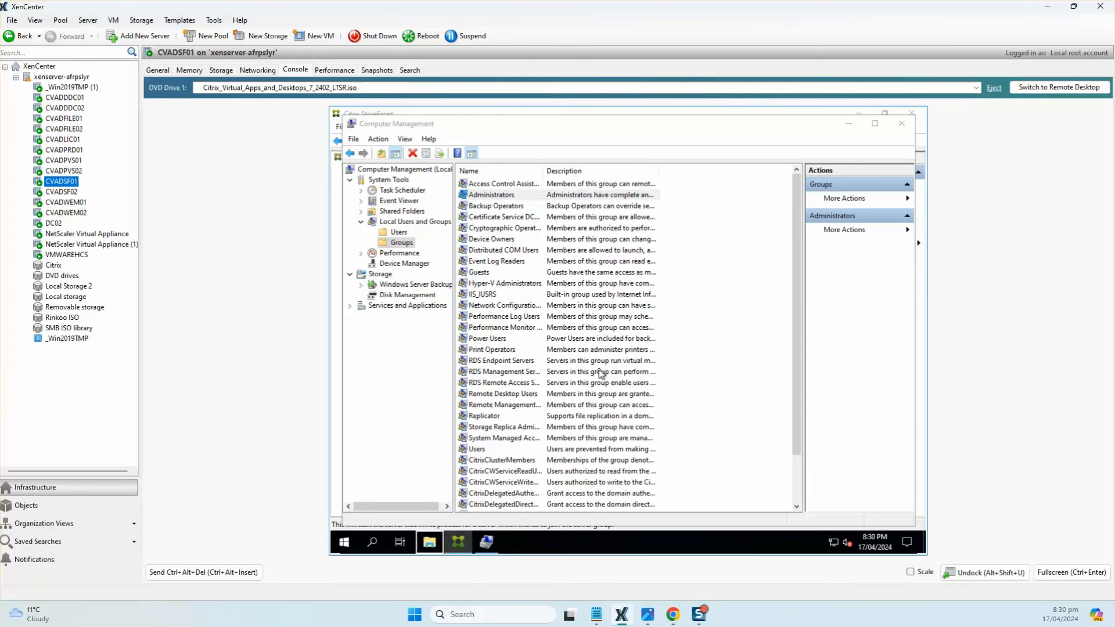
{"action": "left_click", "coordinate": [456, 543]}
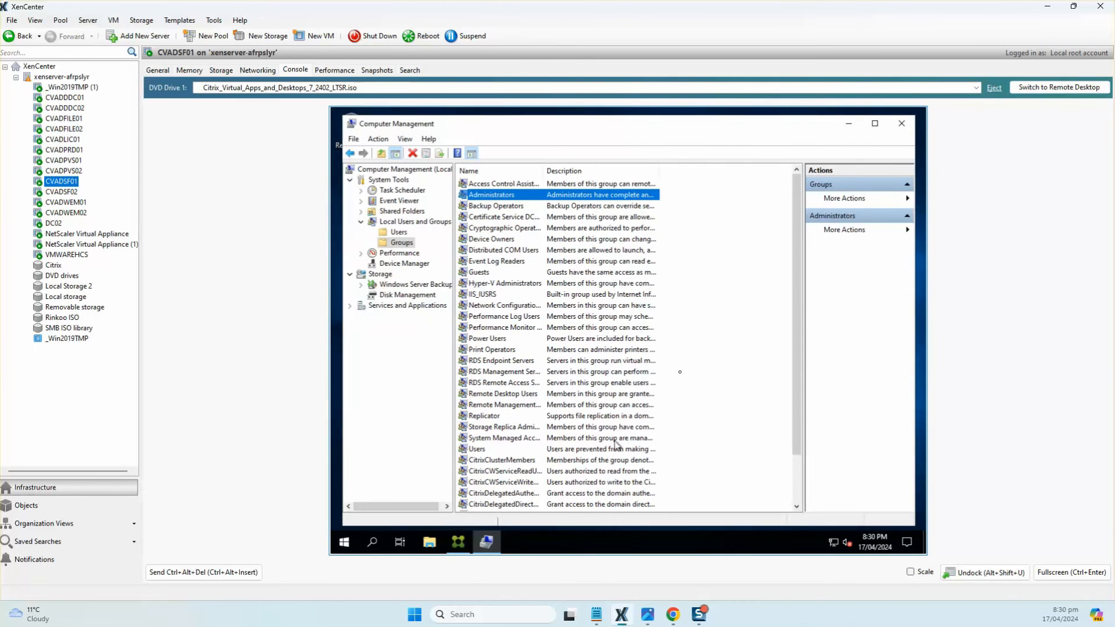
{"action": "left_click", "coordinate": [901, 123]}
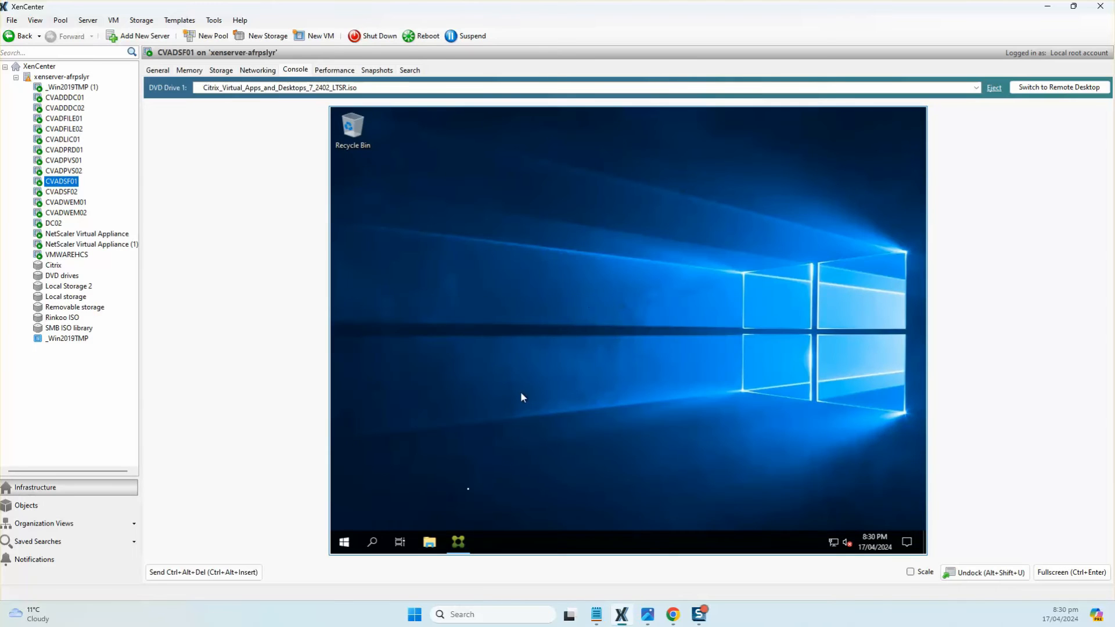
{"action": "left_click", "coordinate": [458, 542]}
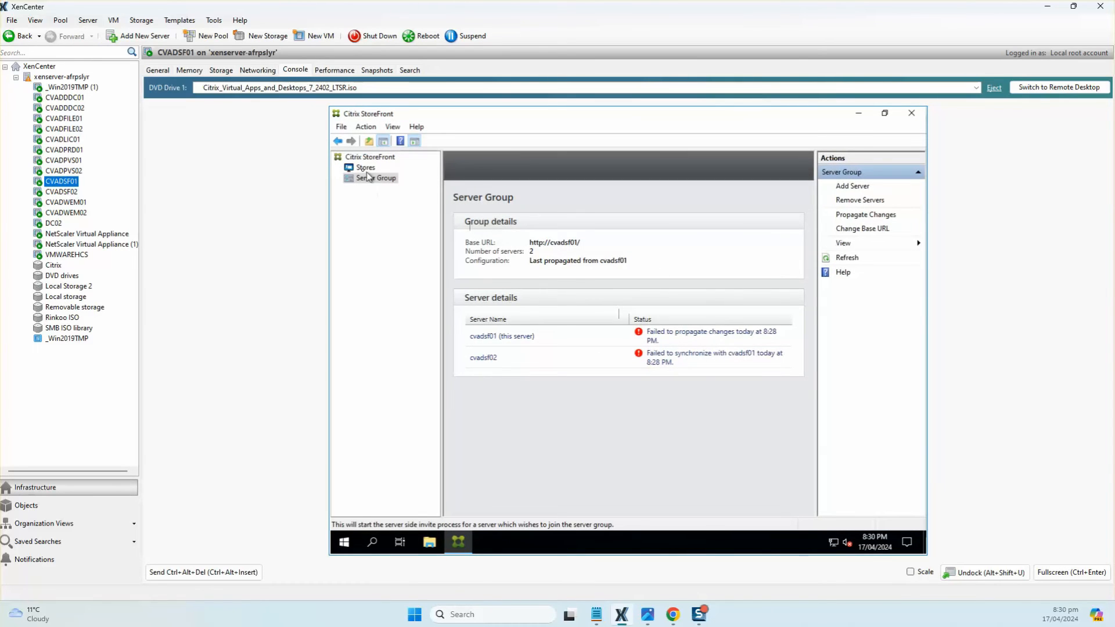
Propagate the changes made on cvadsf01 to the server group and go back to the Stores view
{"action": "left_click", "coordinate": [366, 168]}
{"action": "left_click", "coordinate": [372, 178]}
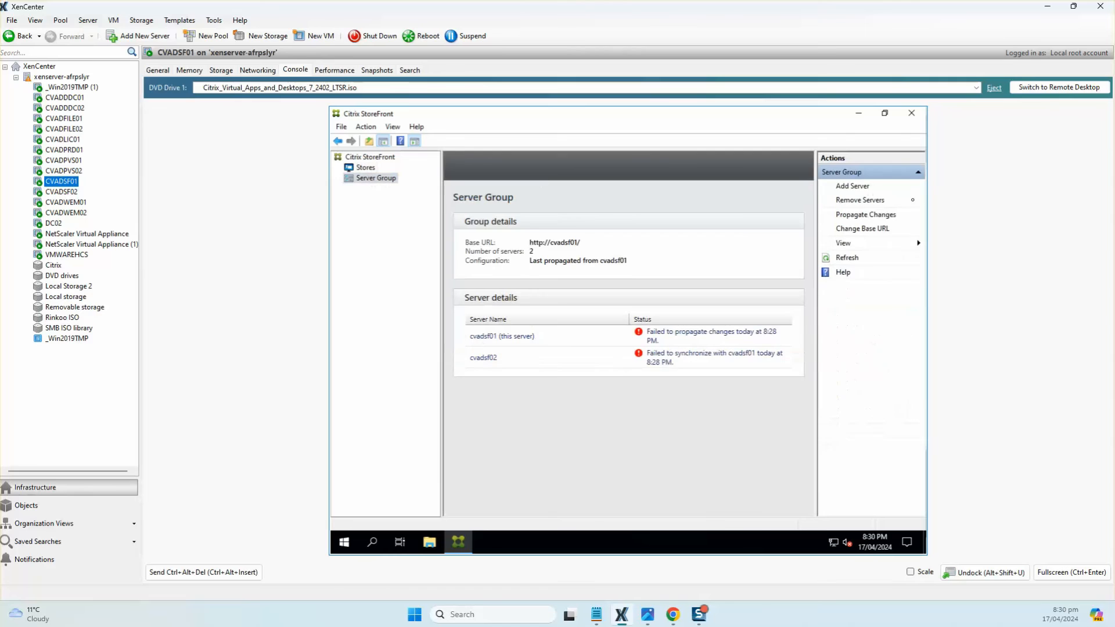
{"action": "left_click", "coordinate": [865, 216]}
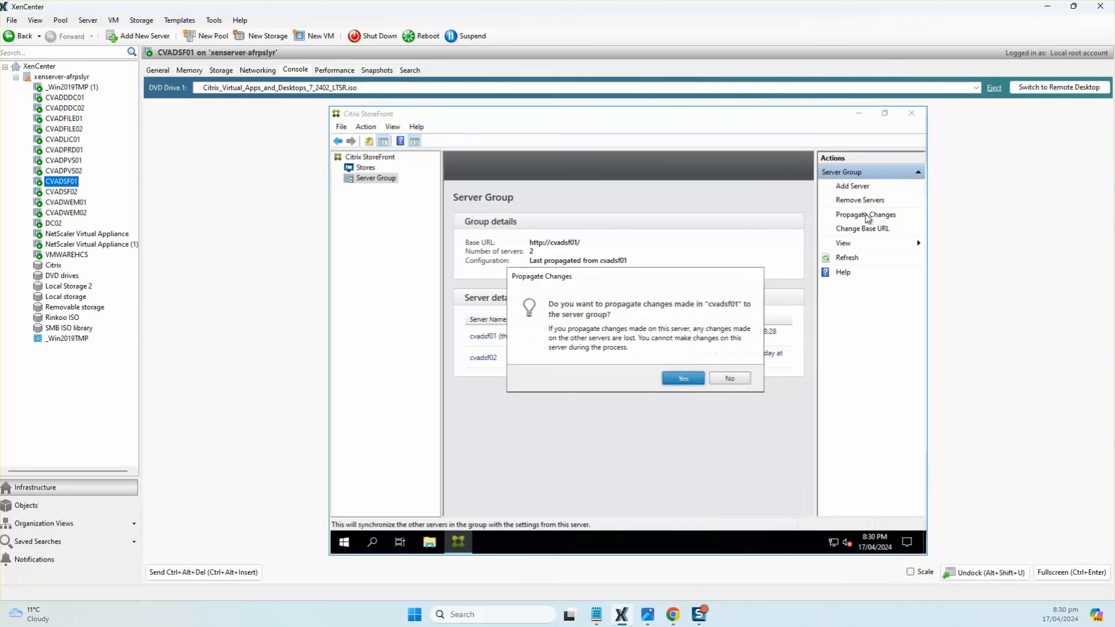
{"action": "left_click", "coordinate": [683, 378]}
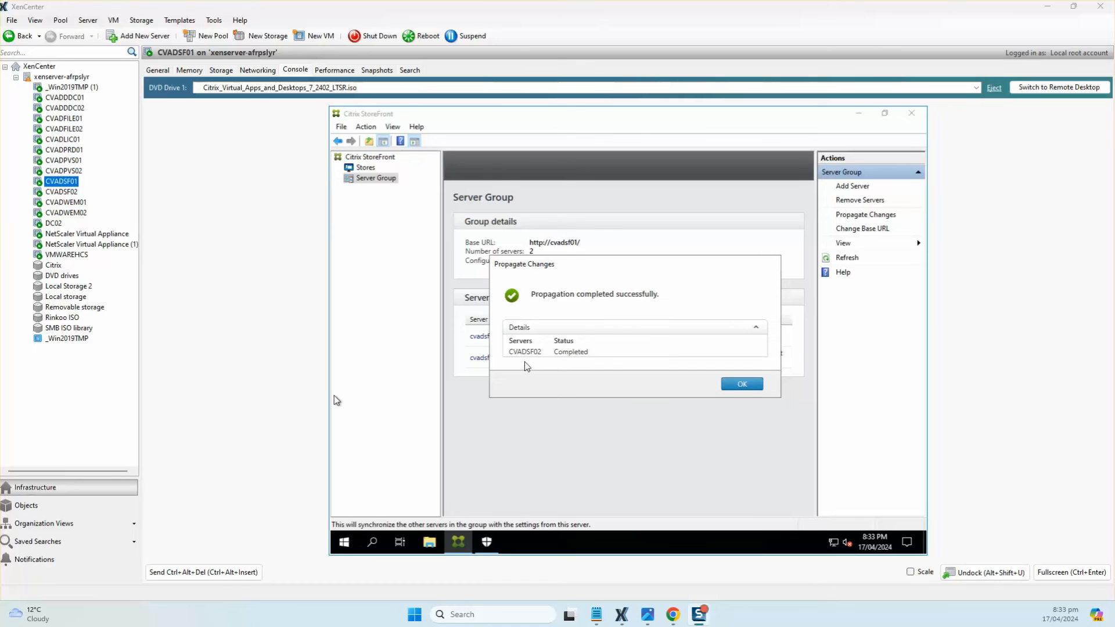
{"action": "left_click", "coordinate": [748, 386]}
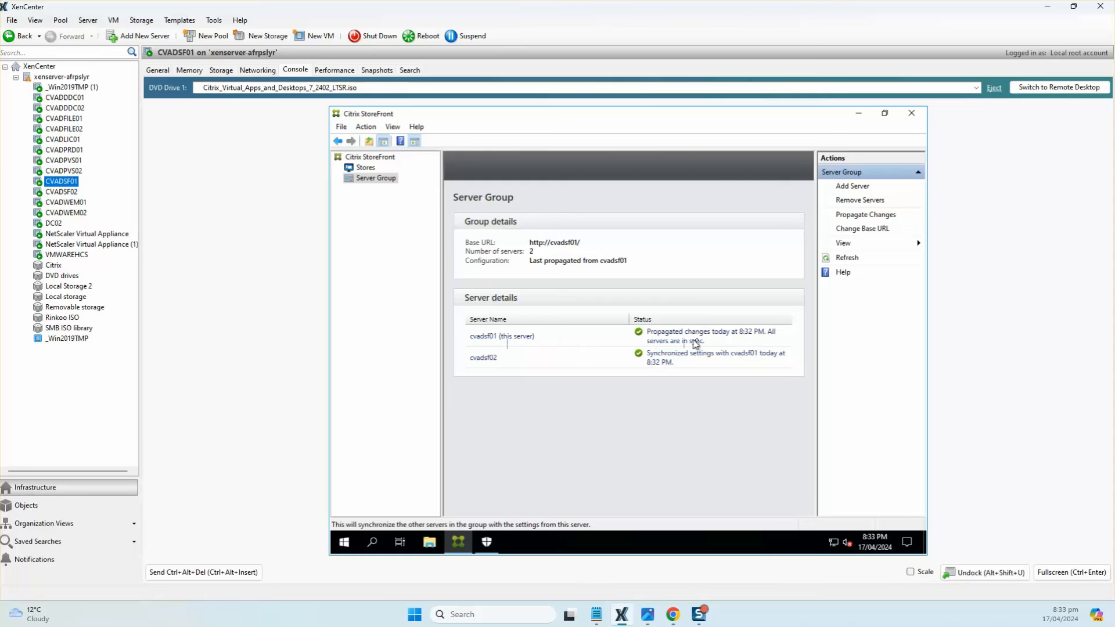
{"action": "left_click", "coordinate": [367, 168]}
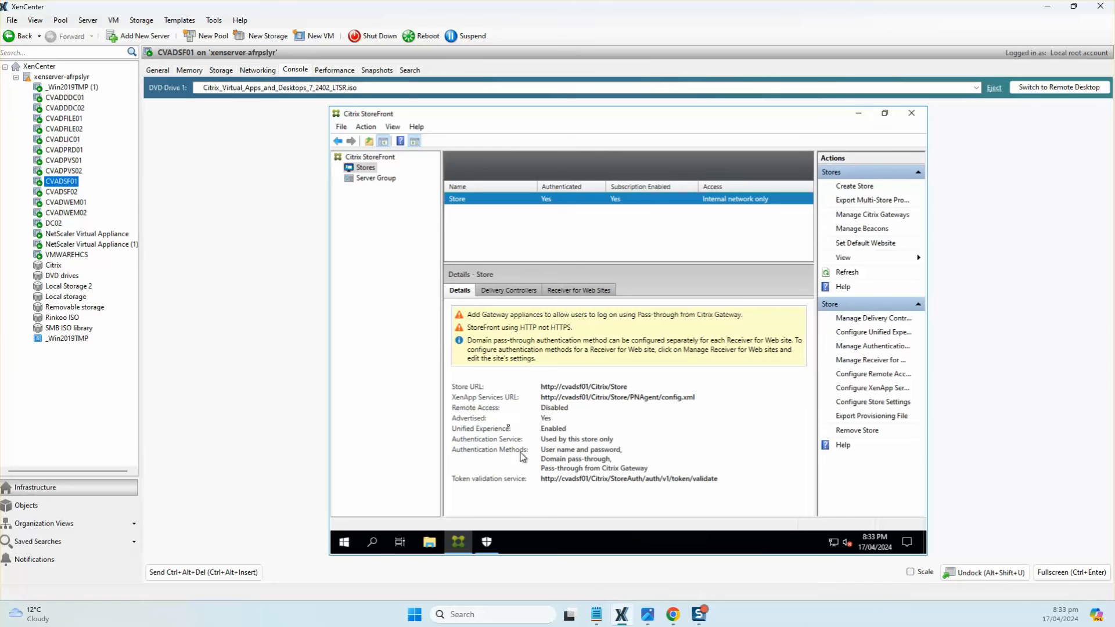
Open the Registry Editor on CVADSF01 by running regedit
{"action": "right_click", "coordinate": [343, 541]}
{"action": "left_click", "coordinate": [370, 486]}
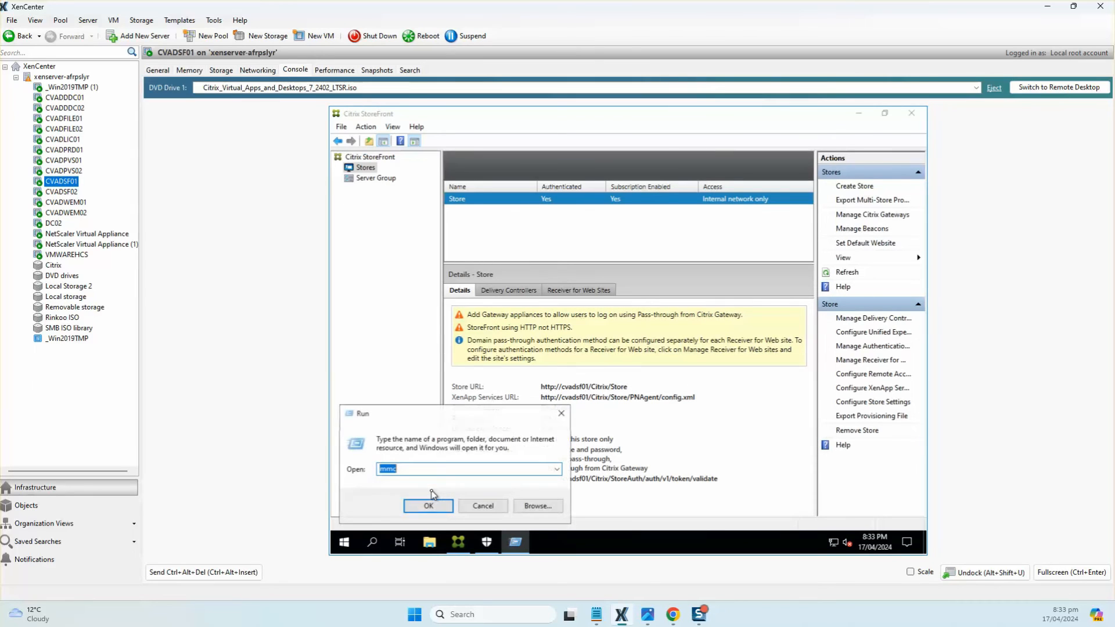
{"action": "type", "text": "regedi"}
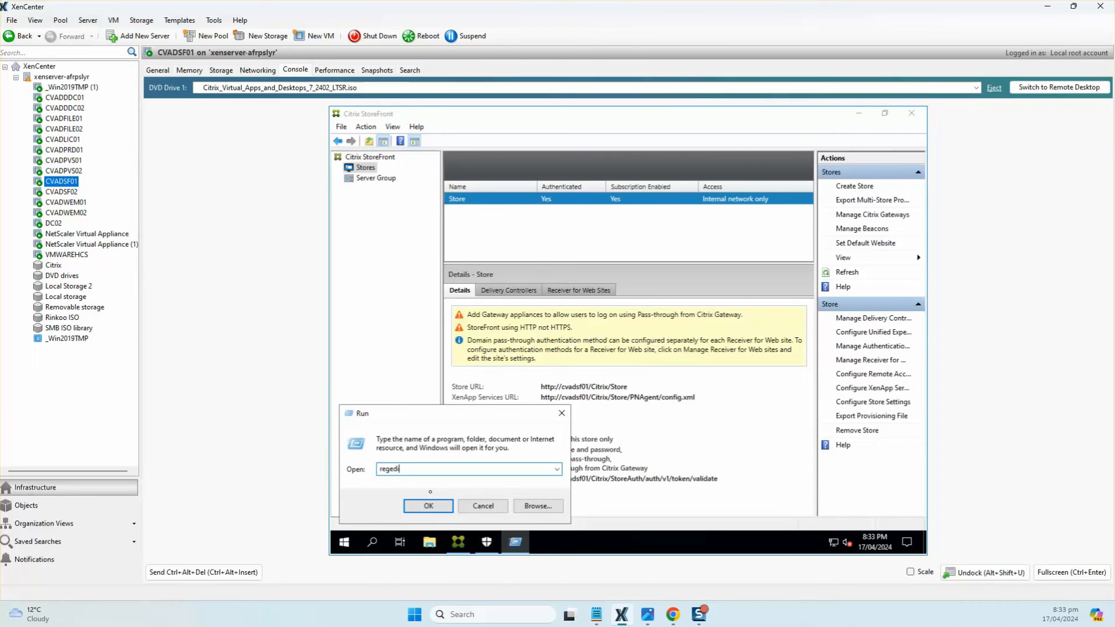
{"action": "key", "text": "Return"}
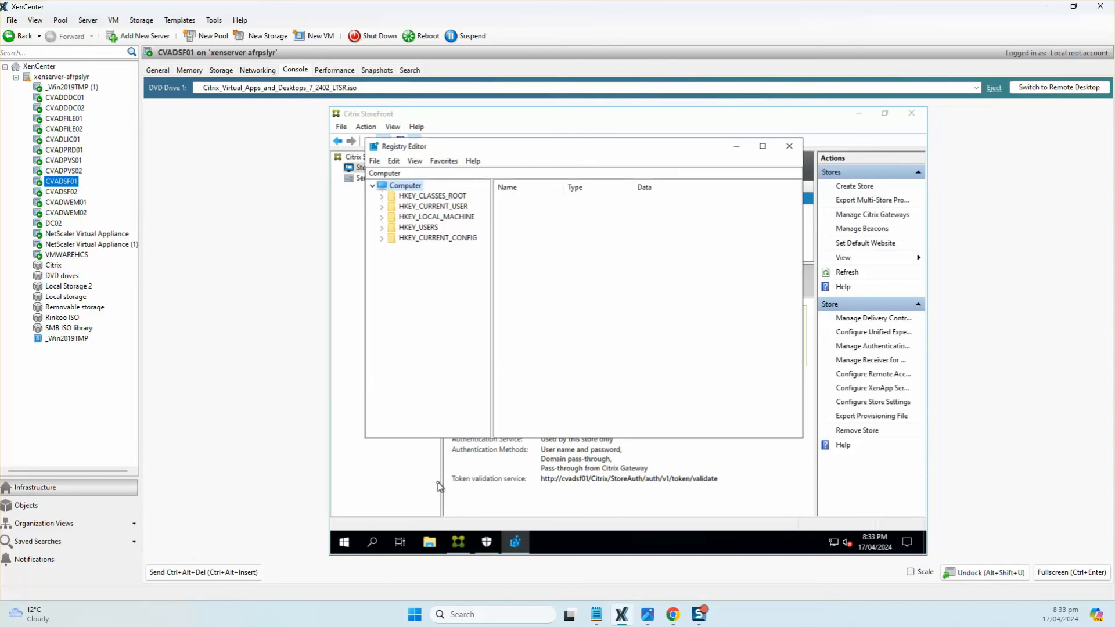
Navigate to the registry key HKEY_LOCAL_MACHINE\SOFTWARE\Citrix\Telemetry\CEIP
{"action": "key", "text": "Down"}
{"action": "key", "text": "Down"}
{"action": "key", "text": "Down"}
{"action": "key", "text": "Down"}
{"action": "key", "text": "Up"}
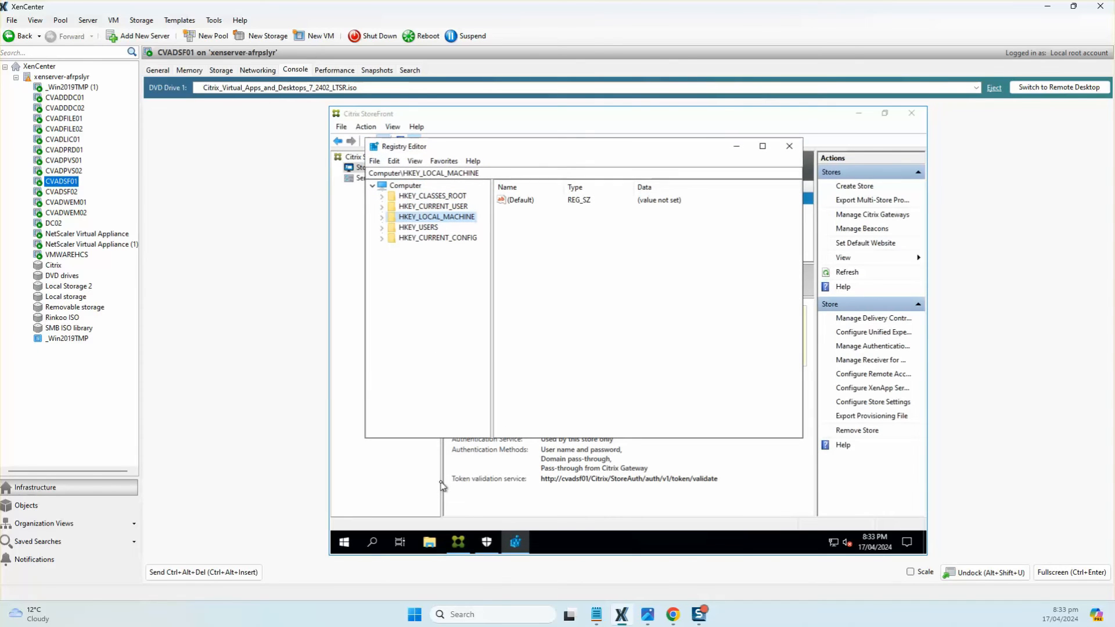
{"action": "key", "text": "Right"}
{"action": "key", "text": "Down"}
{"action": "key", "text": "Down"}
{"action": "key", "text": "Down"}
{"action": "key", "text": "Down"}
{"action": "key", "text": "Down"}
{"action": "key", "text": "Right"}
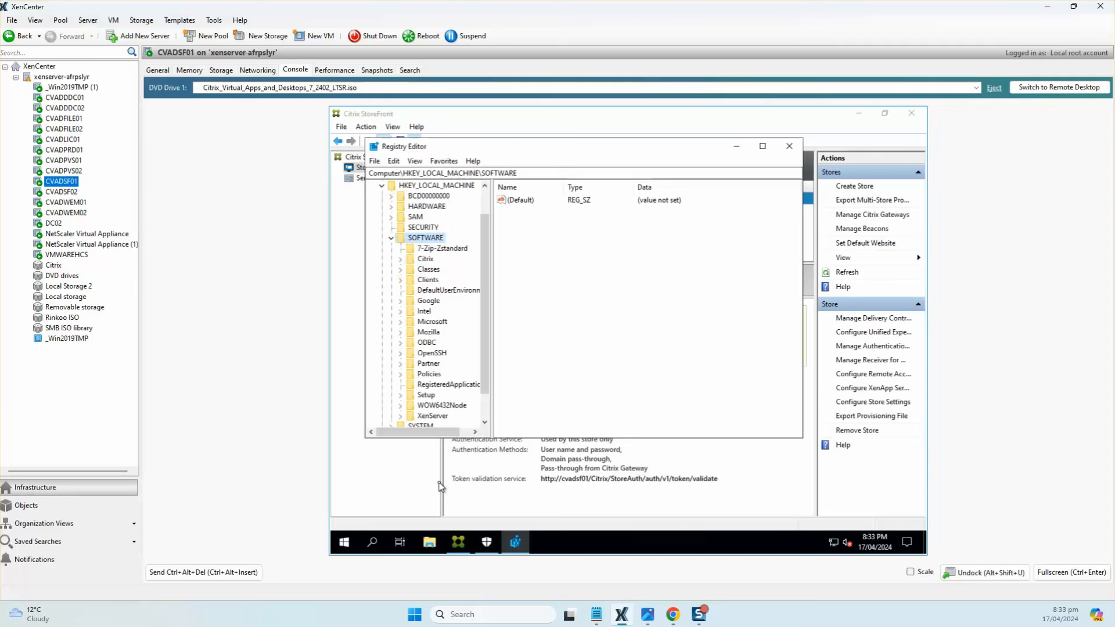
{"action": "key", "text": "Down"}
{"action": "key", "text": "Down"}
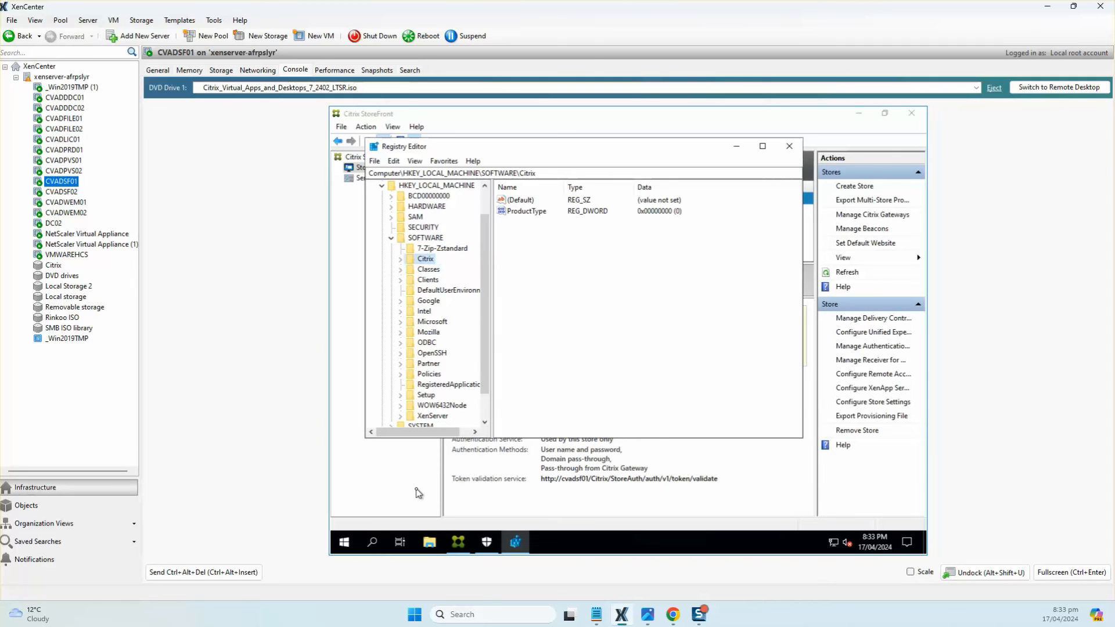
{"action": "key", "text": "Right"}
{"action": "key", "text": "Down"}
{"action": "key", "text": "t"}
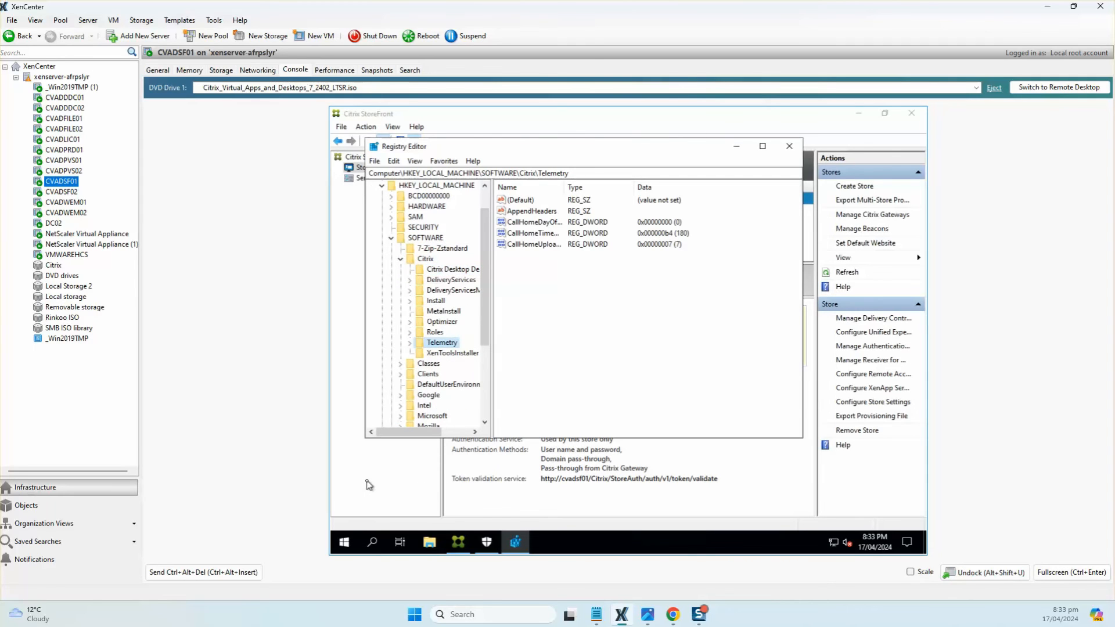
{"action": "key", "text": "Right"}
{"action": "key", "text": "Down"}
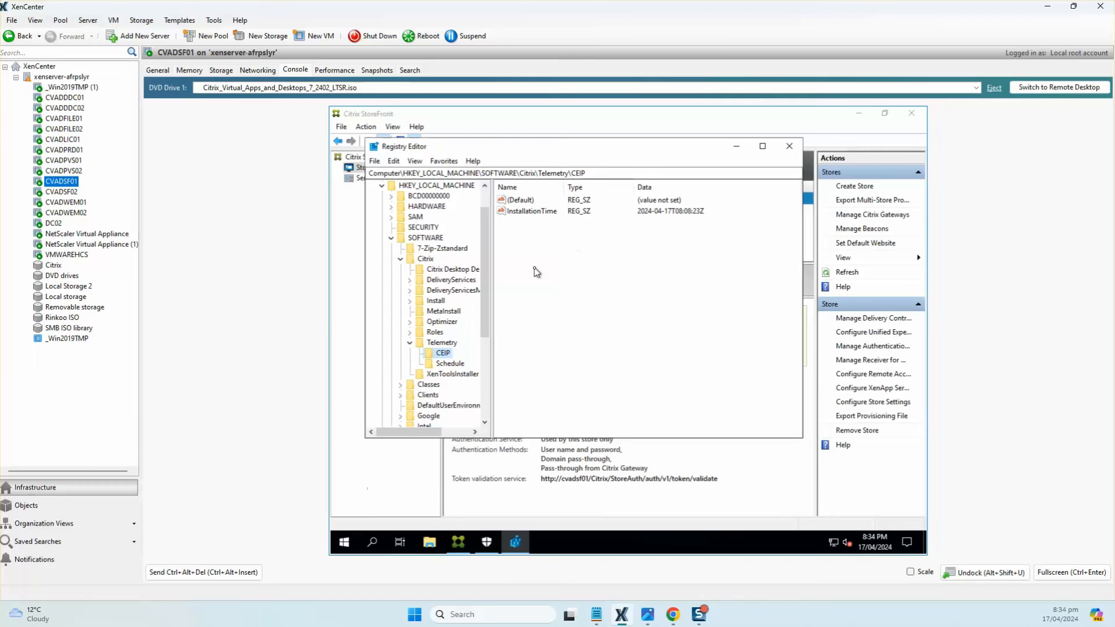
Create a DWORD (32-bit) value named Enabled in the CEIP key
{"action": "right_click", "coordinate": [534, 268]}
{"action": "mouse_move", "coordinate": [550, 281]}
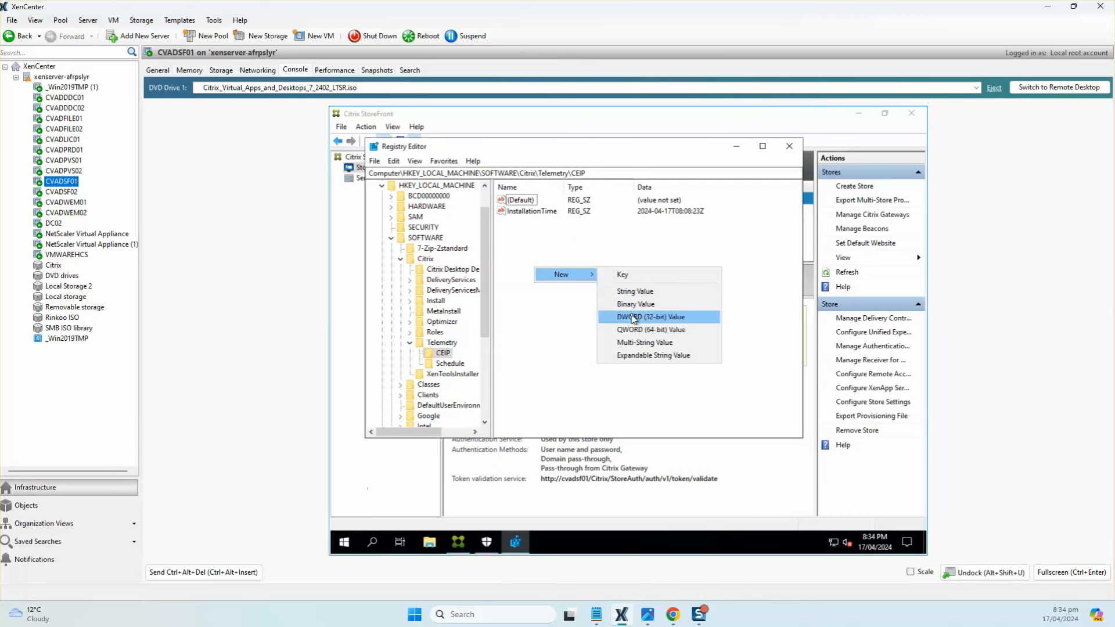
{"action": "left_click", "coordinate": [633, 318]}
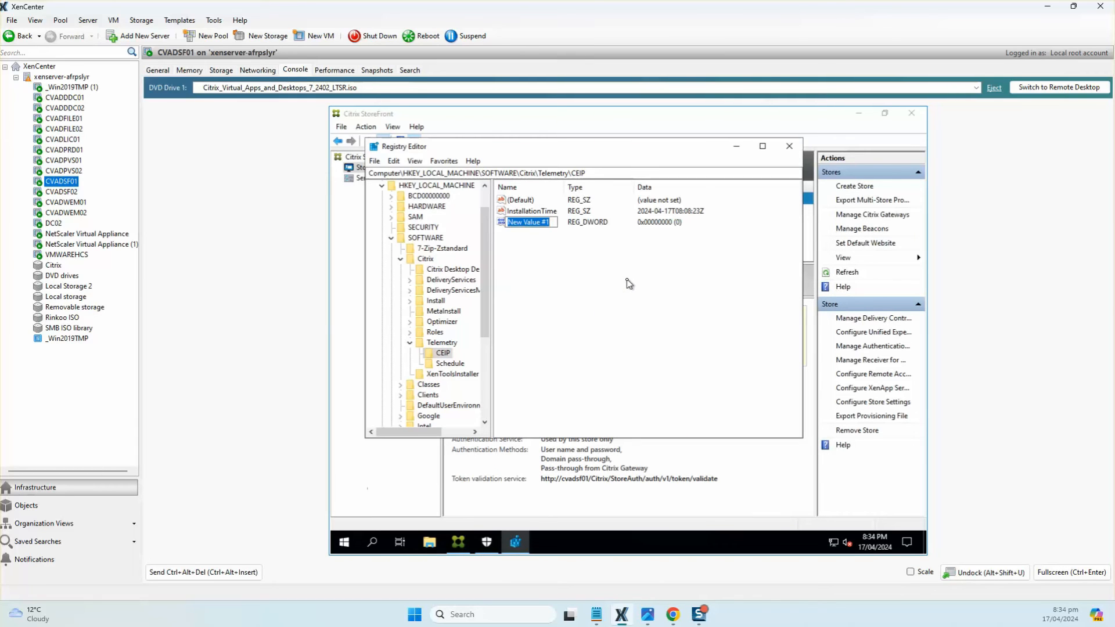
{"action": "type", "text": "eNABL"}
{"action": "key", "text": "BackSpace"}
{"action": "key", "text": "BackSpace"}
{"action": "key", "text": "BackSpace"}
{"action": "key", "text": "BackSpace"}
{"action": "key", "text": "BackSpace"}
{"action": "type", "text": "Enabled"}
{"action": "key", "text": "Return"}
Accept 0 as the data of the Enabled value and close the Registry Editor
{"action": "key", "text": "Return"}
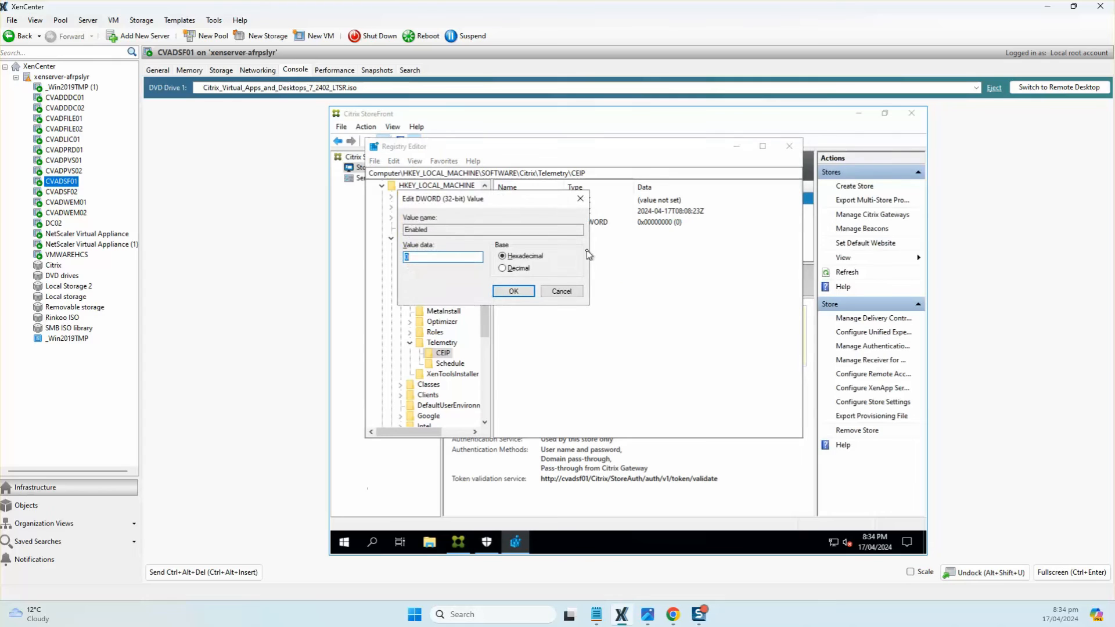
{"action": "left_click", "coordinate": [519, 296]}
{"action": "left_click", "coordinate": [577, 249]}
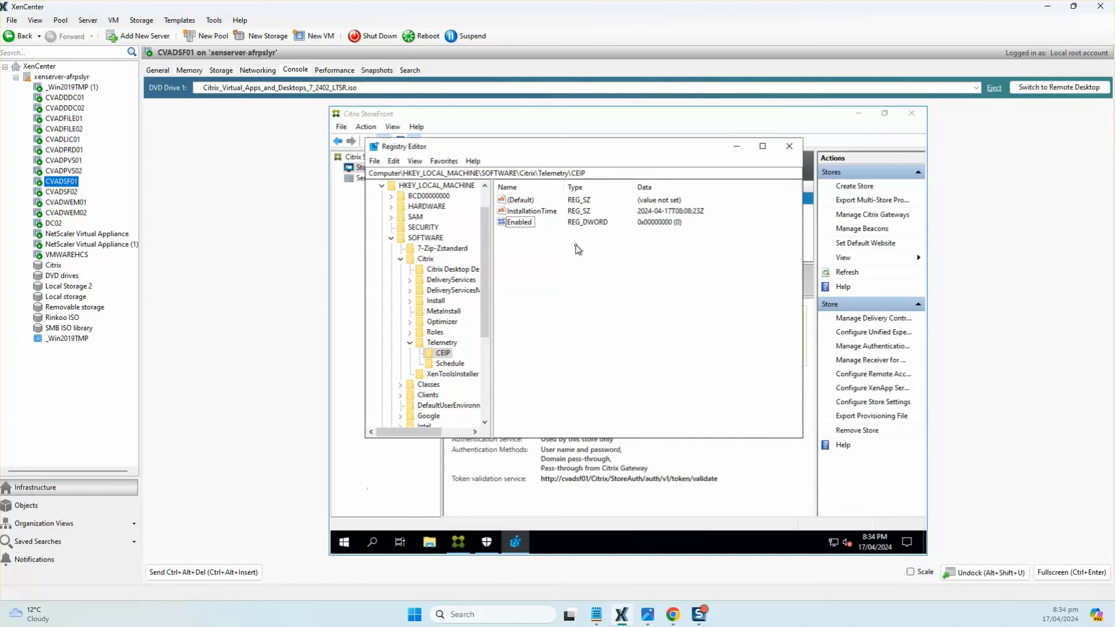
{"action": "left_click", "coordinate": [789, 146]}
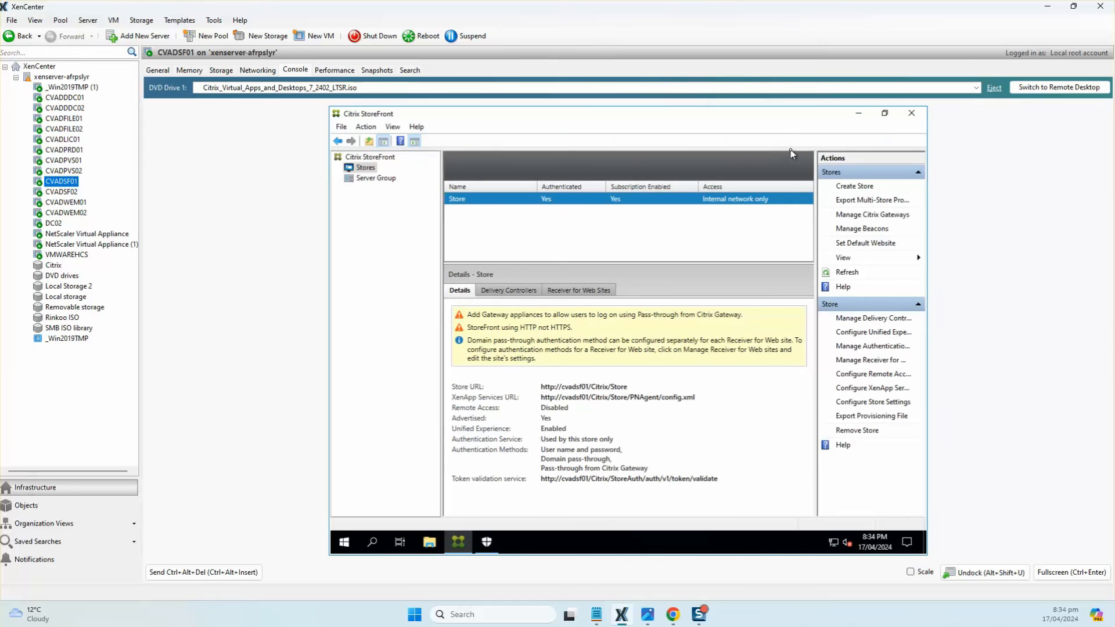
Switch to the CVADSF02 console and open the Registry Editor by running regedit
{"action": "left_click", "coordinate": [67, 194]}
{"action": "left_click", "coordinate": [344, 542]}
{"action": "right_click", "coordinate": [344, 541]}
{"action": "left_click", "coordinate": [364, 487]}
{"action": "type", "text": "mst"}
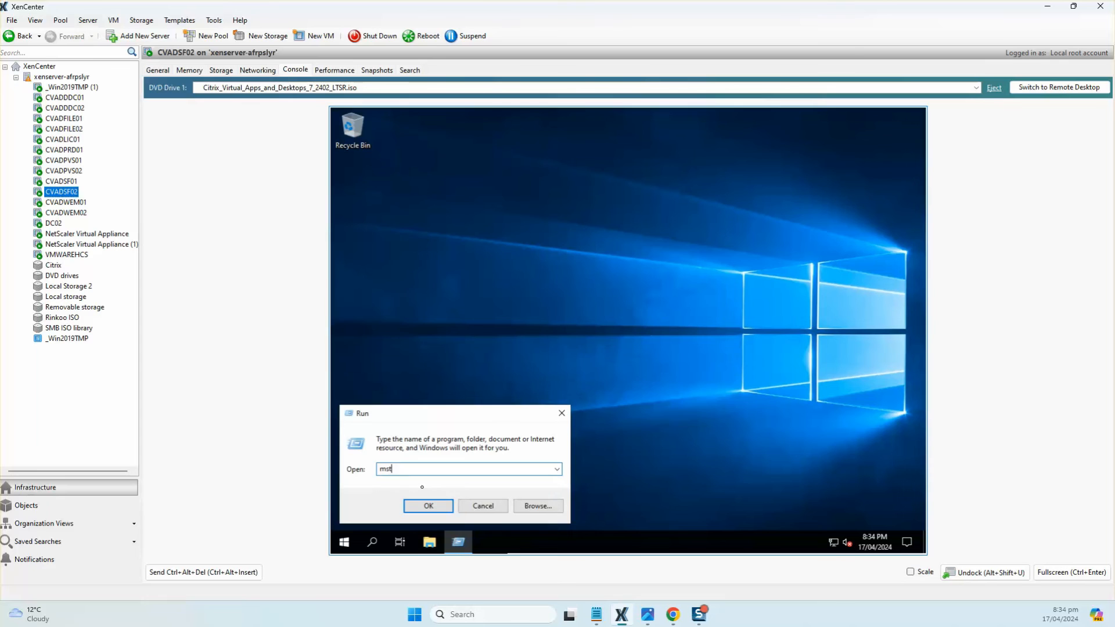
{"action": "key", "text": "BackSpace"}
{"action": "key", "text": "BackSpace"}
{"action": "key", "text": "BackSpace"}
{"action": "type", "text": "regedit"}
{"action": "key", "text": "Return"}
Navigate to the registry key HKEY_LOCAL_MACHINE\SOFTWARE\Citrix\Telemetry\CEIP on CVADSF02
{"action": "left_click", "coordinate": [461, 248]}
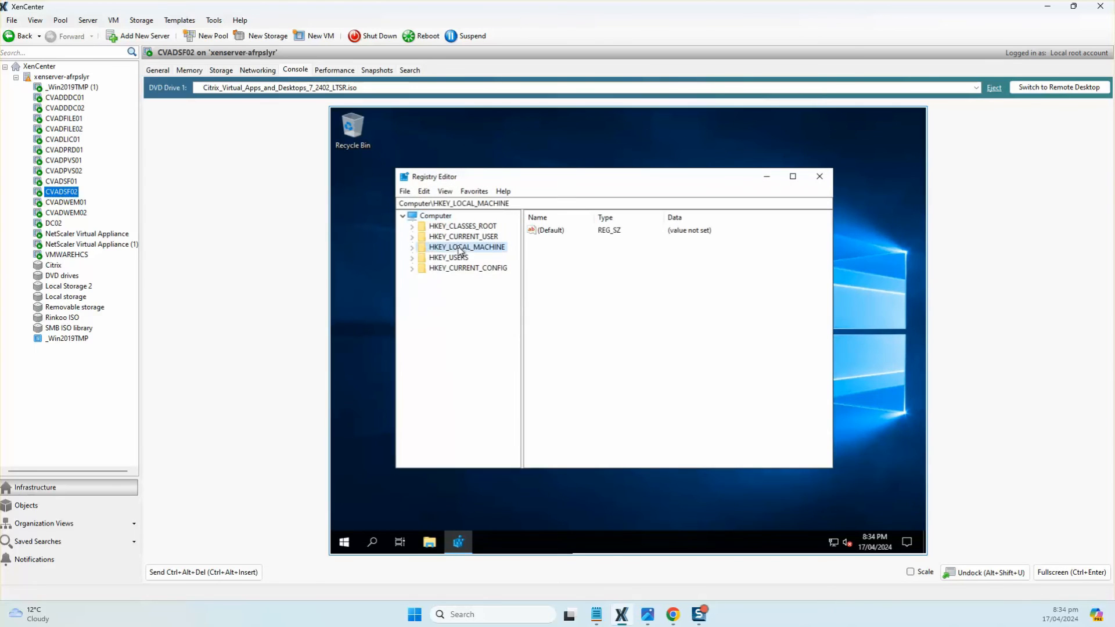
{"action": "double_click", "coordinate": [460, 248]}
{"action": "double_click", "coordinate": [456, 297]}
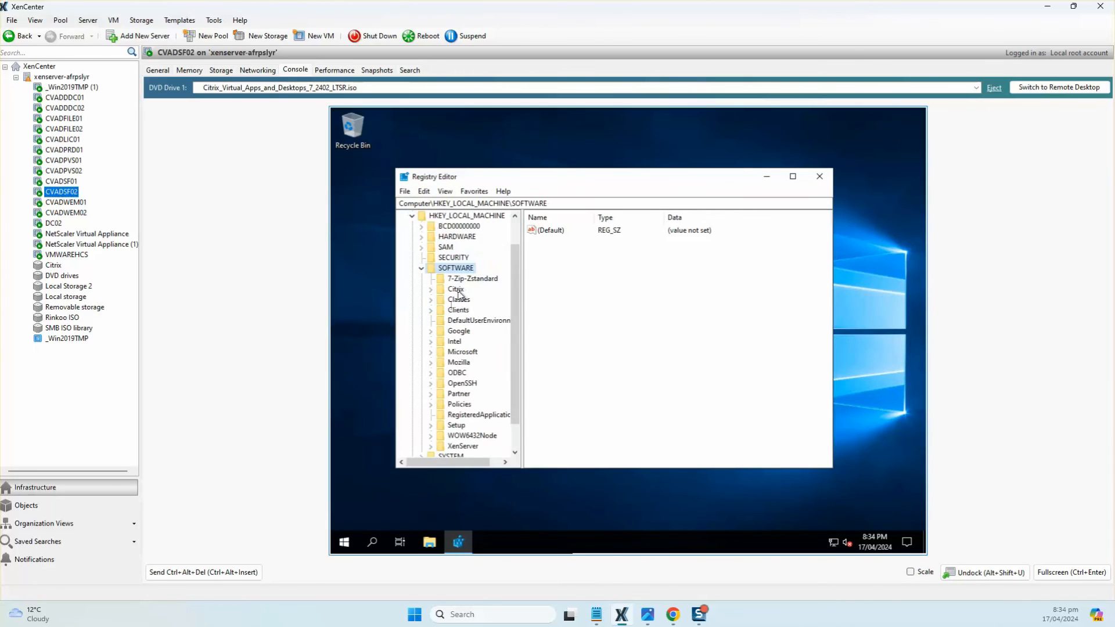
{"action": "double_click", "coordinate": [457, 291]}
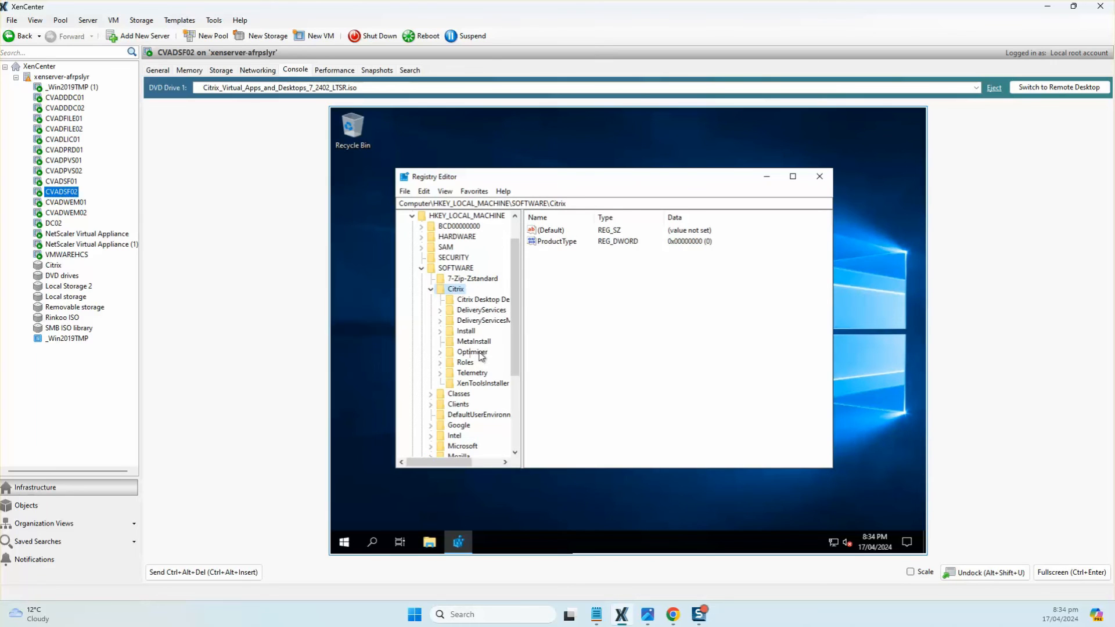
{"action": "double_click", "coordinate": [473, 372]}
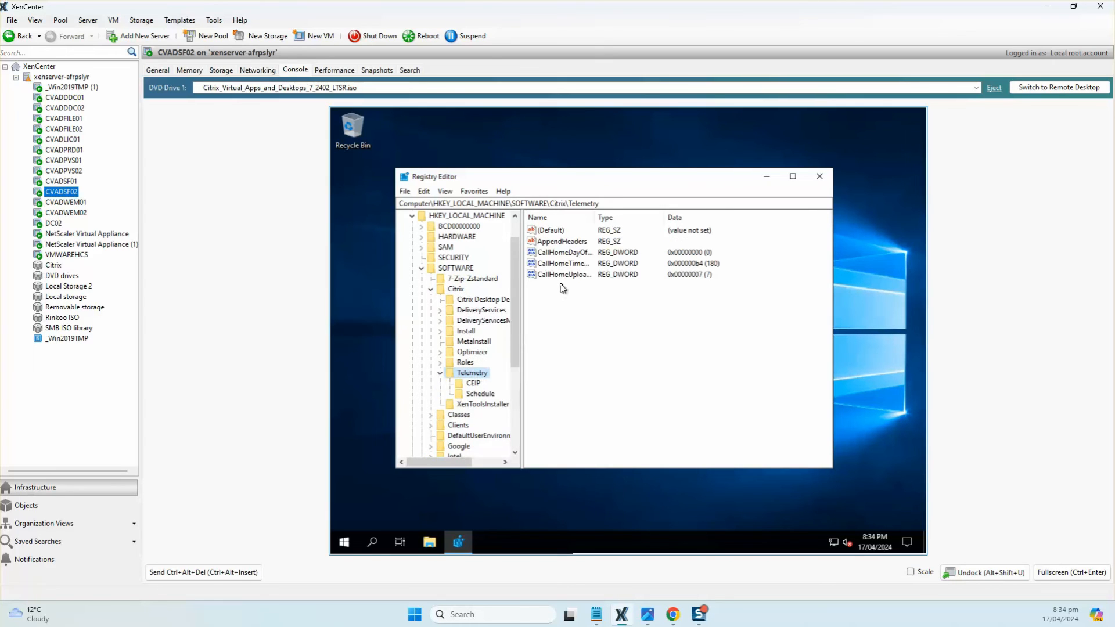
{"action": "left_click", "coordinate": [474, 383]}
Create a DWORD (32-bit) value named Enabled in the CEIP key on CVADSF02 and close the Registry Editor
{"action": "right_click", "coordinate": [564, 283]}
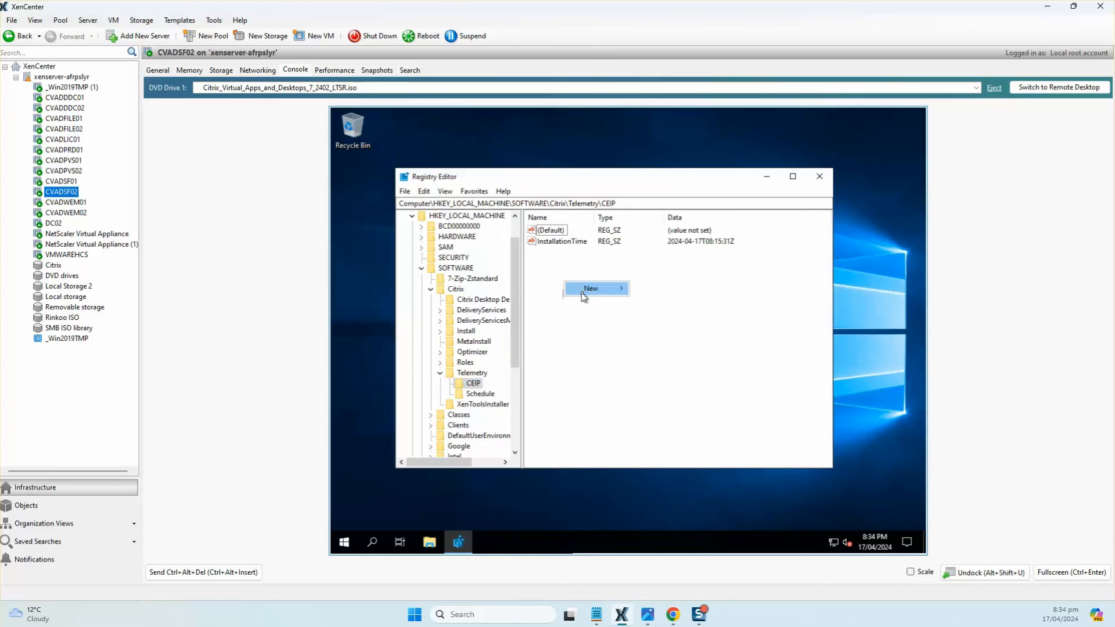
{"action": "mouse_move", "coordinate": [583, 297]}
{"action": "left_click", "coordinate": [669, 329]}
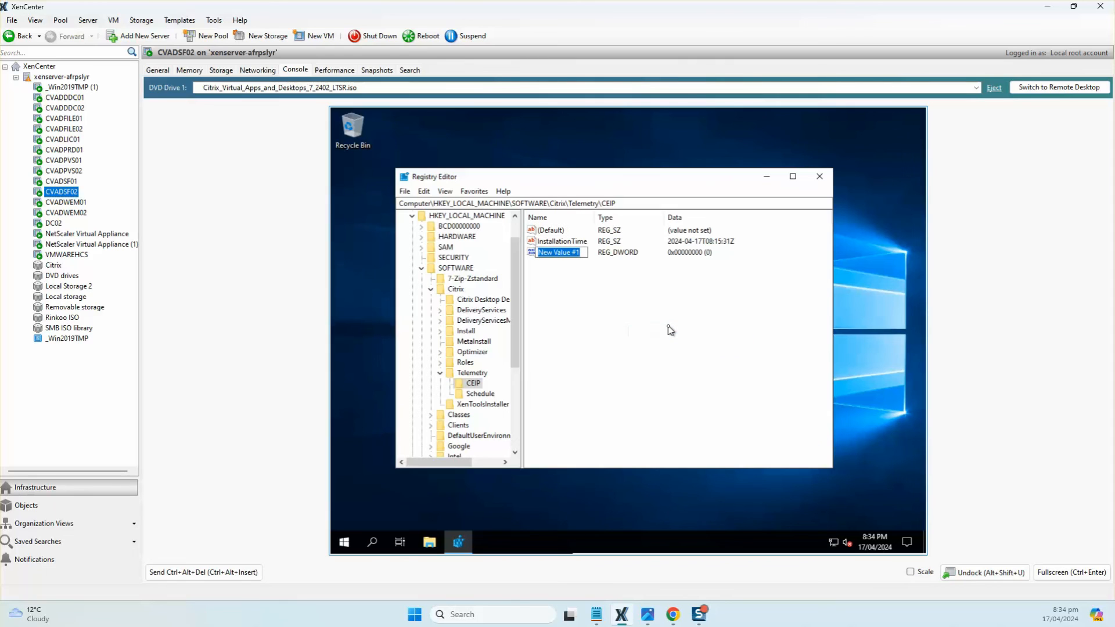
{"action": "type", "text": "eEnabled"}
{"action": "key", "text": "Return"}
{"action": "left_click", "coordinate": [674, 331]}
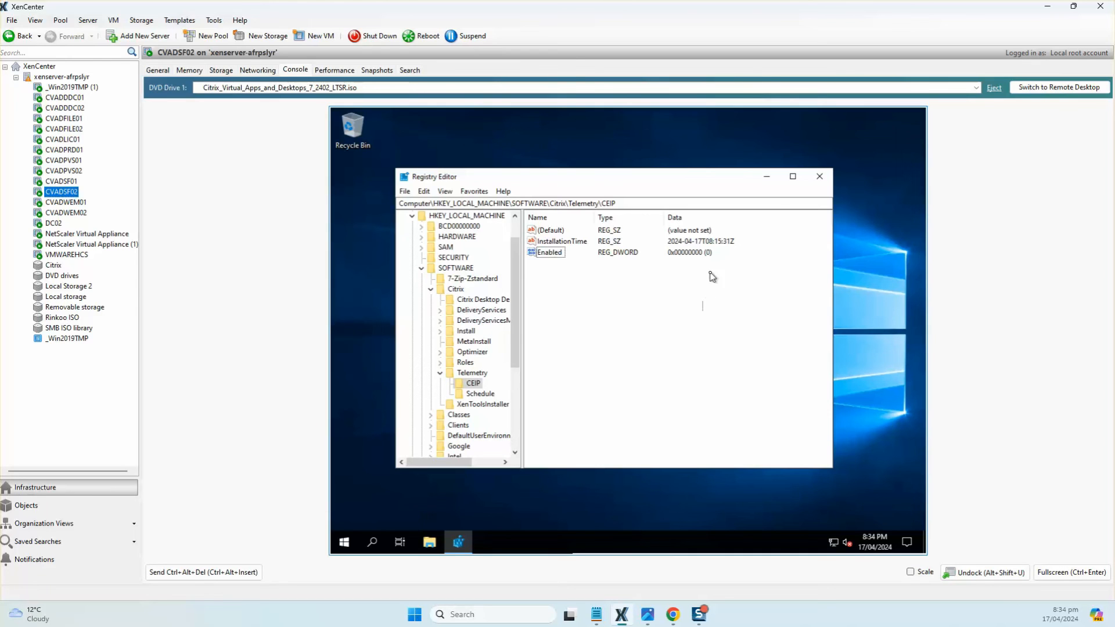
{"action": "left_click", "coordinate": [821, 178]}
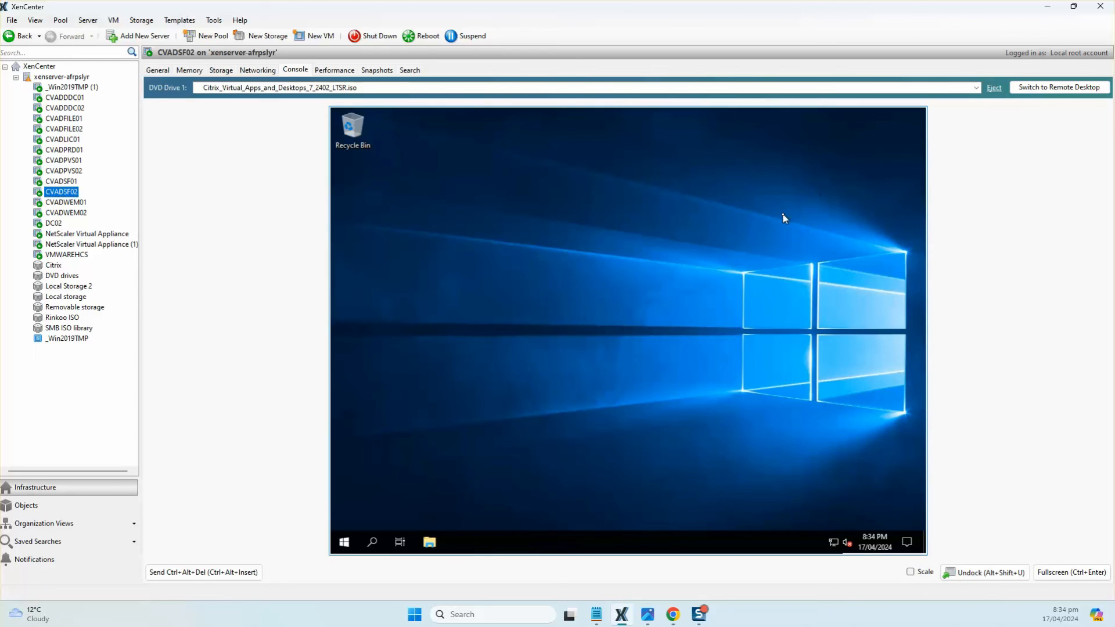
Switch to the CVADSF01 console and open IIS Manager maximized by running inetmgr
{"action": "left_click", "coordinate": [63, 181]}
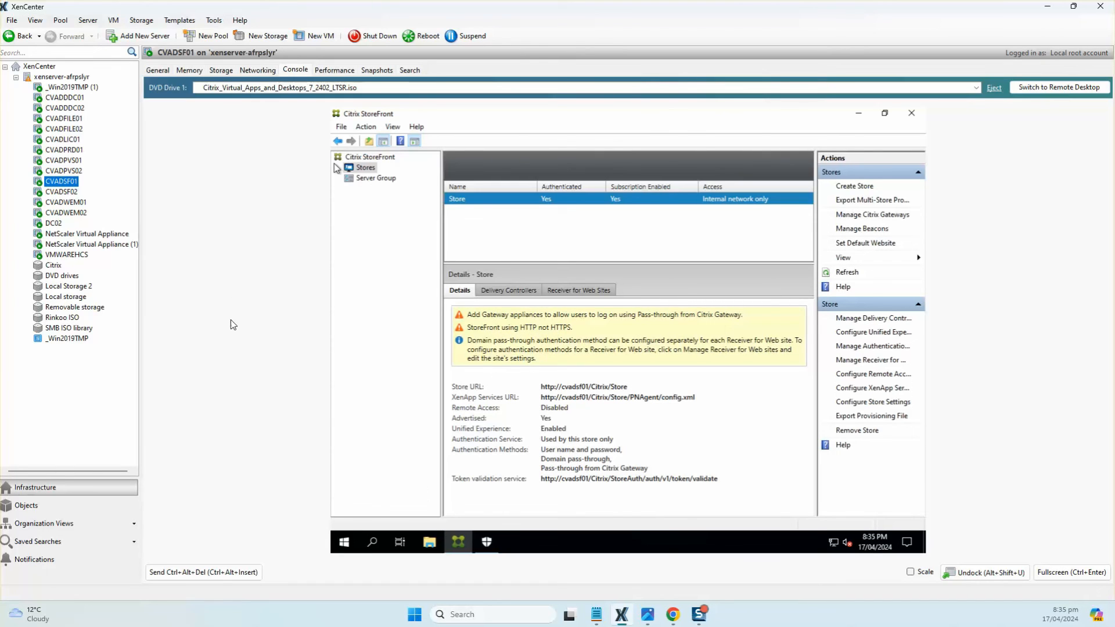
{"action": "left_click", "coordinate": [343, 544]}
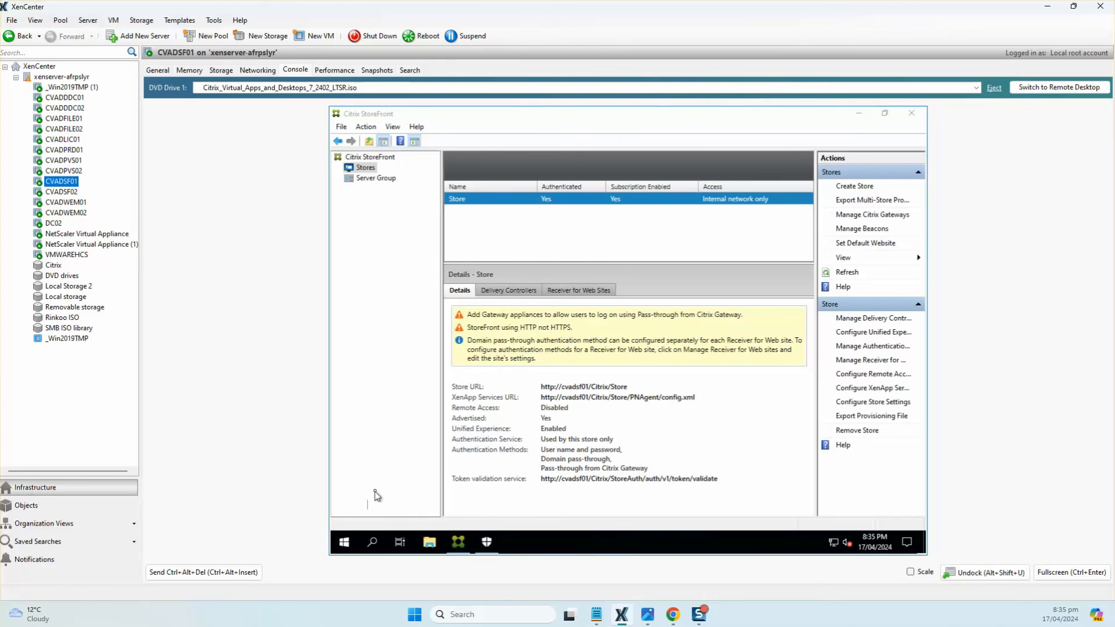
{"action": "right_click", "coordinate": [343, 541]}
{"action": "left_click", "coordinate": [456, 487]}
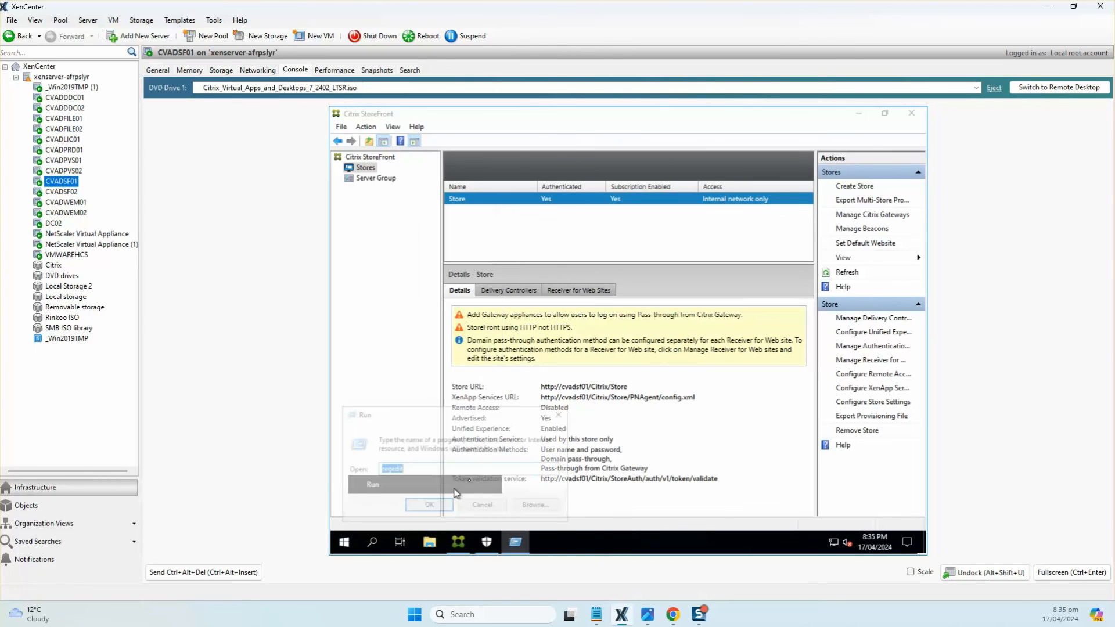
{"action": "type", "text": "m"}
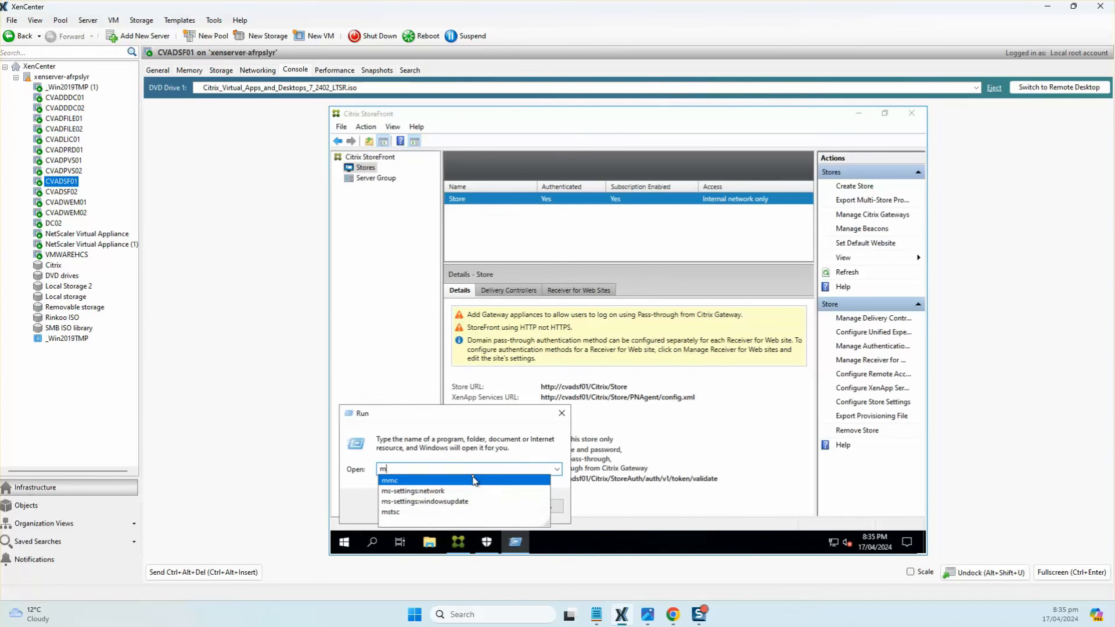
{"action": "key", "text": "BackSpace"}
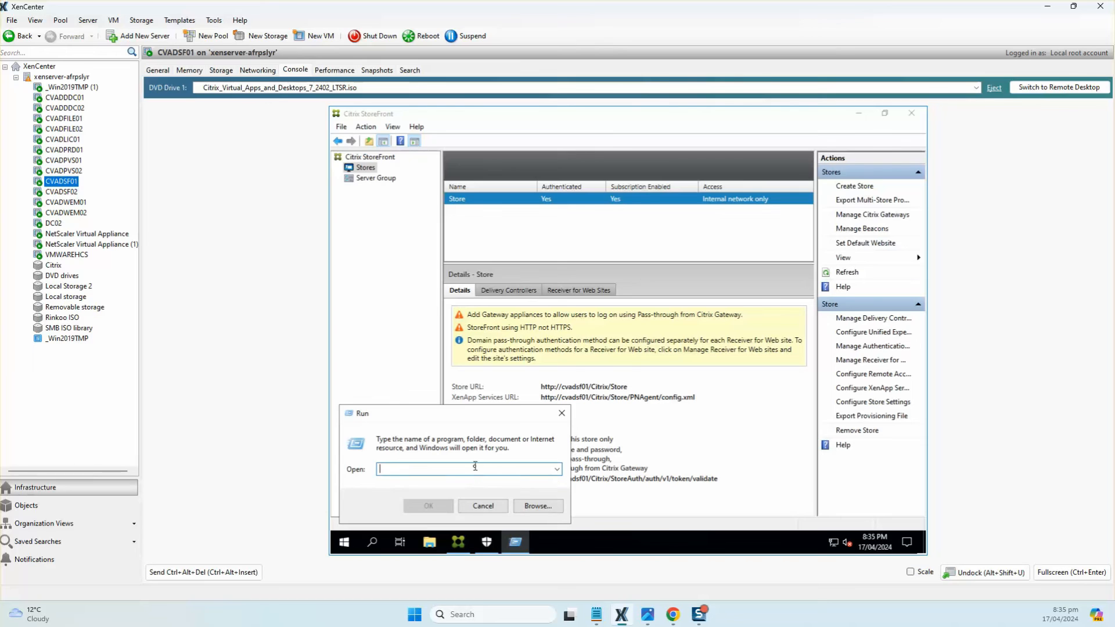
{"action": "type", "text": "inetmg"}
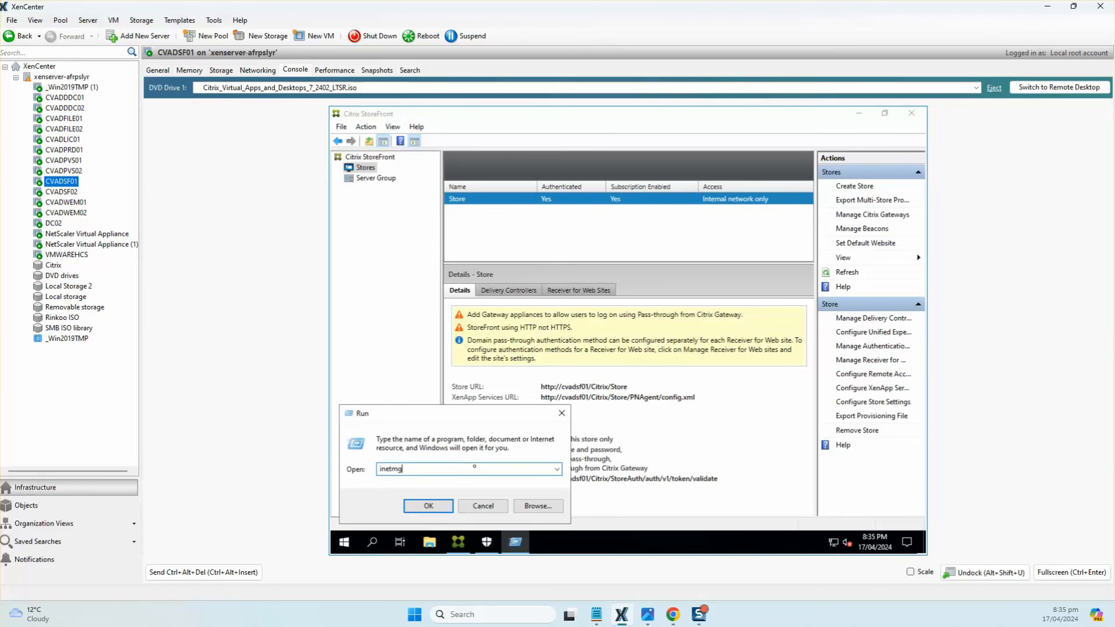
{"action": "type", "text": "r"}
{"action": "key", "text": "Return"}
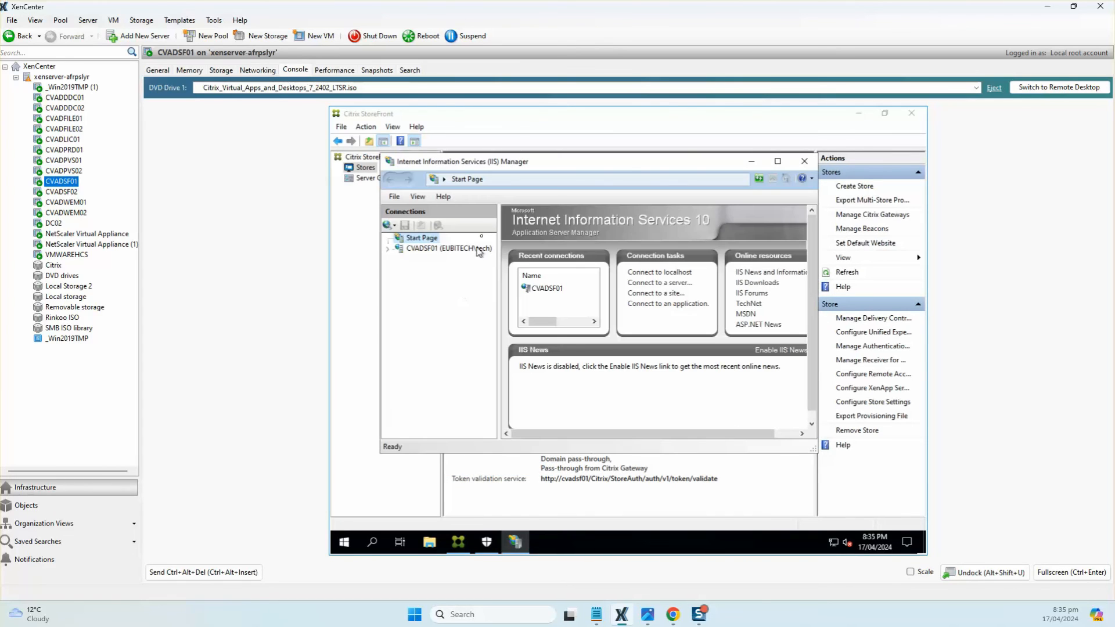
{"action": "double_click", "coordinate": [516, 161]}
Open the site bindings of the Default Web Site on CVADSF01
{"action": "left_click", "coordinate": [405, 199]}
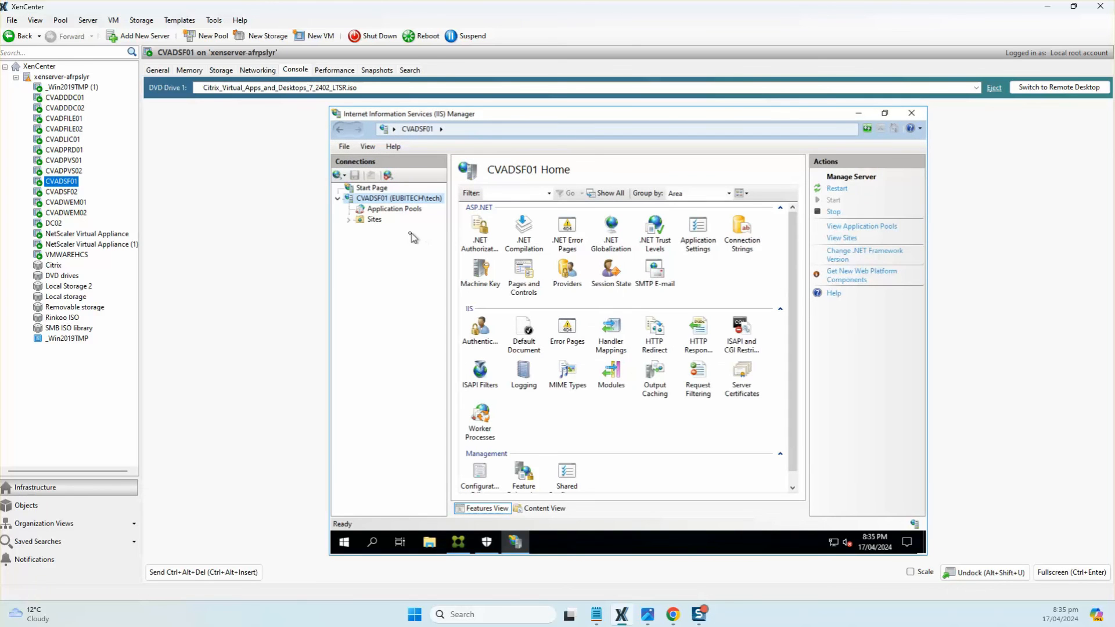
{"action": "left_click", "coordinate": [373, 219]}
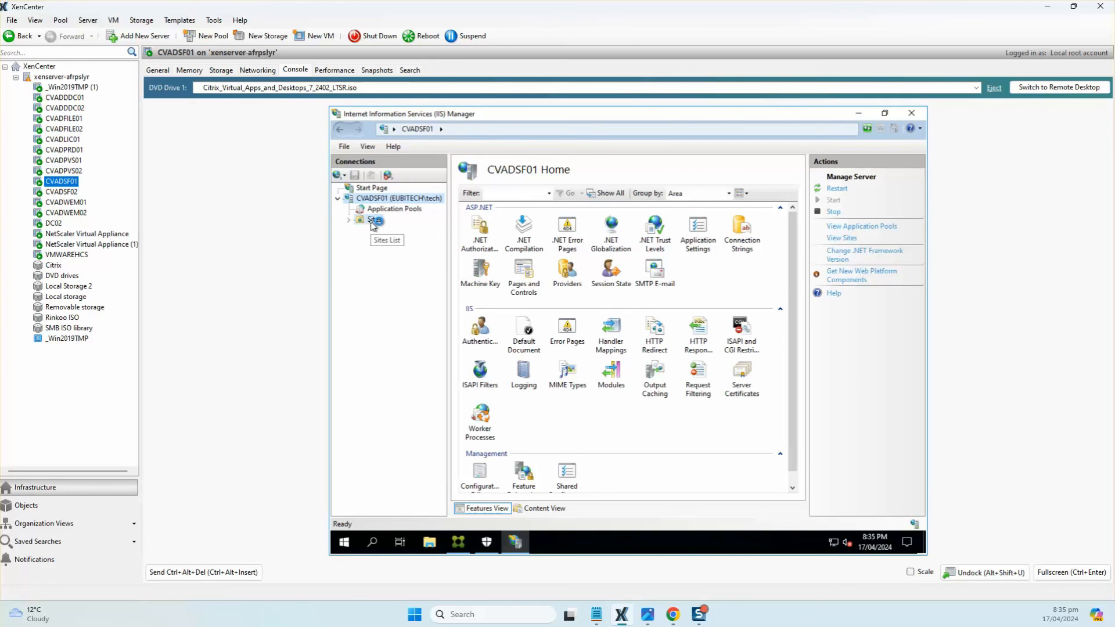
{"action": "left_click", "coordinate": [394, 231]}
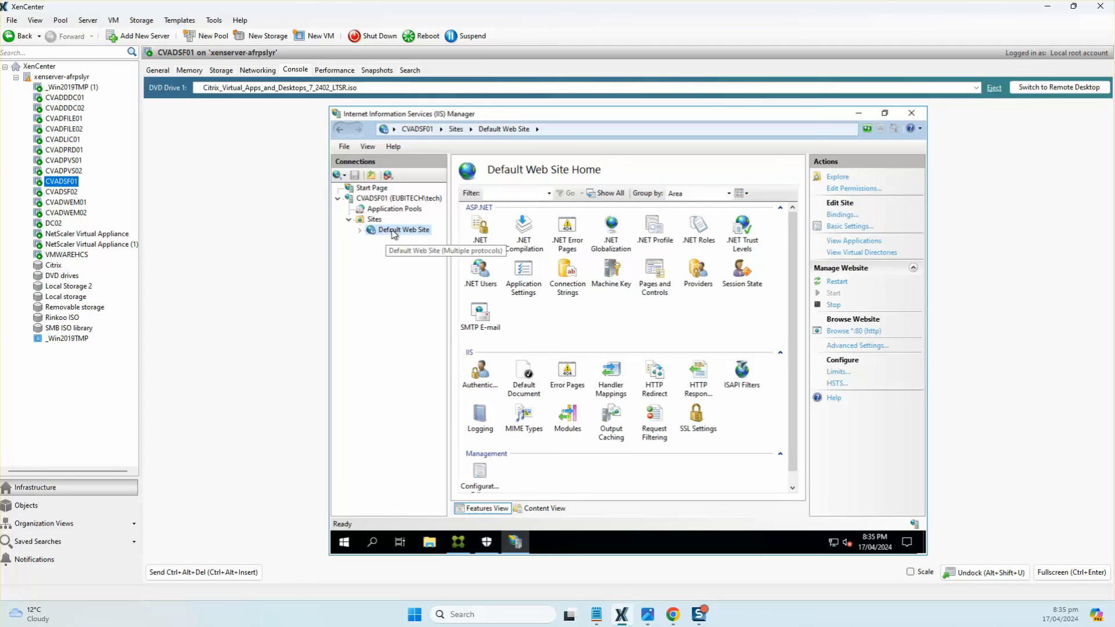
{"action": "left_click", "coordinate": [375, 220]}
{"action": "left_click", "coordinate": [389, 230]}
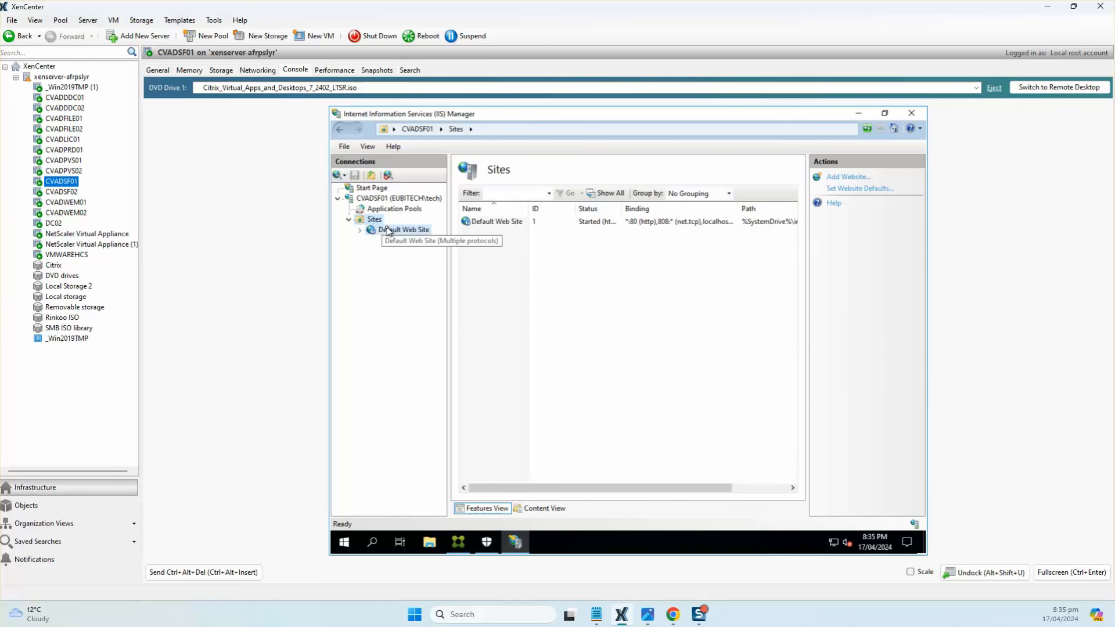
{"action": "left_click", "coordinate": [844, 216]}
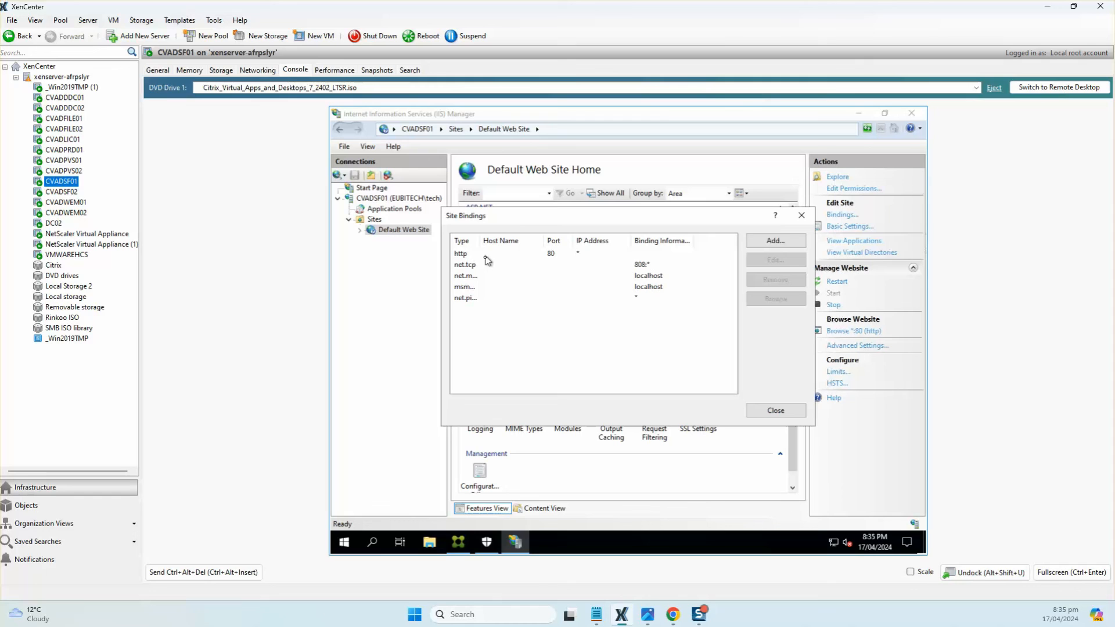
Add an https binding on port 443 with the *.eubitech.co.nz SSL certificate to the Default Web Site and close the bindings
{"action": "left_click", "coordinate": [770, 242]}
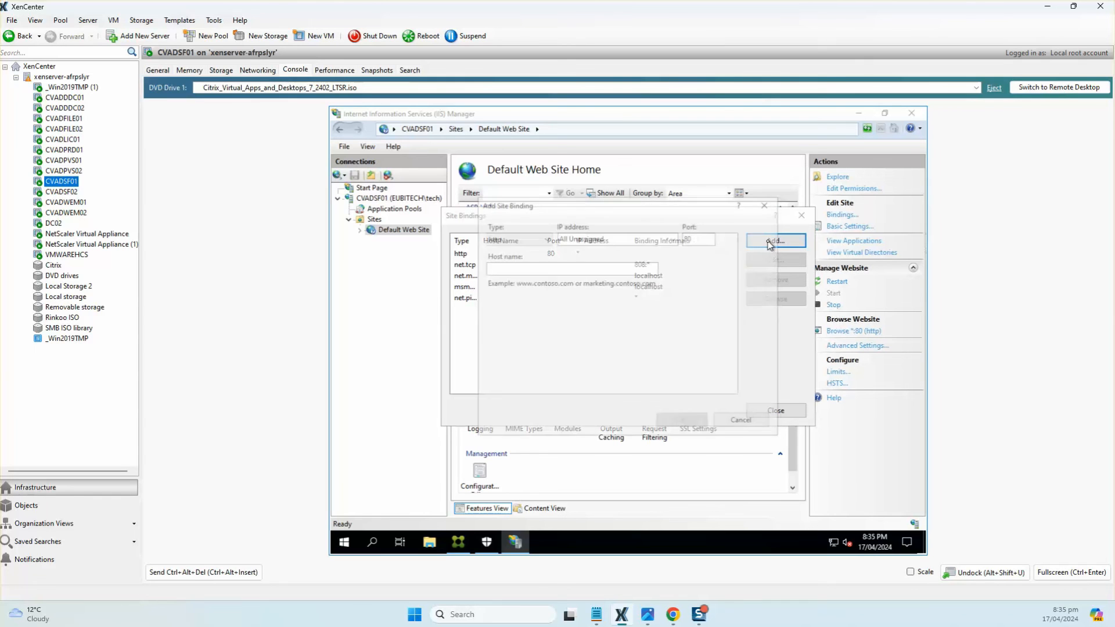
{"action": "left_click", "coordinate": [511, 238]}
{"action": "left_click", "coordinate": [493, 258]}
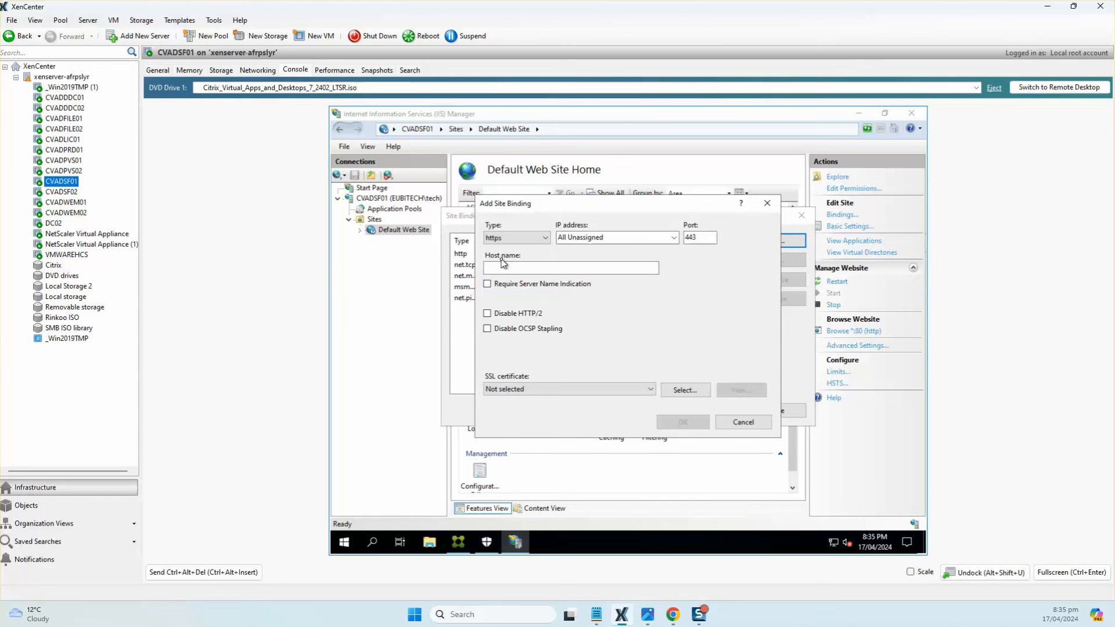
{"action": "left_click", "coordinate": [544, 391]}
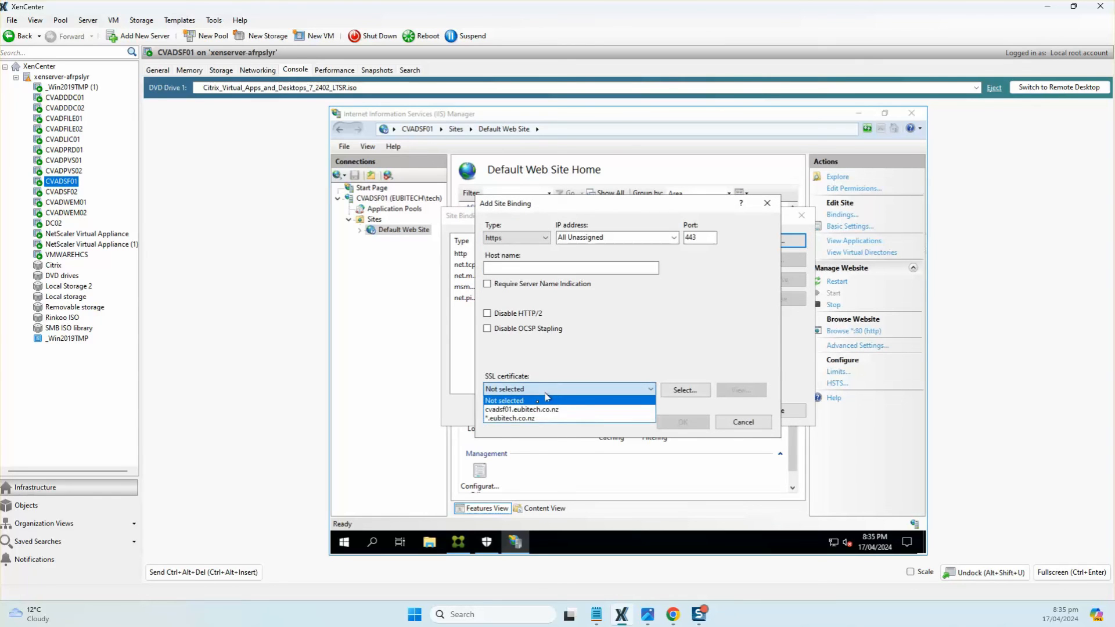
{"action": "left_click", "coordinate": [512, 418]}
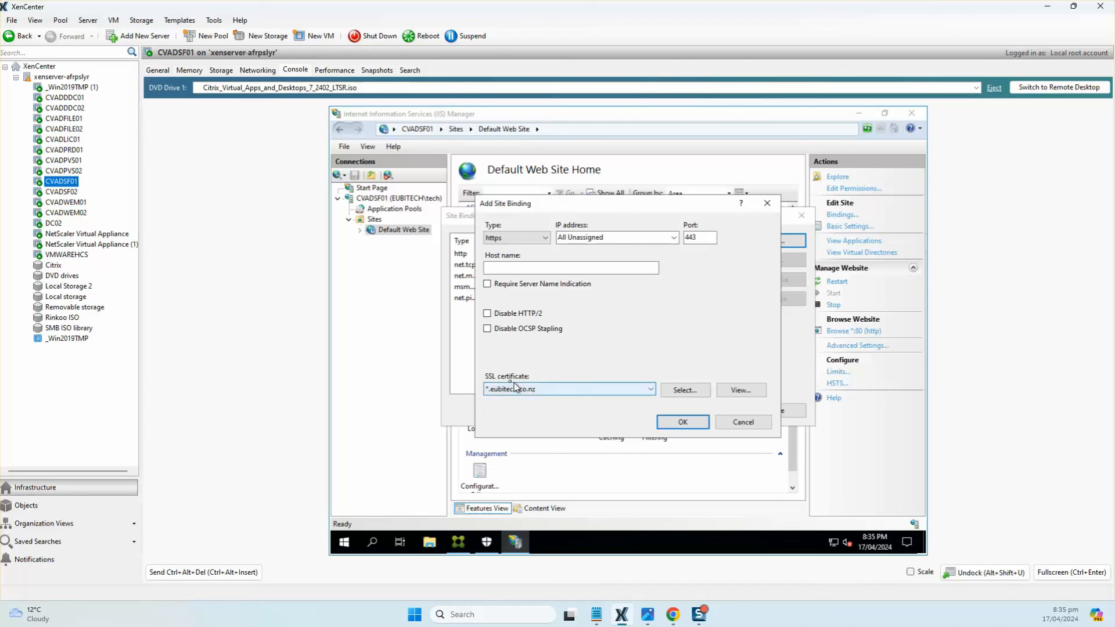
{"action": "left_click", "coordinate": [677, 423]}
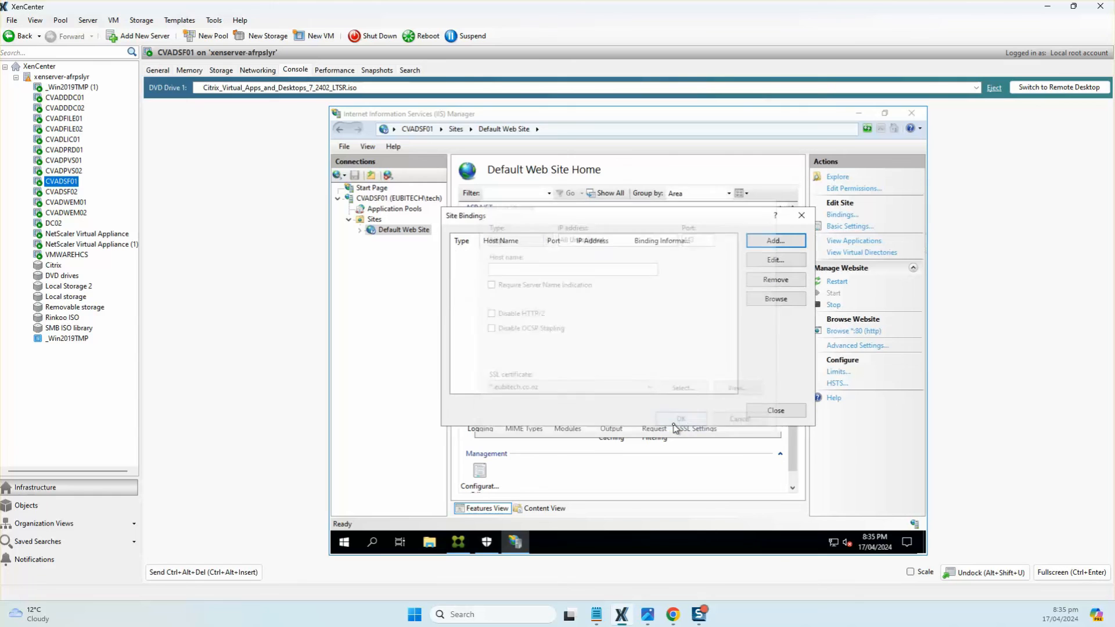
{"action": "left_click", "coordinate": [775, 411]}
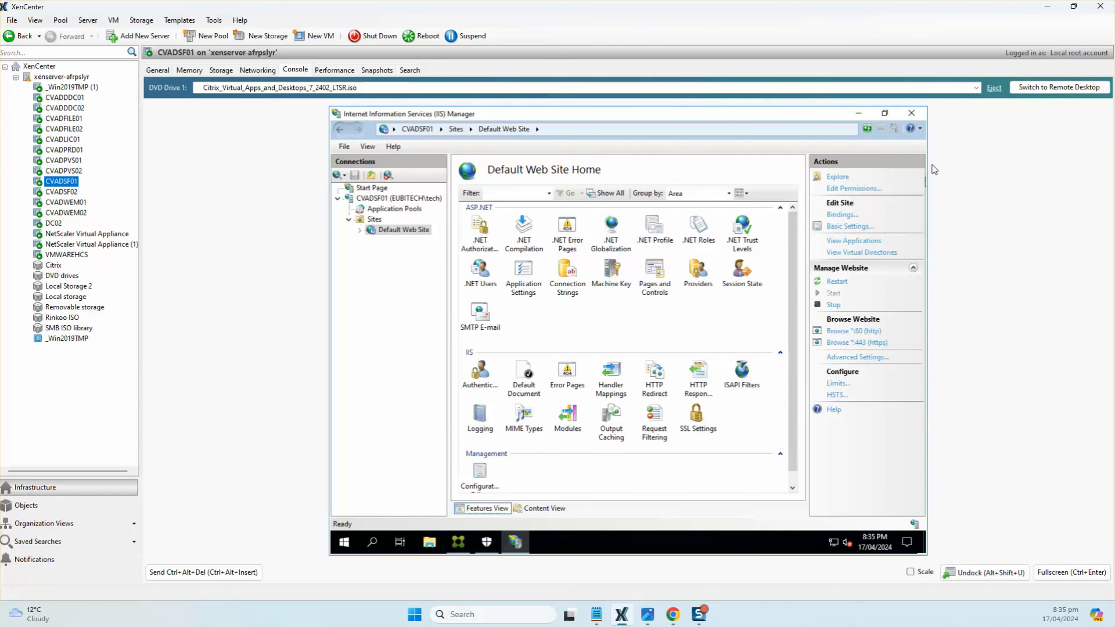
Minimize IIS Manager, refresh the StoreFront stores and review the store's details
{"action": "left_click", "coordinate": [858, 115]}
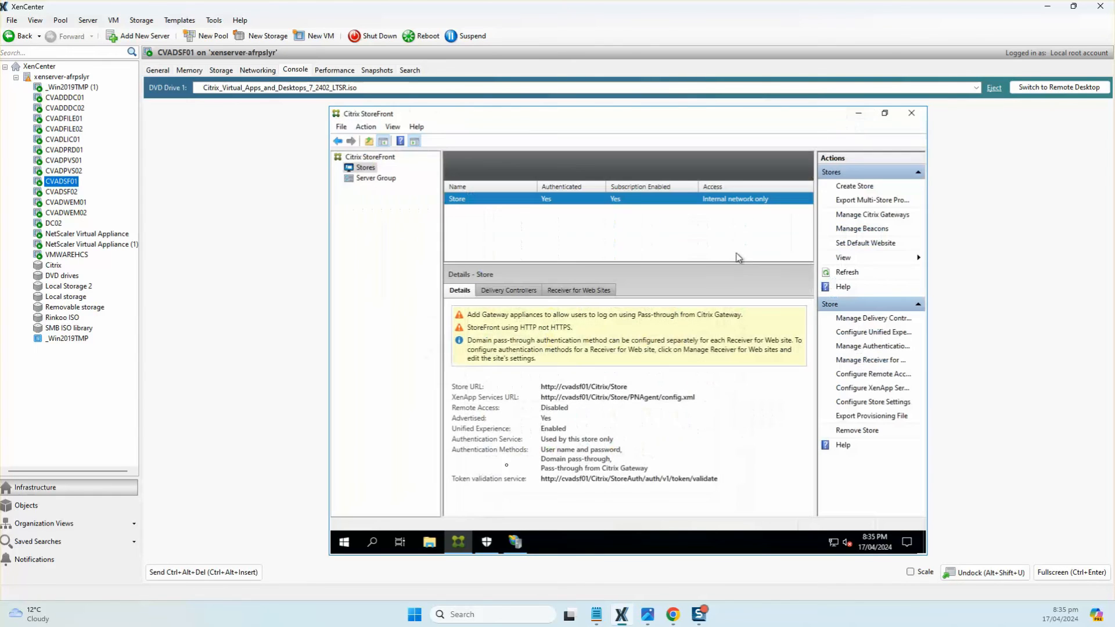
{"action": "left_click", "coordinate": [843, 273]}
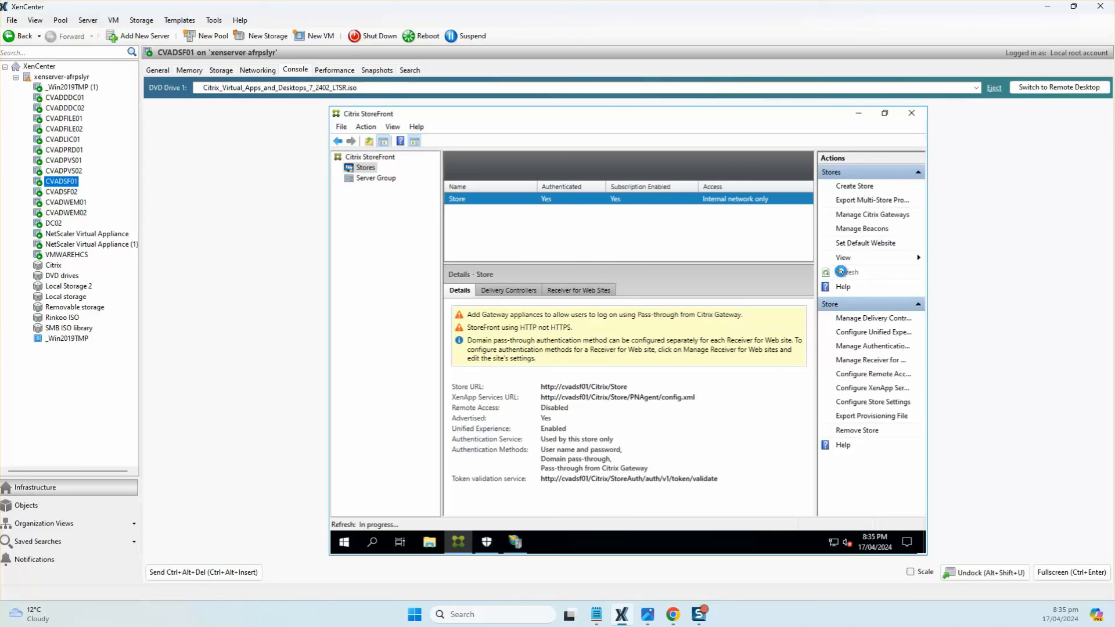
{"action": "left_click", "coordinate": [843, 274]}
{"action": "left_click", "coordinate": [372, 158]}
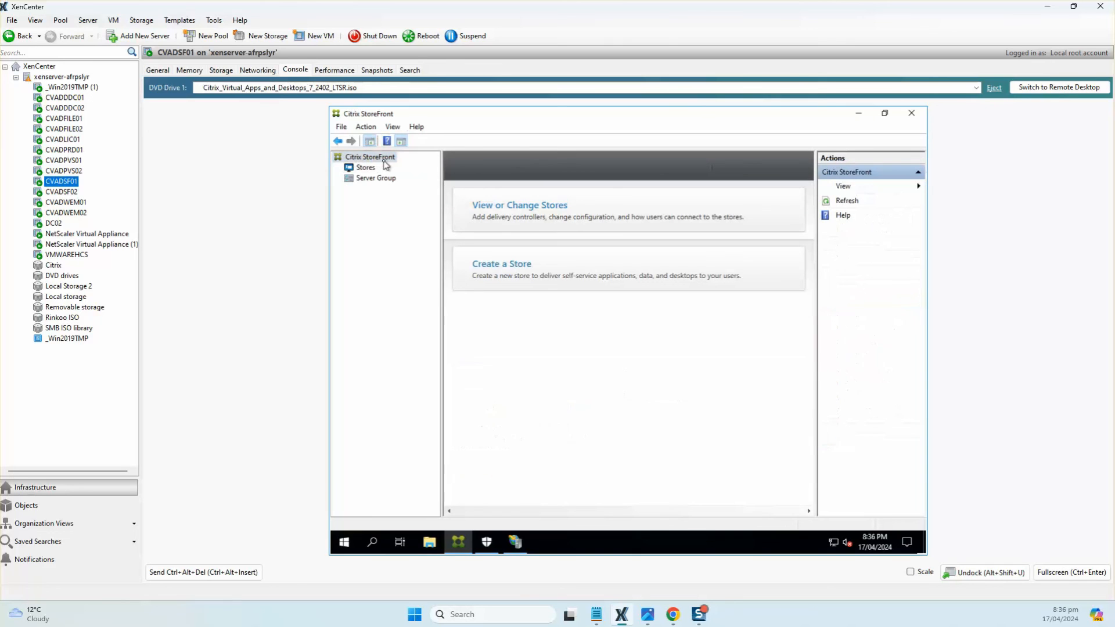
{"action": "left_click", "coordinate": [368, 169]}
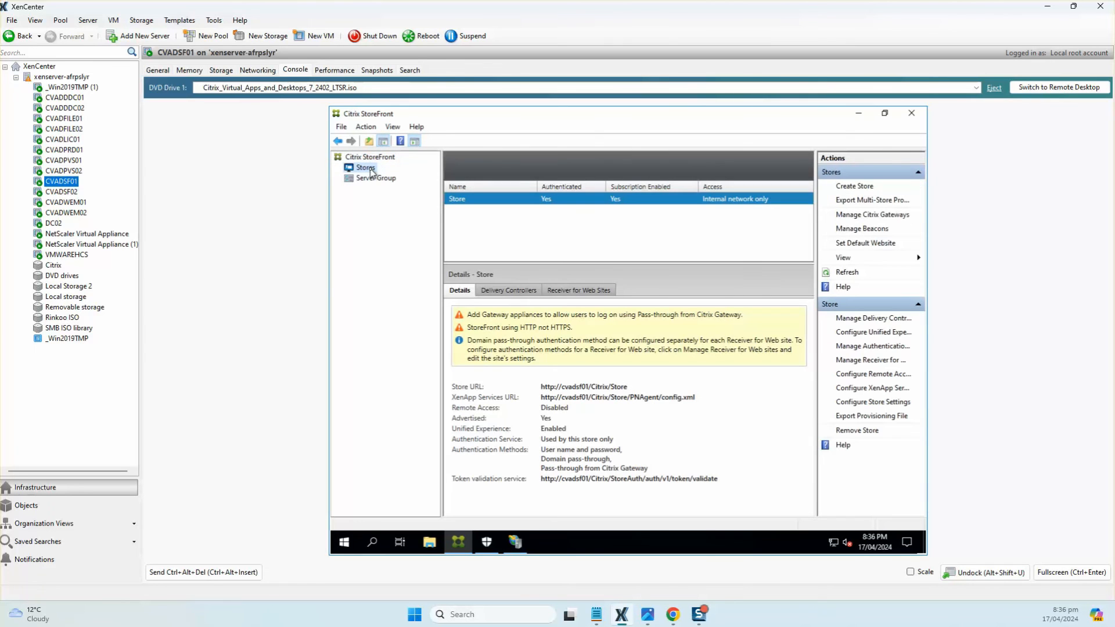
{"action": "left_click", "coordinate": [370, 177]}
{"action": "left_click", "coordinate": [878, 231]}
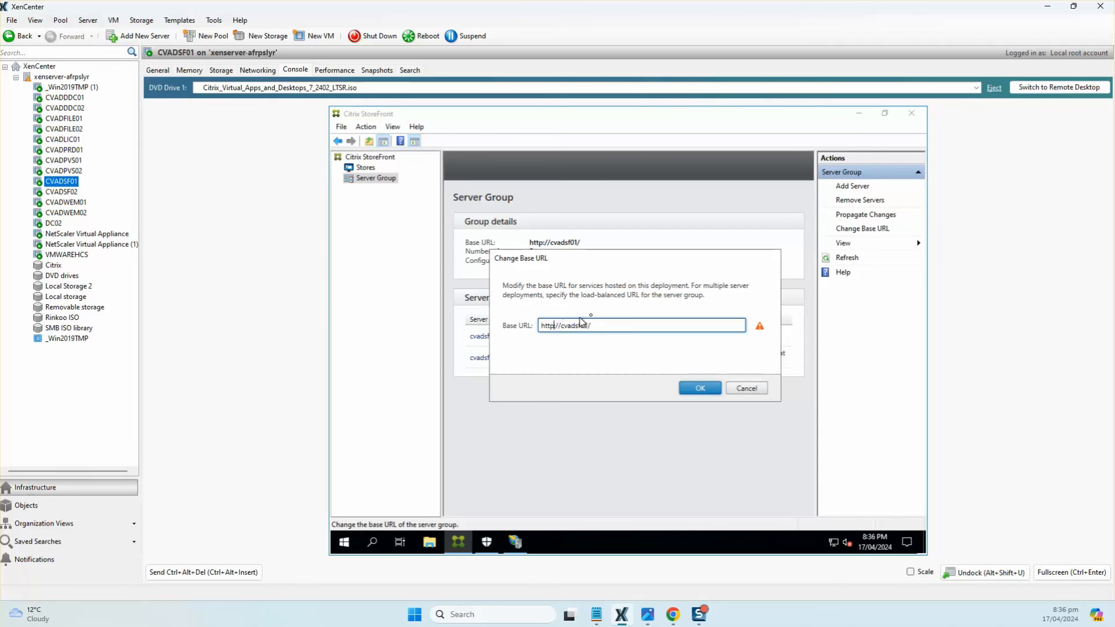
{"action": "type", "text": "s://storefront.eubitech.co.nz"}
{"action": "left_click", "coordinate": [707, 388]}
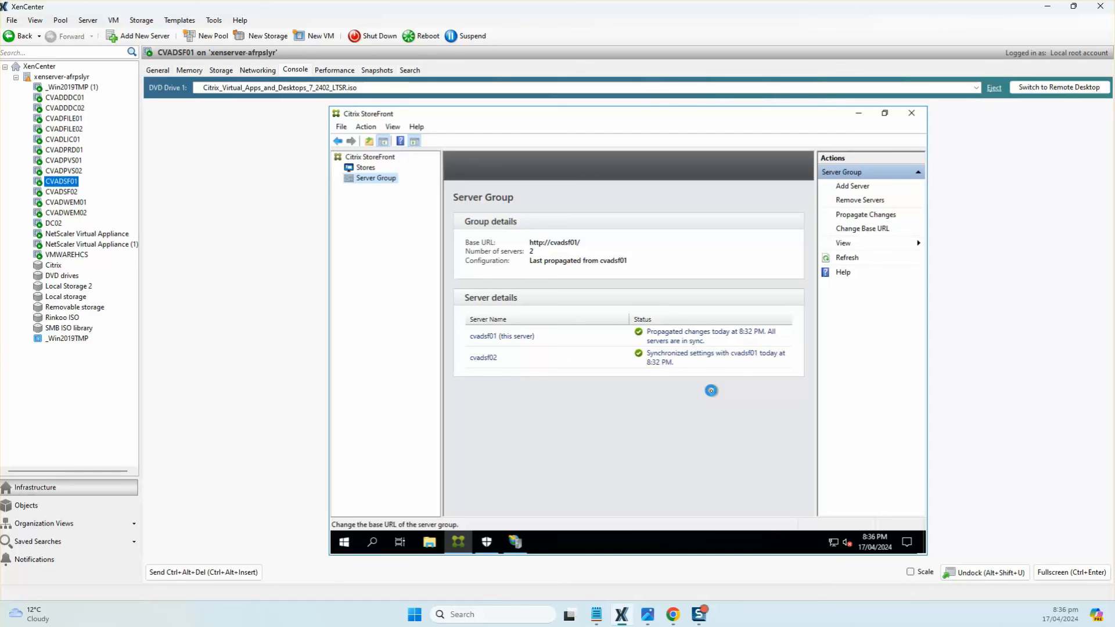
{"action": "left_click", "coordinate": [365, 170]}
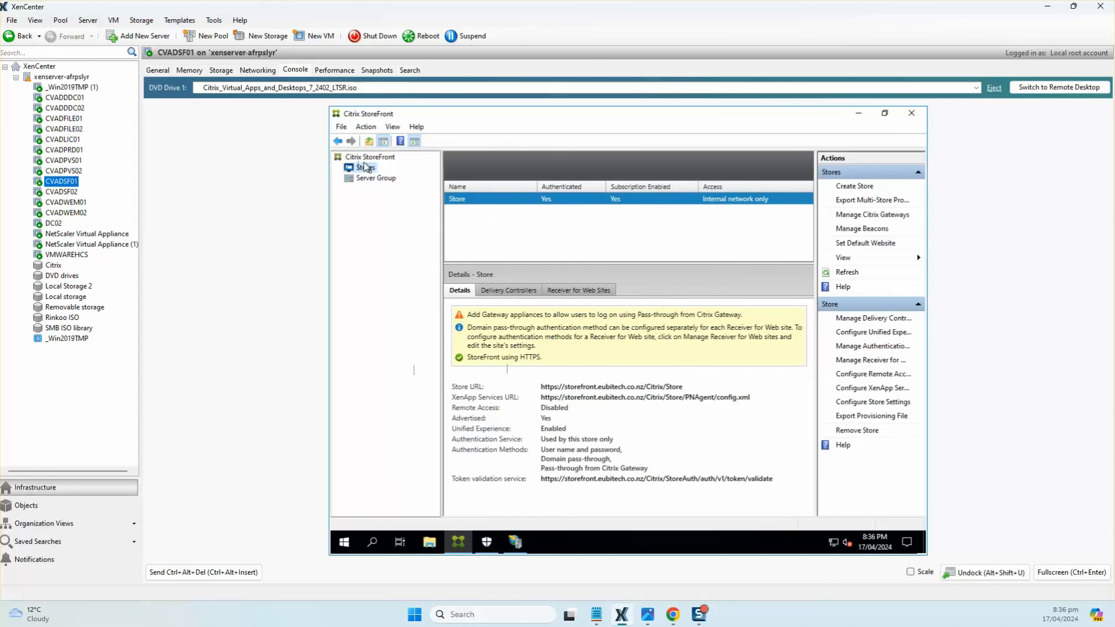
Propagate the changes made on cvadsf01 to the server group and return to the stores overview
{"action": "left_click", "coordinate": [377, 178]}
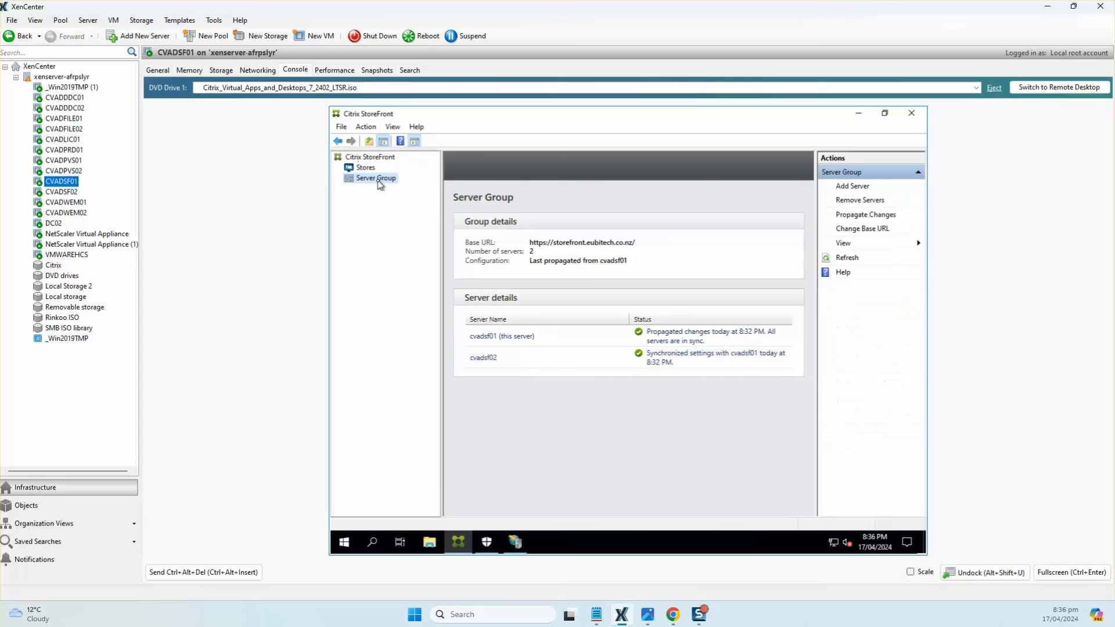
{"action": "left_click", "coordinate": [864, 215]}
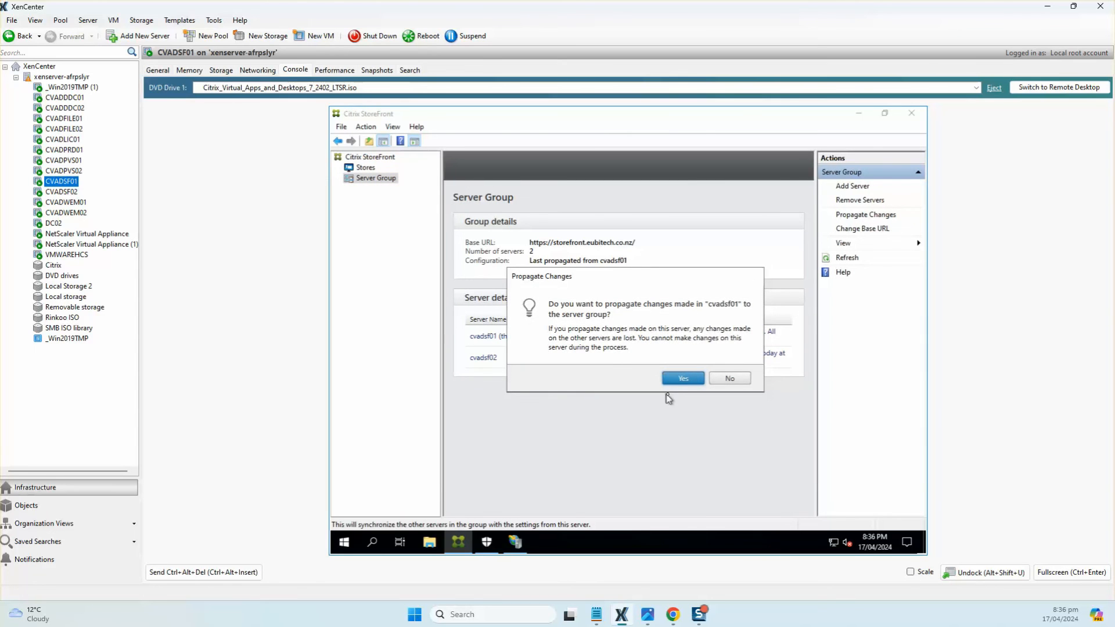
{"action": "left_click", "coordinate": [682, 378]}
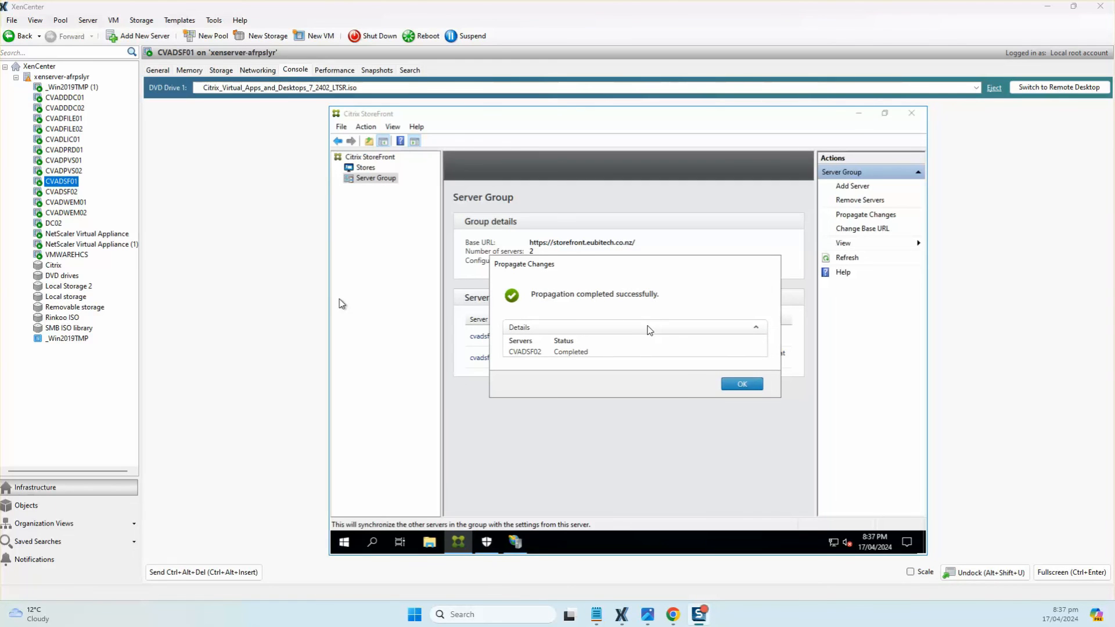
{"action": "left_click", "coordinate": [749, 385]}
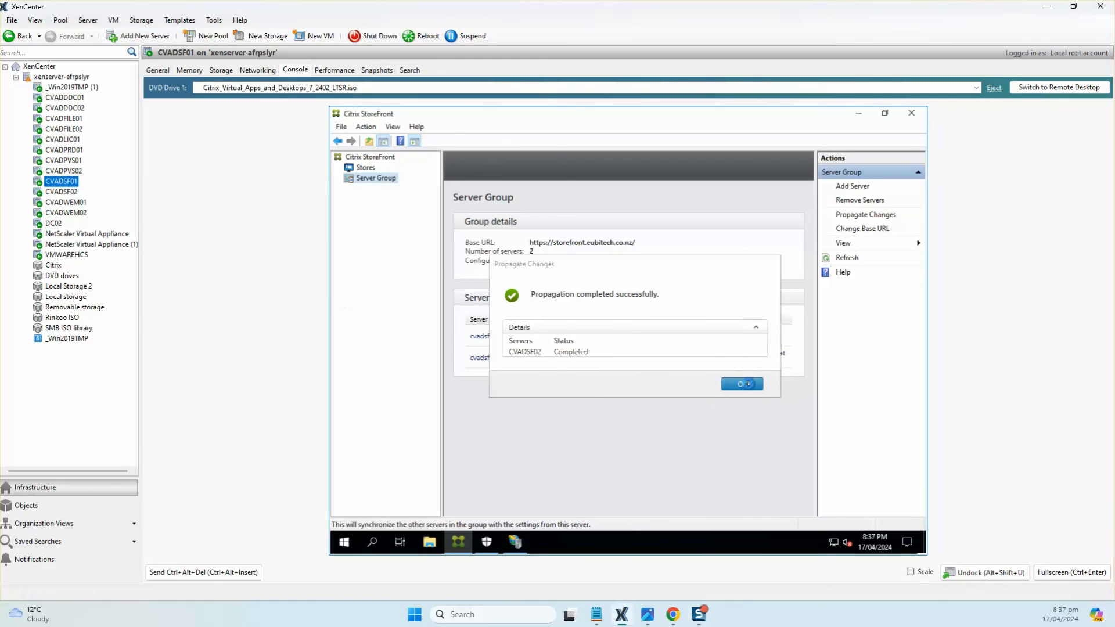
{"action": "left_click", "coordinate": [365, 168]}
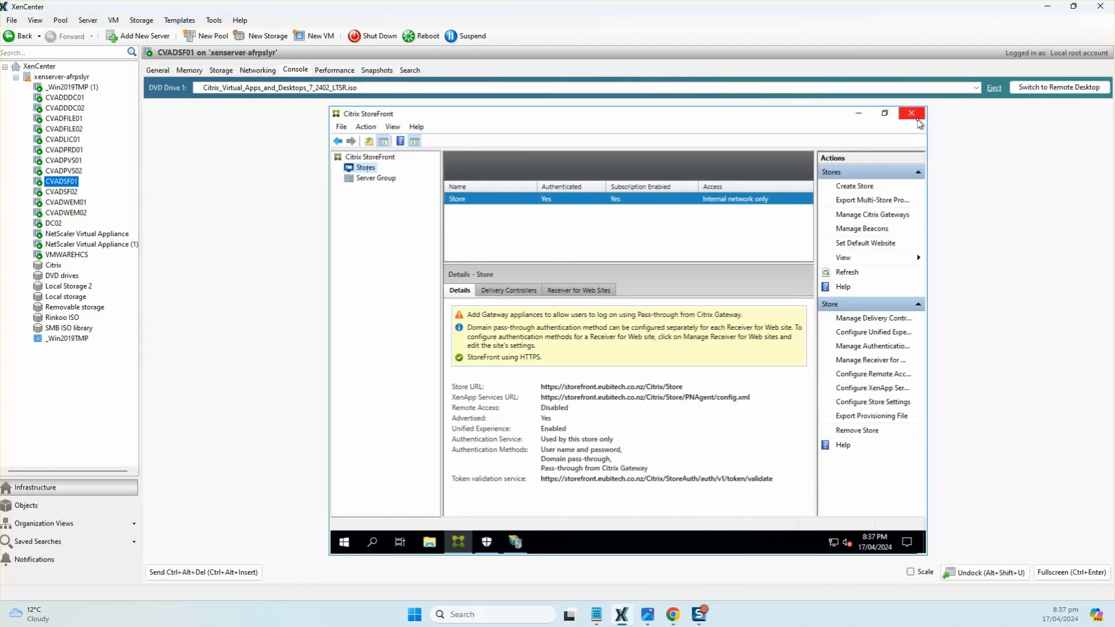